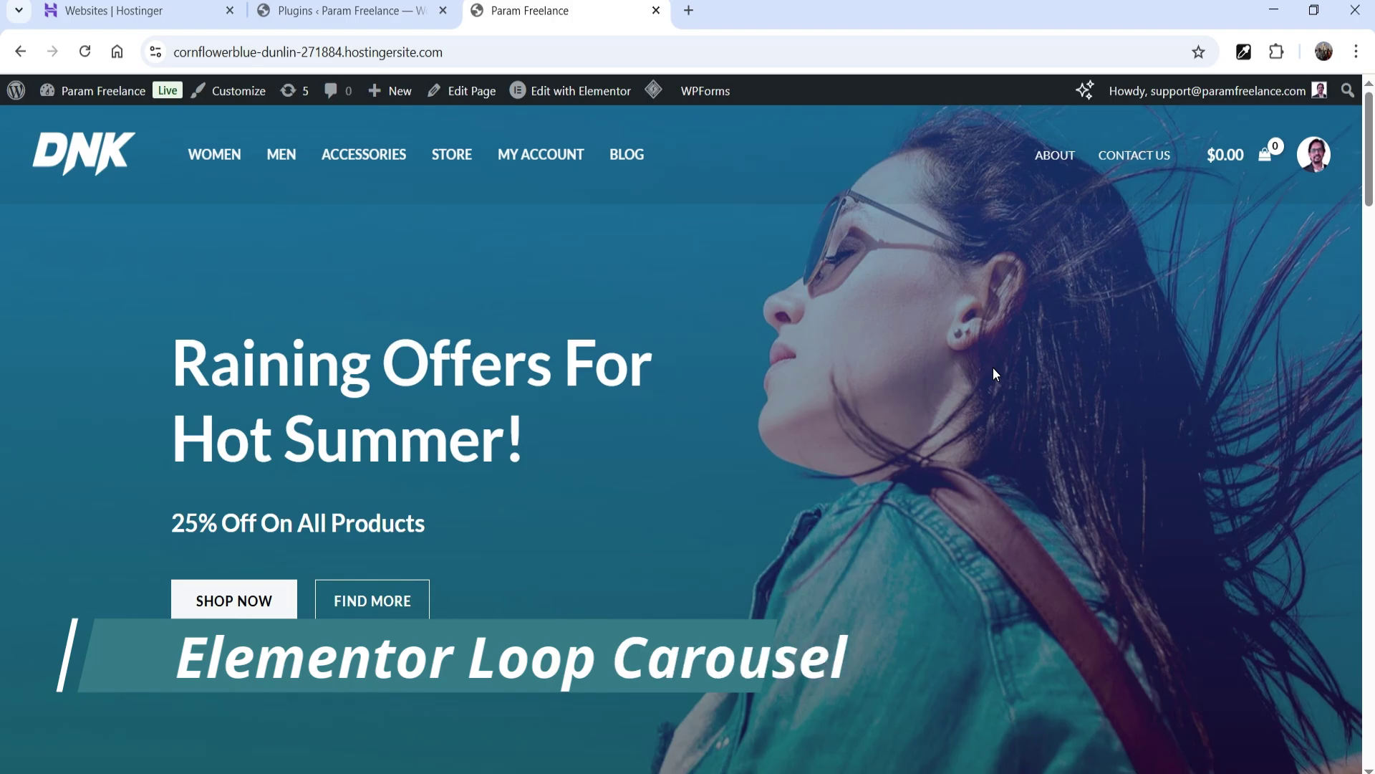
# Step: Glance at the installed Plugins page, then launch the shop's Home page in Elementor from the admin bar
pyautogui.scroll(-8, 1248, 346)
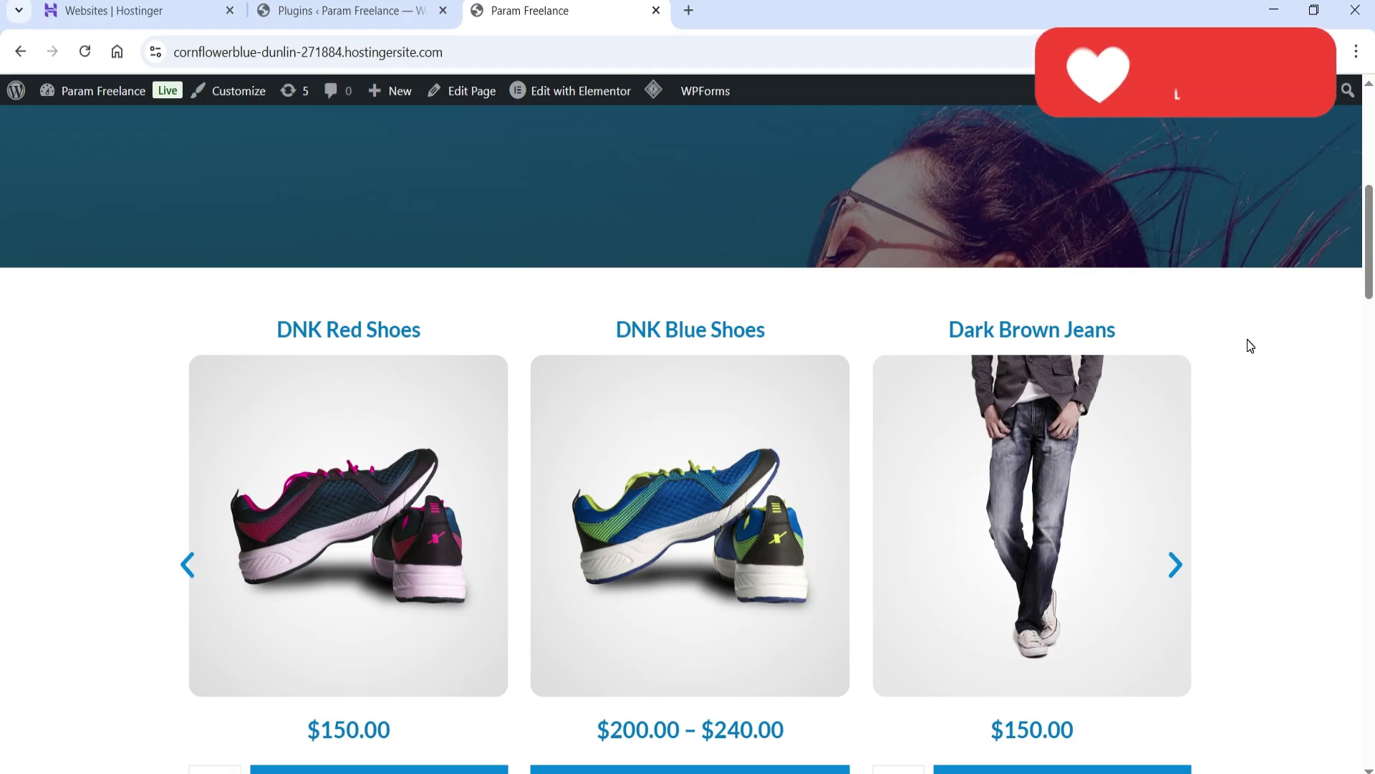
pyautogui.scroll(-1, 1270, 377)
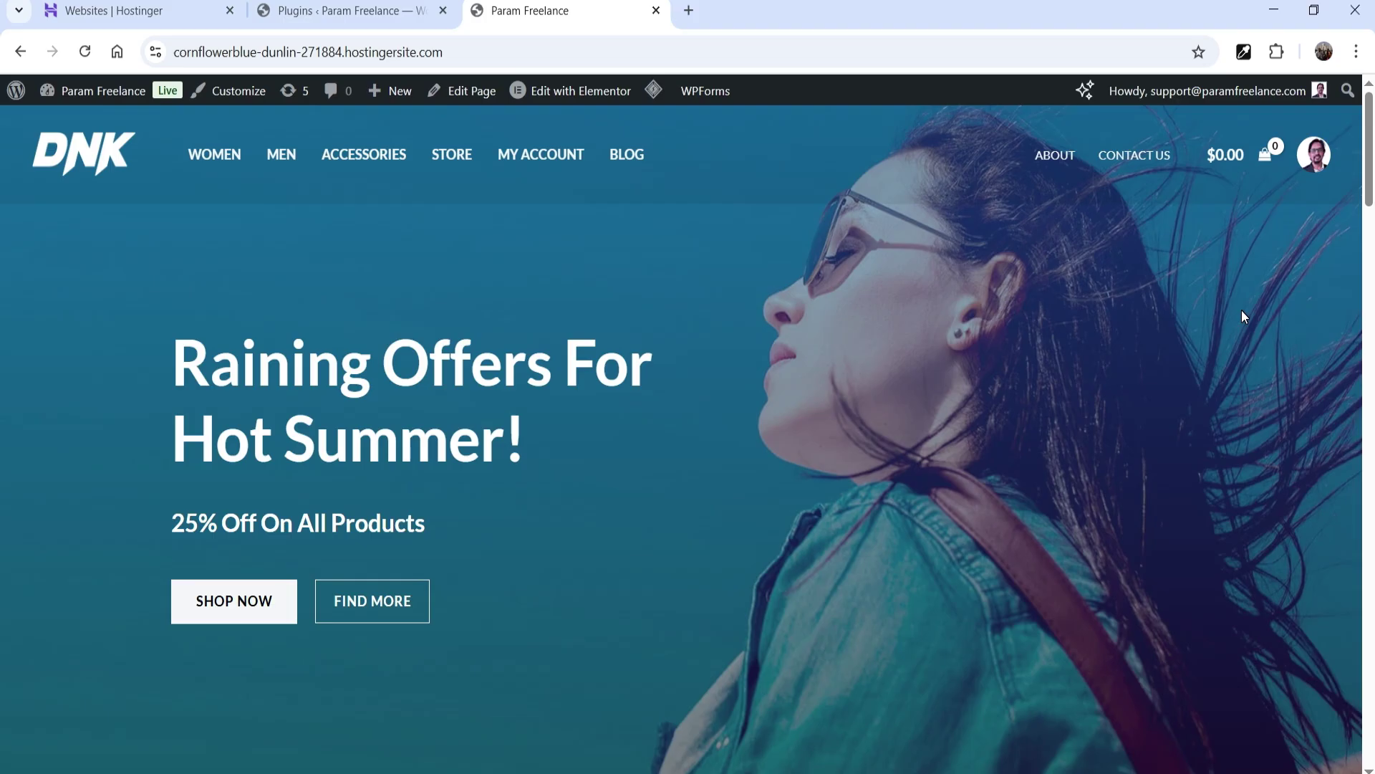
pyautogui.click(301, 11)
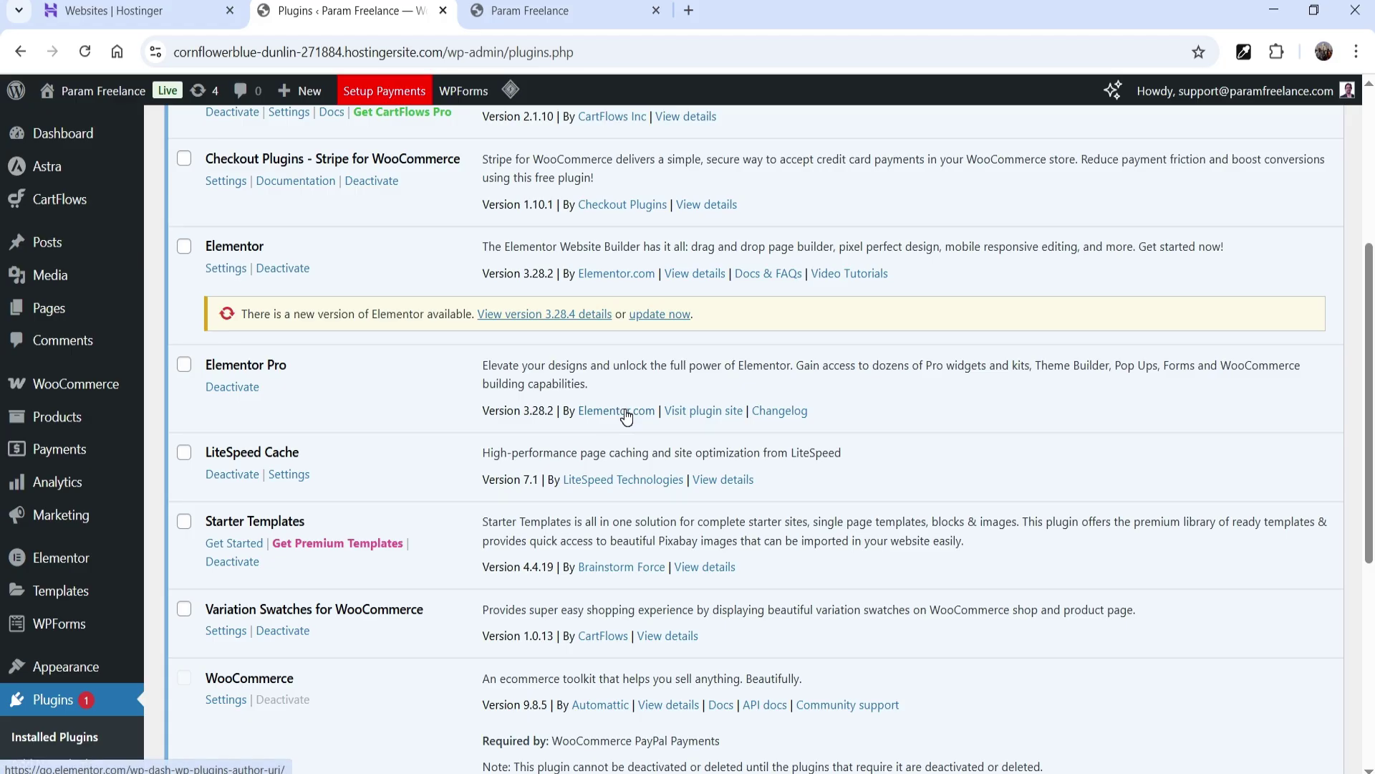
pyautogui.hotkey('ctrl', 'Tab')
pyautogui.scroll(-5, 619, 367)
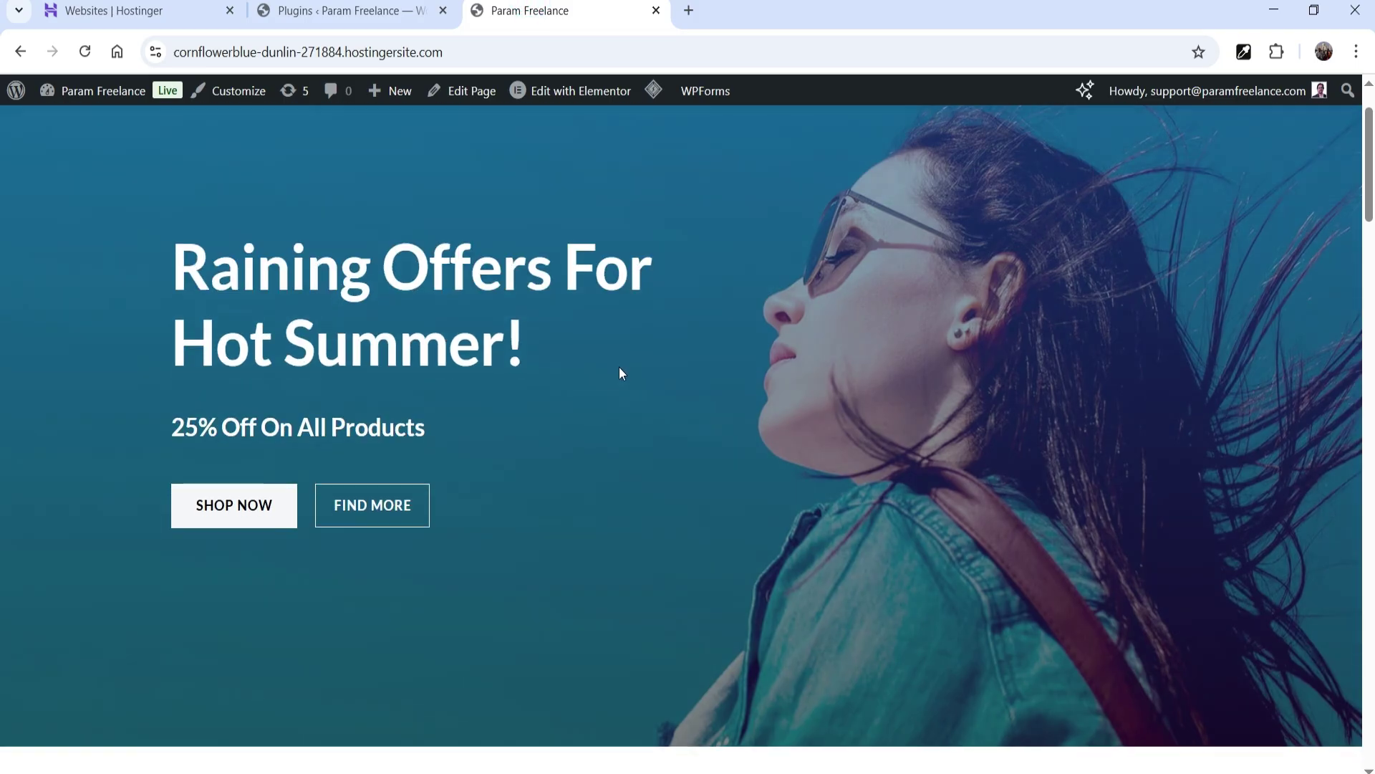
pyautogui.moveTo(1373, 224); pyautogui.dragTo(1349, 647)
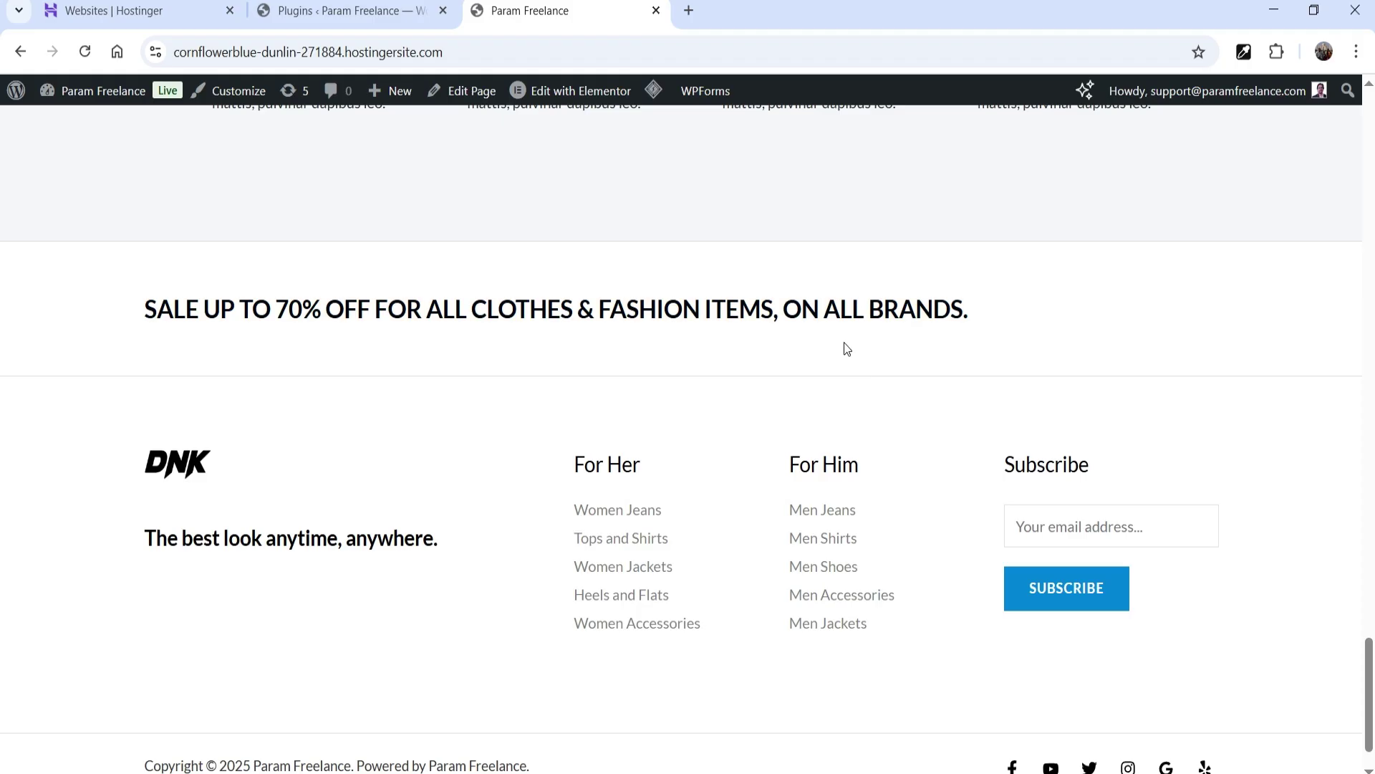
pyautogui.click(588, 96)
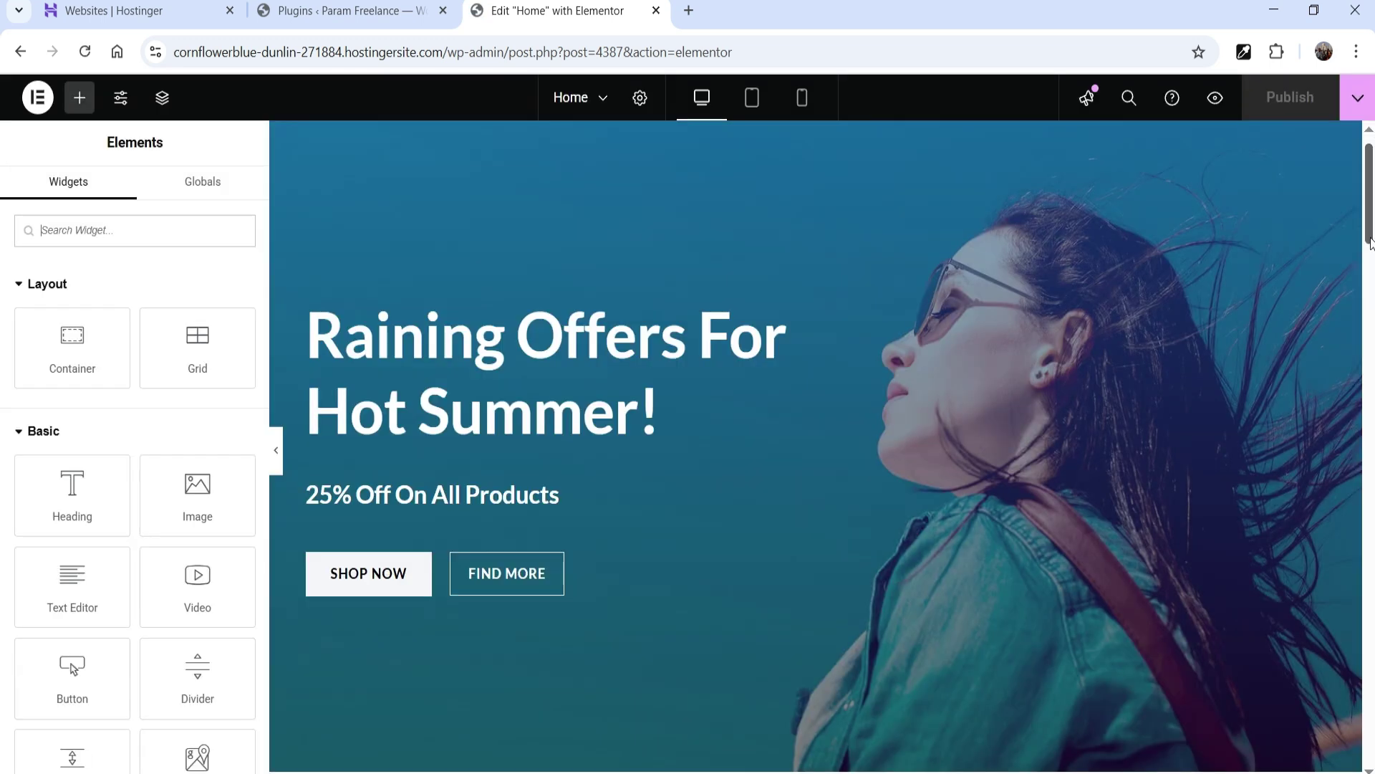
# Step: Add a new single-column Flexbox container in the empty area above the sale banner
pyautogui.scroll(-10, 995, 304)
pyautogui.scroll(-3, 693, 410)
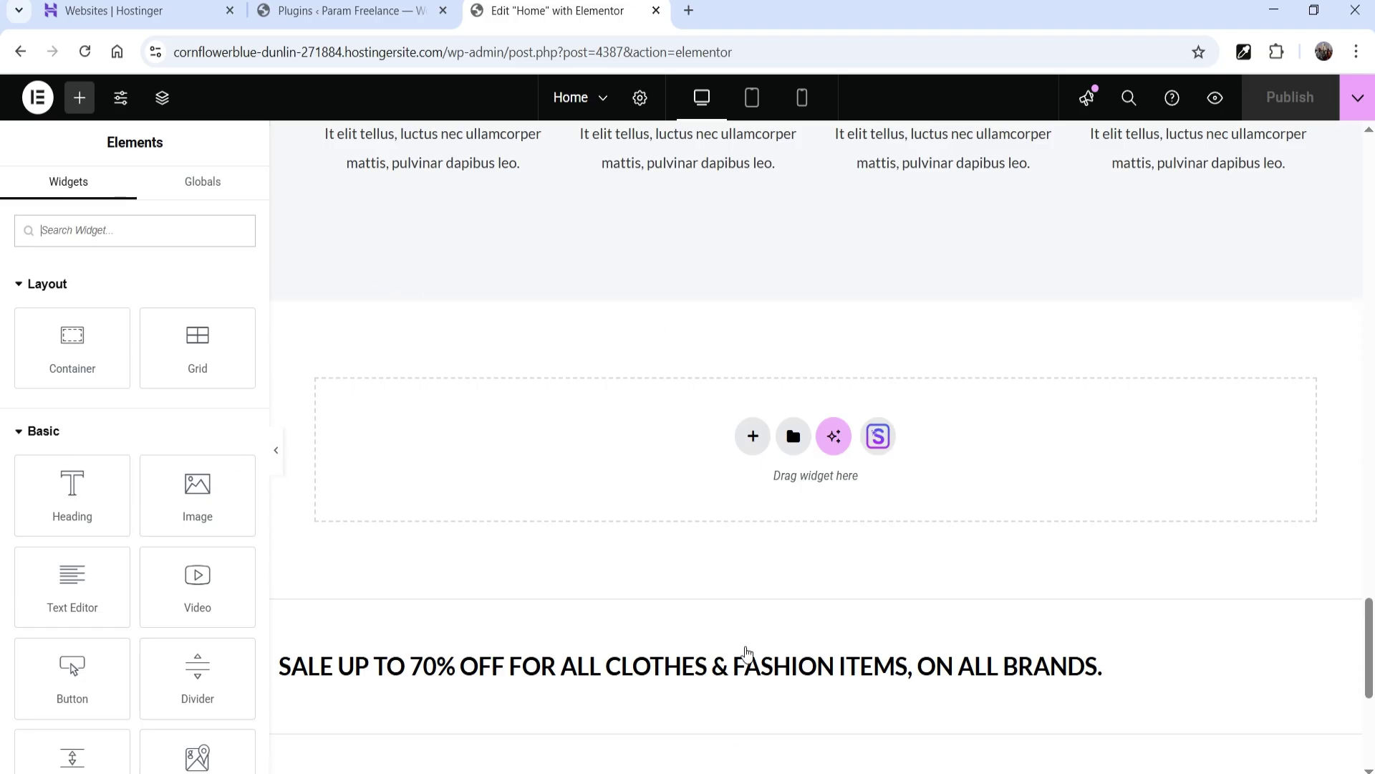
pyautogui.click(742, 436)
pyautogui.click(745, 495)
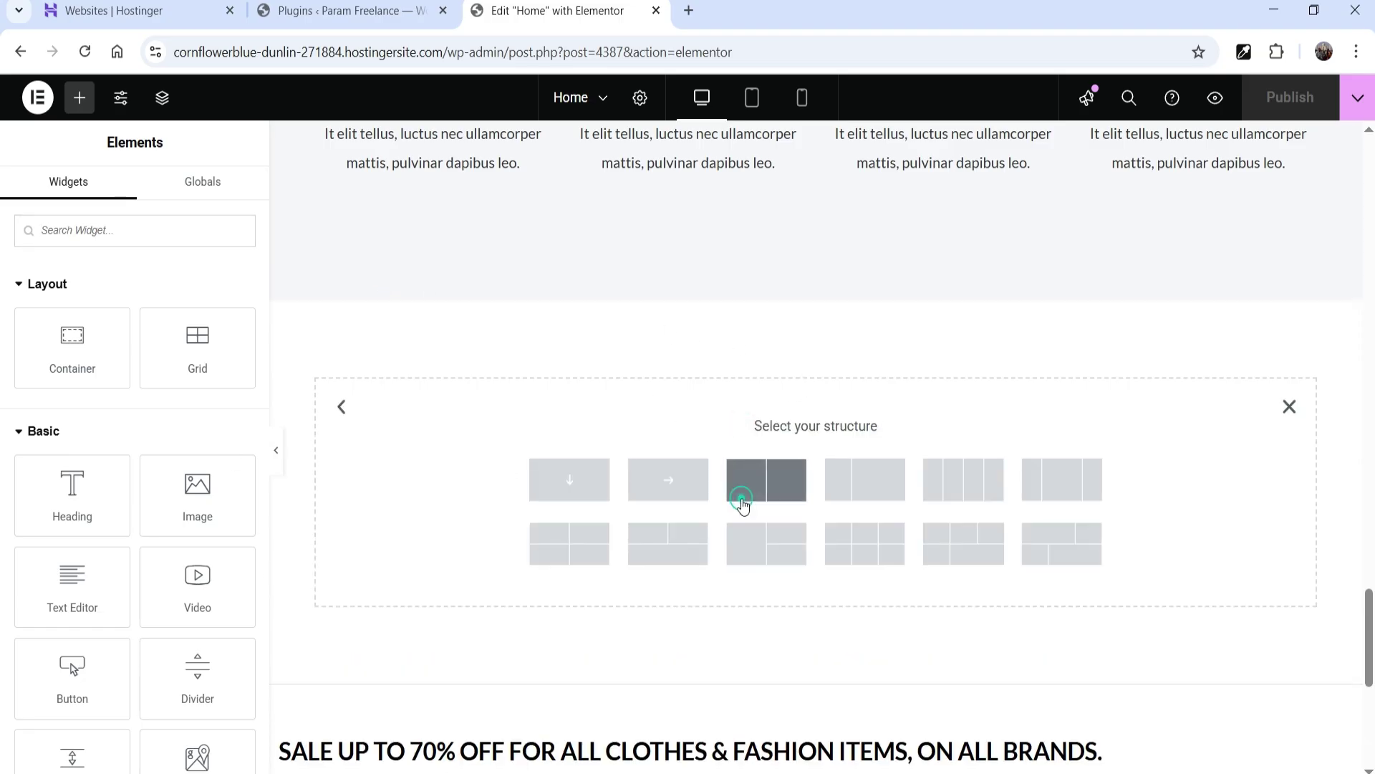
pyautogui.click(599, 479)
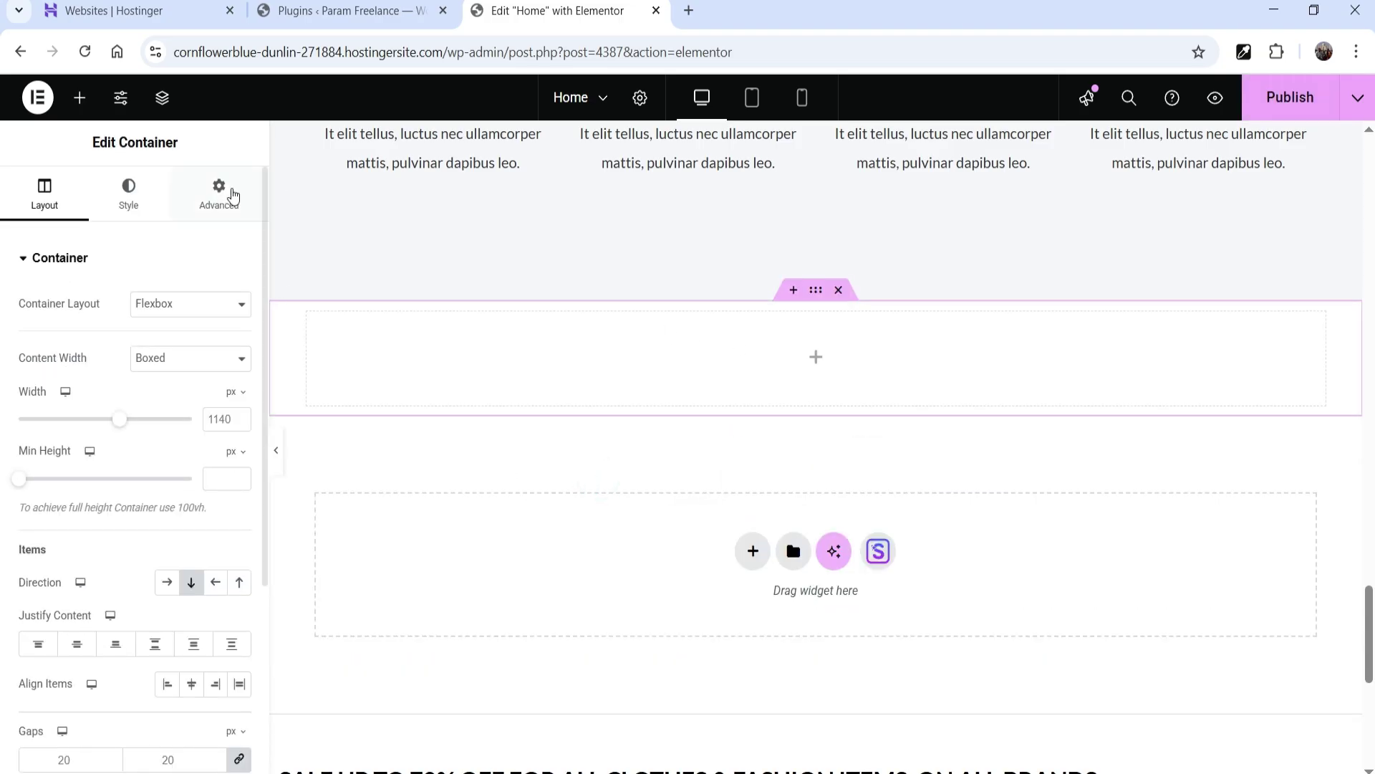
# Step: Unlink the container's padding and set top and bottom to 30 px
pyautogui.click(226, 191)
pyautogui.click(240, 398)
pyautogui.click(30, 401)
pyautogui.write('60')
pyautogui.doubleClick(33, 399)
pyautogui.write('30')
pyautogui.doubleClick(129, 399)
pyautogui.write('30')
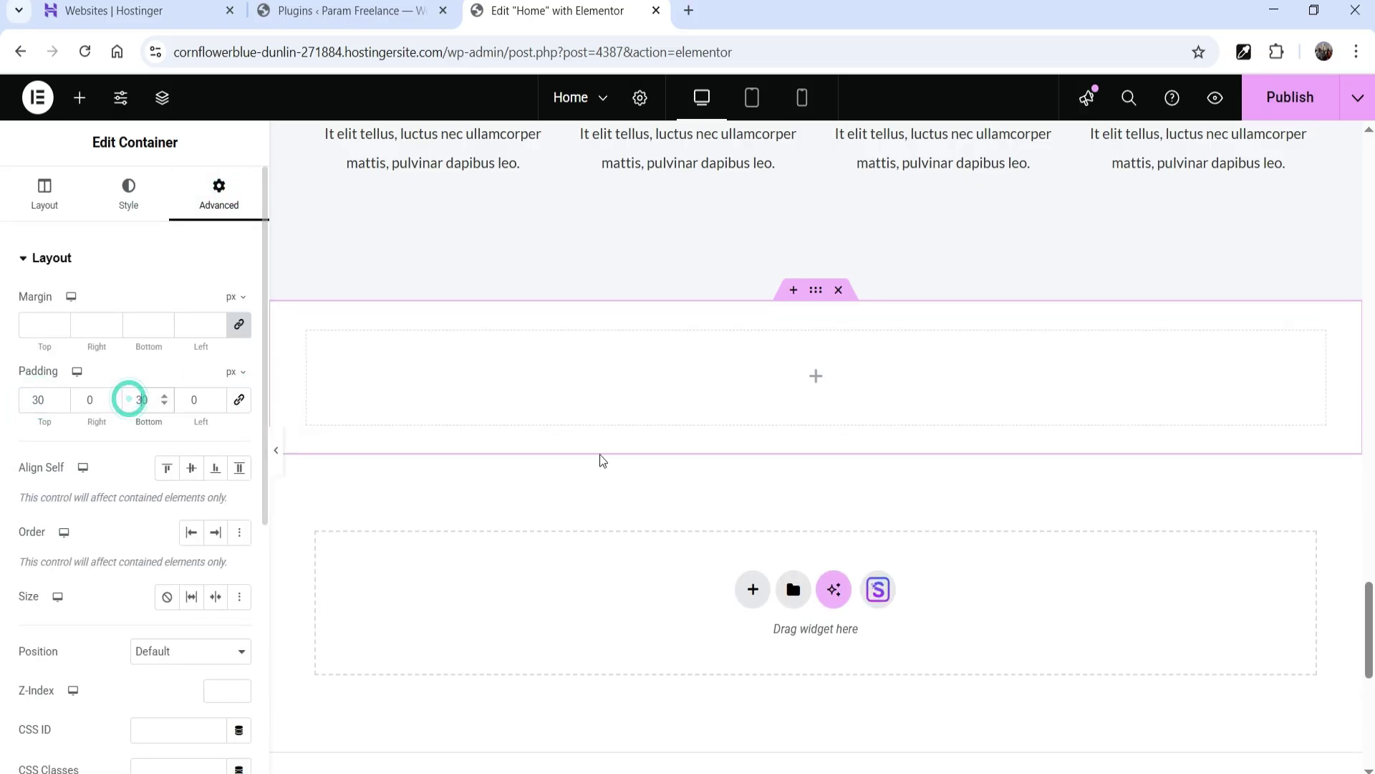
# Step: Add a Heading reading 'Recently published articles' to the container and centre it
pyautogui.click(816, 376)
pyautogui.moveTo(72, 494); pyautogui.dragTo(799, 385)
pyautogui.tripleClick(172, 332)
pyautogui.write('Recently published artic')
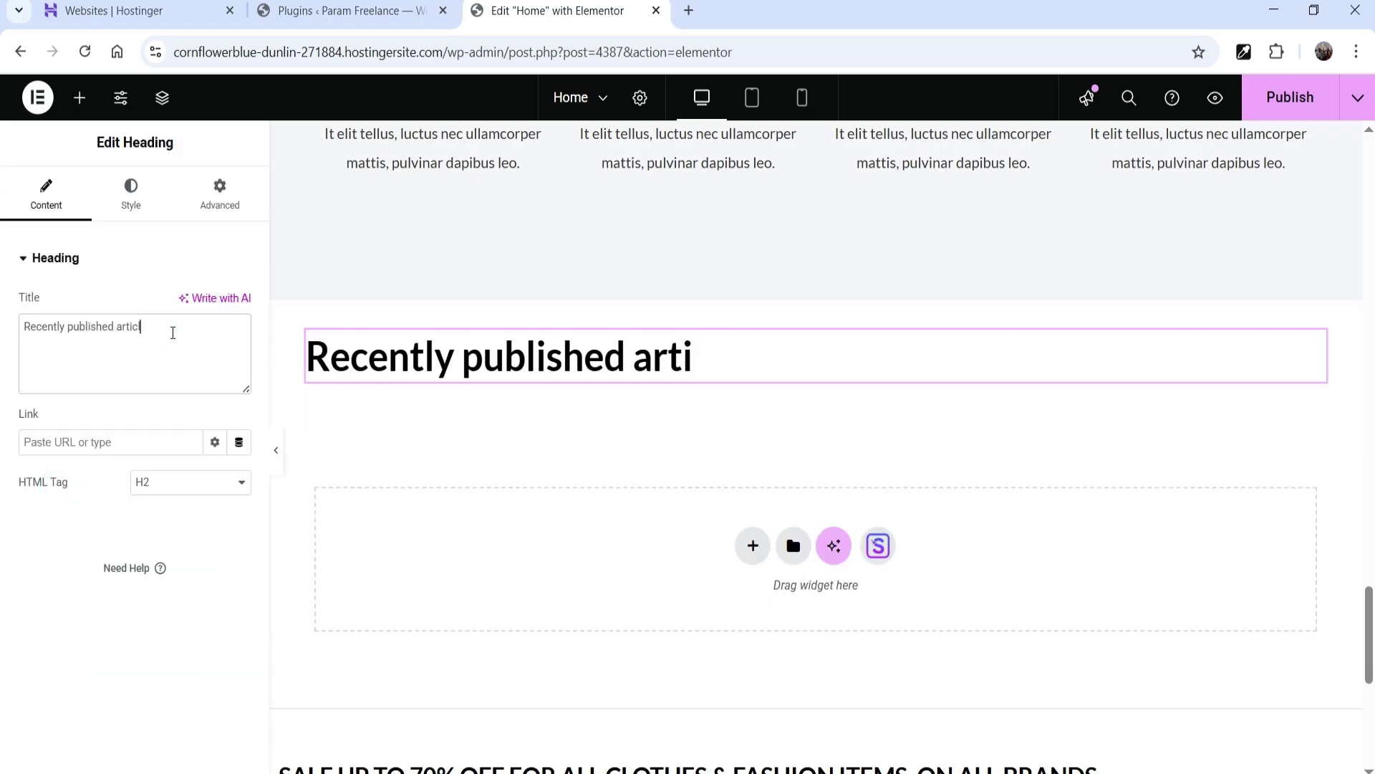
pyautogui.write('les')
pyautogui.click(836, 359)
pyautogui.click(835, 359)
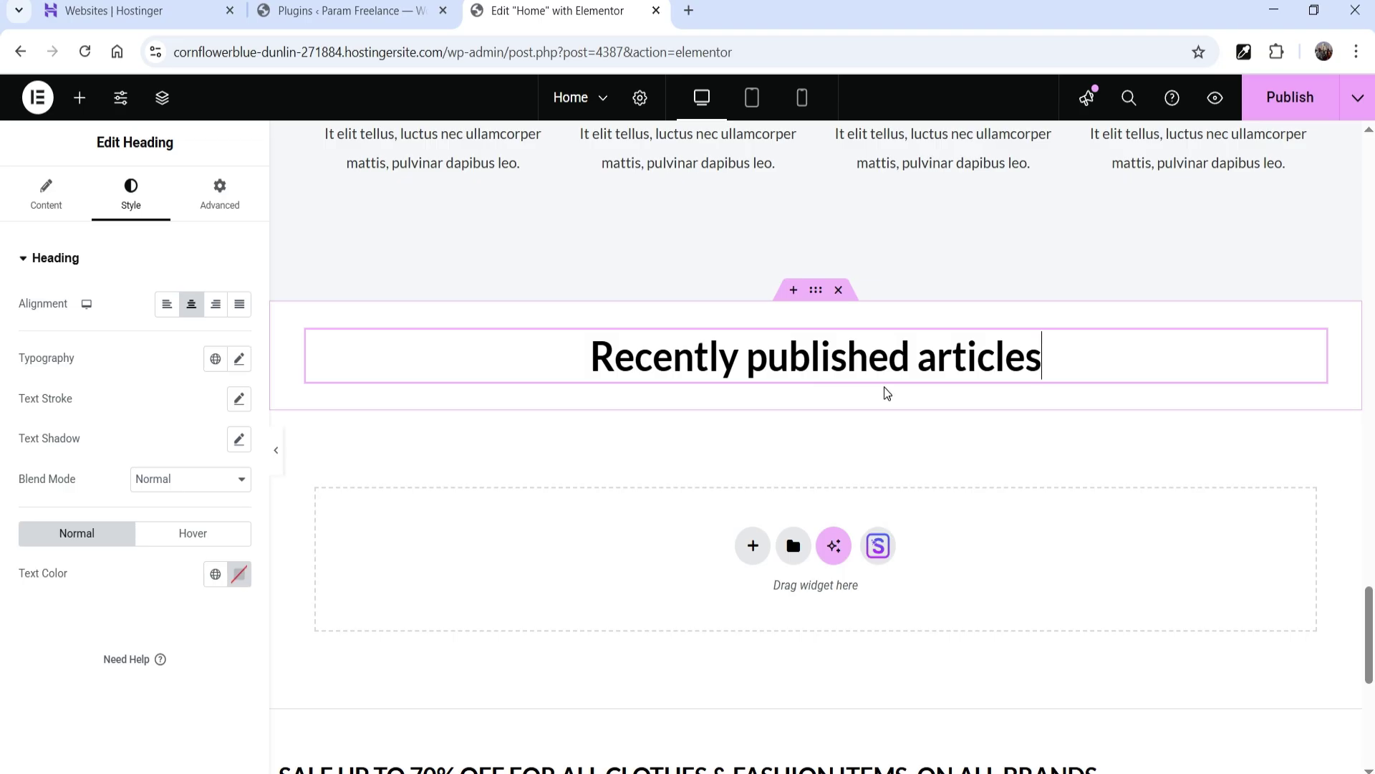
pyautogui.click(80, 98)
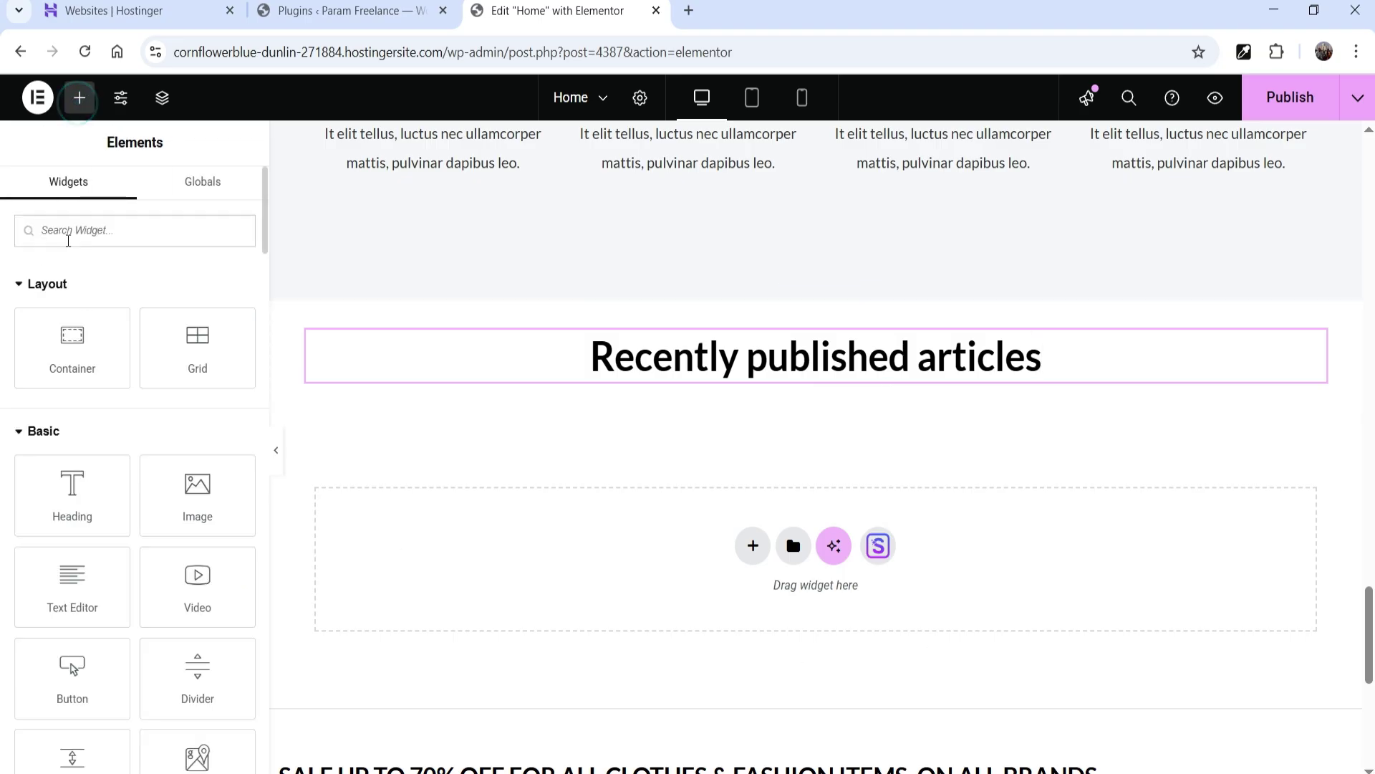
# Step: Search the widgets for 'loo' and place a Loop Carousel beneath the heading
pyautogui.write('loop')
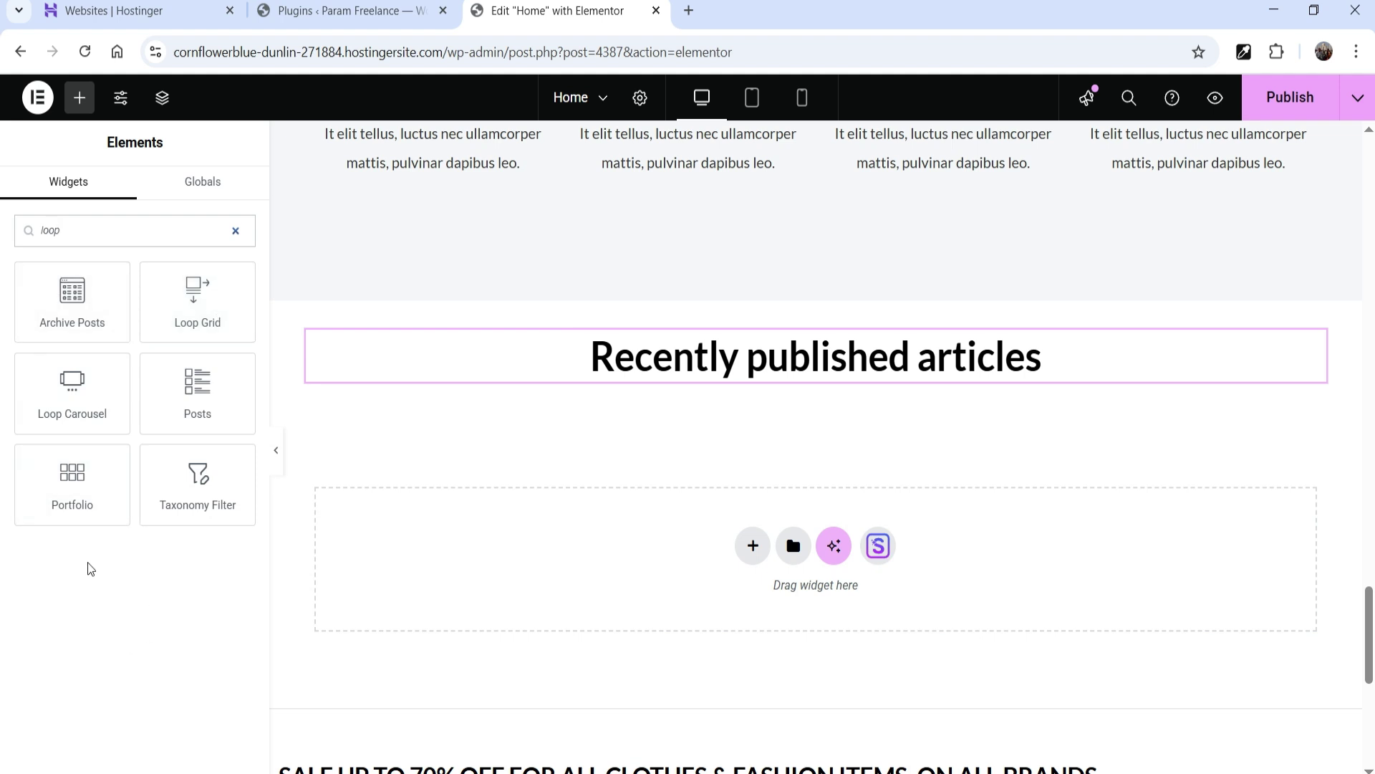
pyautogui.moveTo(56, 392); pyautogui.dragTo(690, 384)
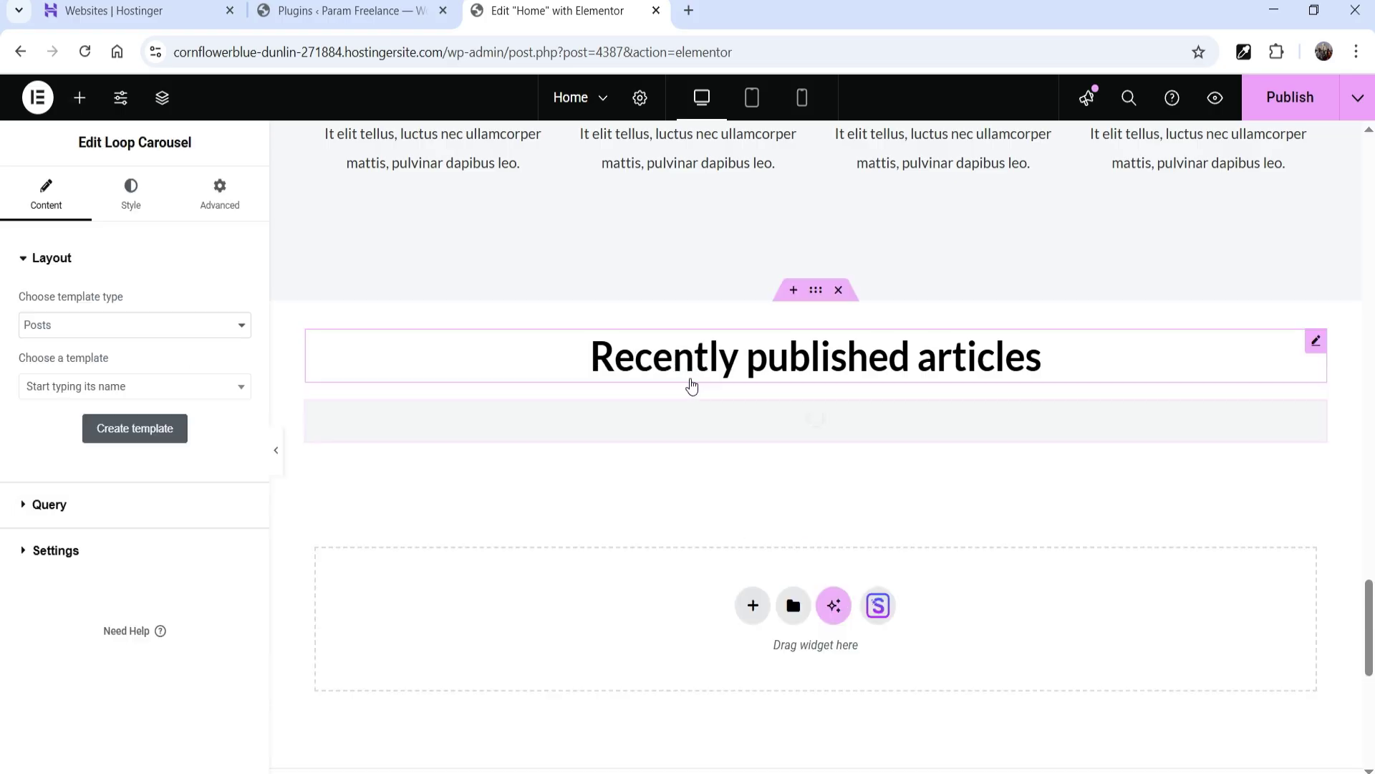
pyautogui.scroll(-3, 742, 410)
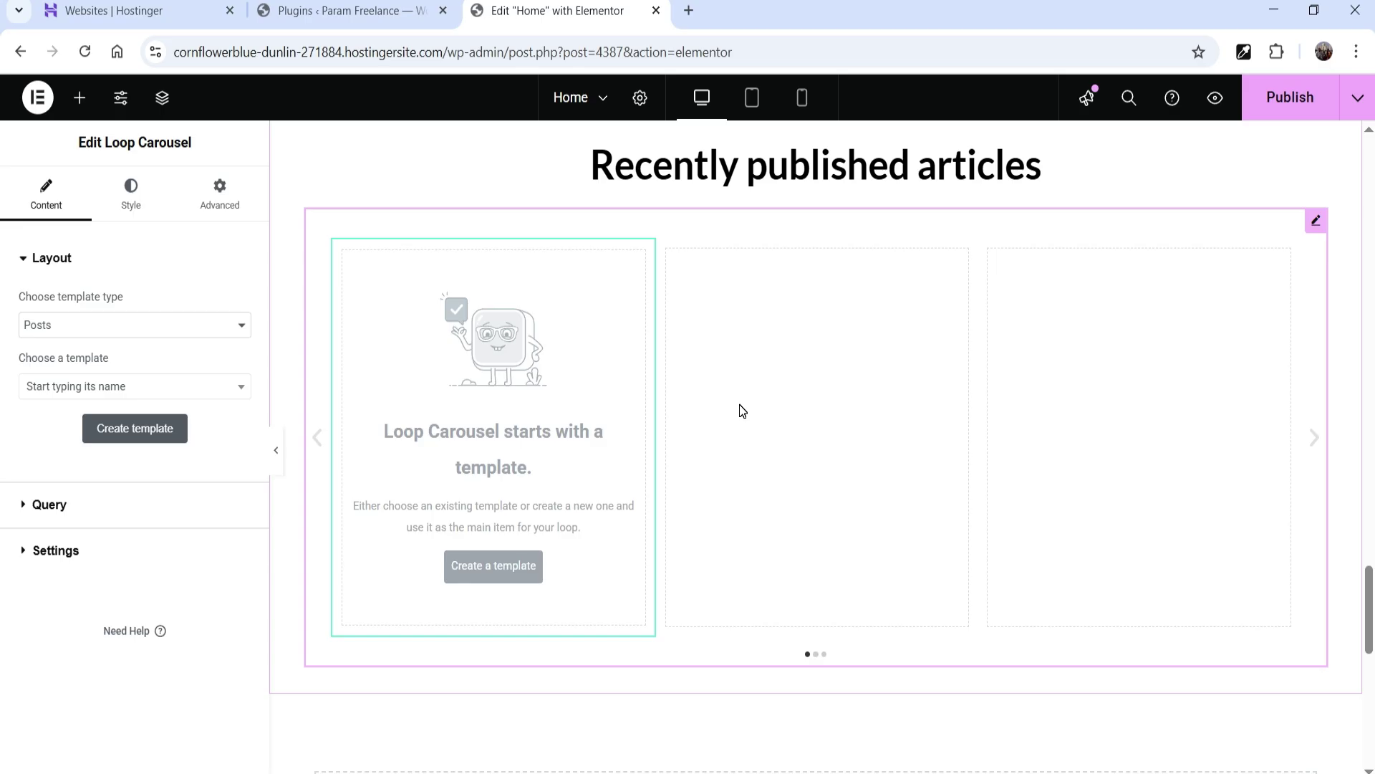
# Step: Keep Posts as the carousel's template type and start creating a new item template
pyautogui.click(76, 330)
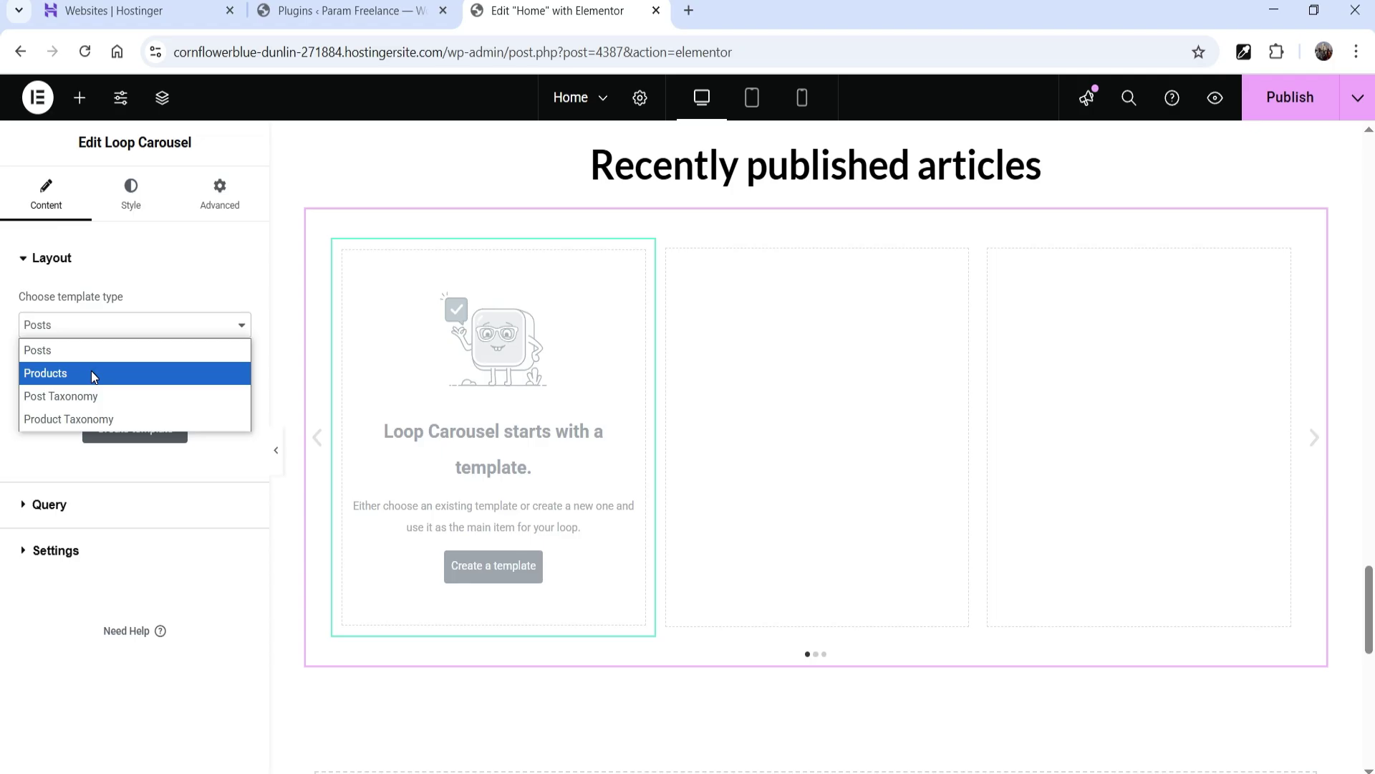
pyautogui.click(82, 350)
pyautogui.click(191, 267)
pyautogui.click(192, 267)
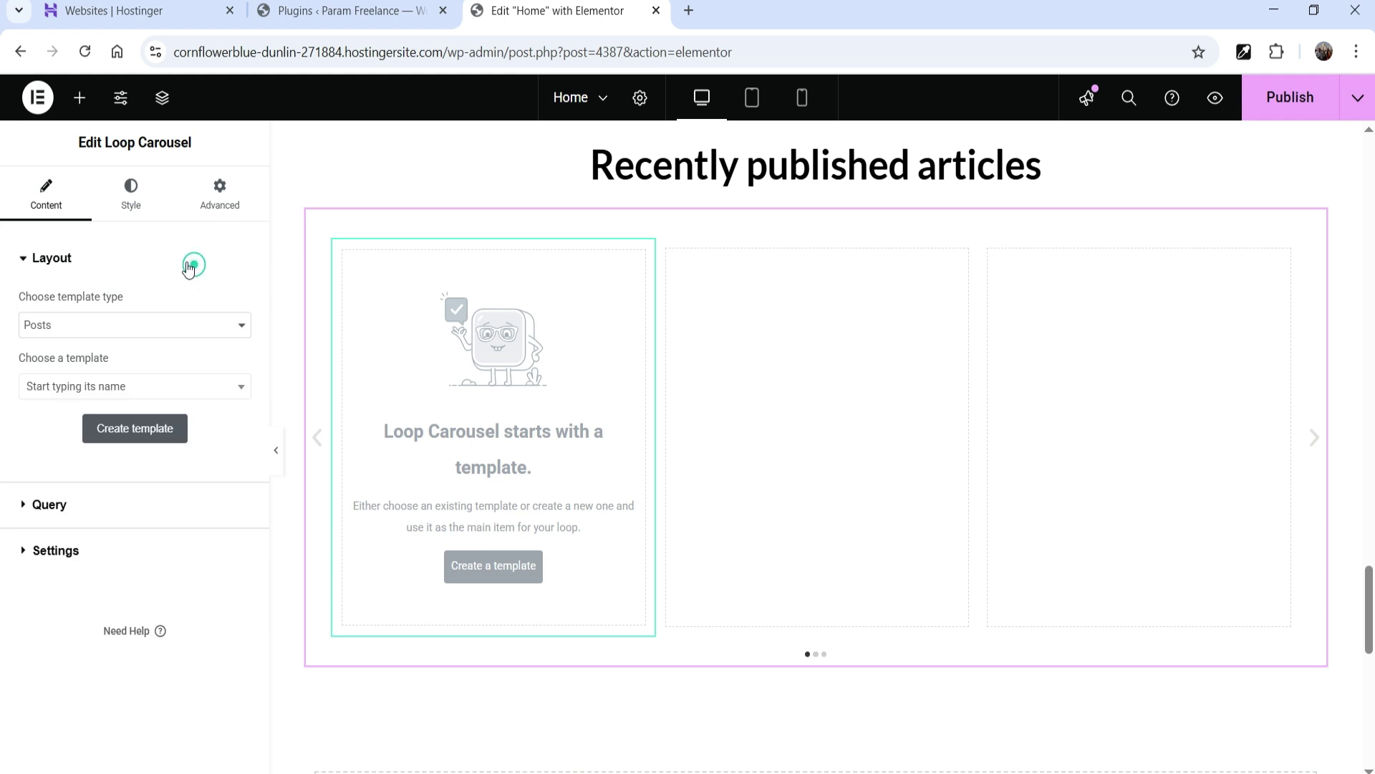
pyautogui.click(119, 390)
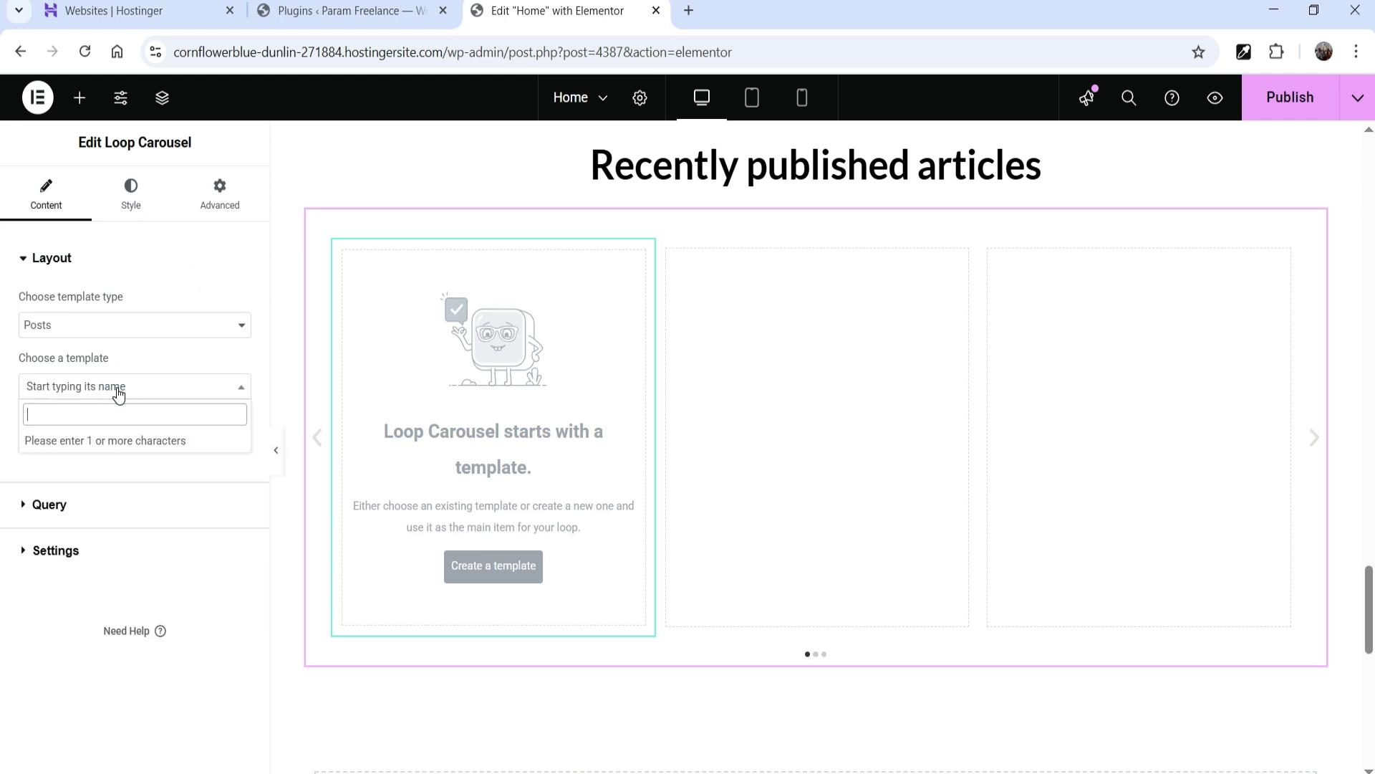
pyautogui.click(202, 362)
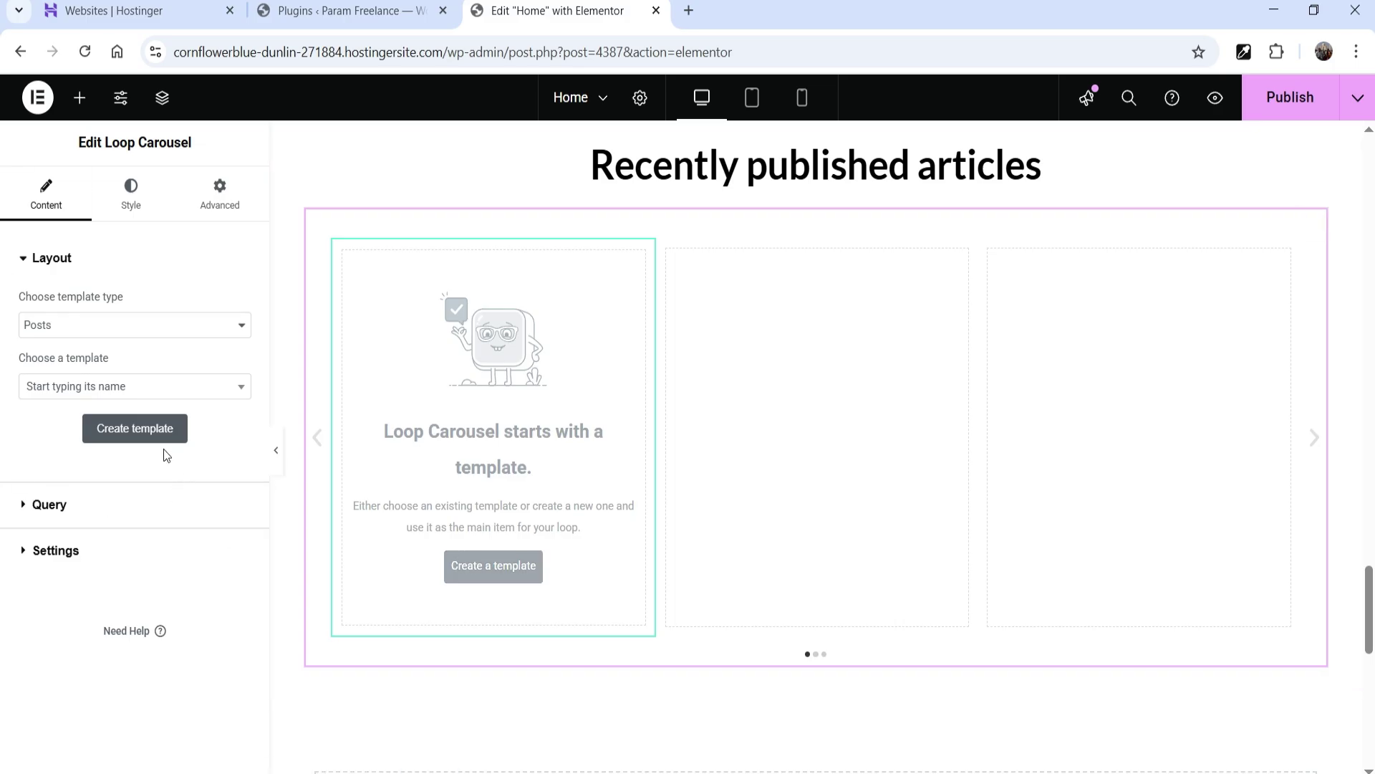
pyautogui.click(140, 434)
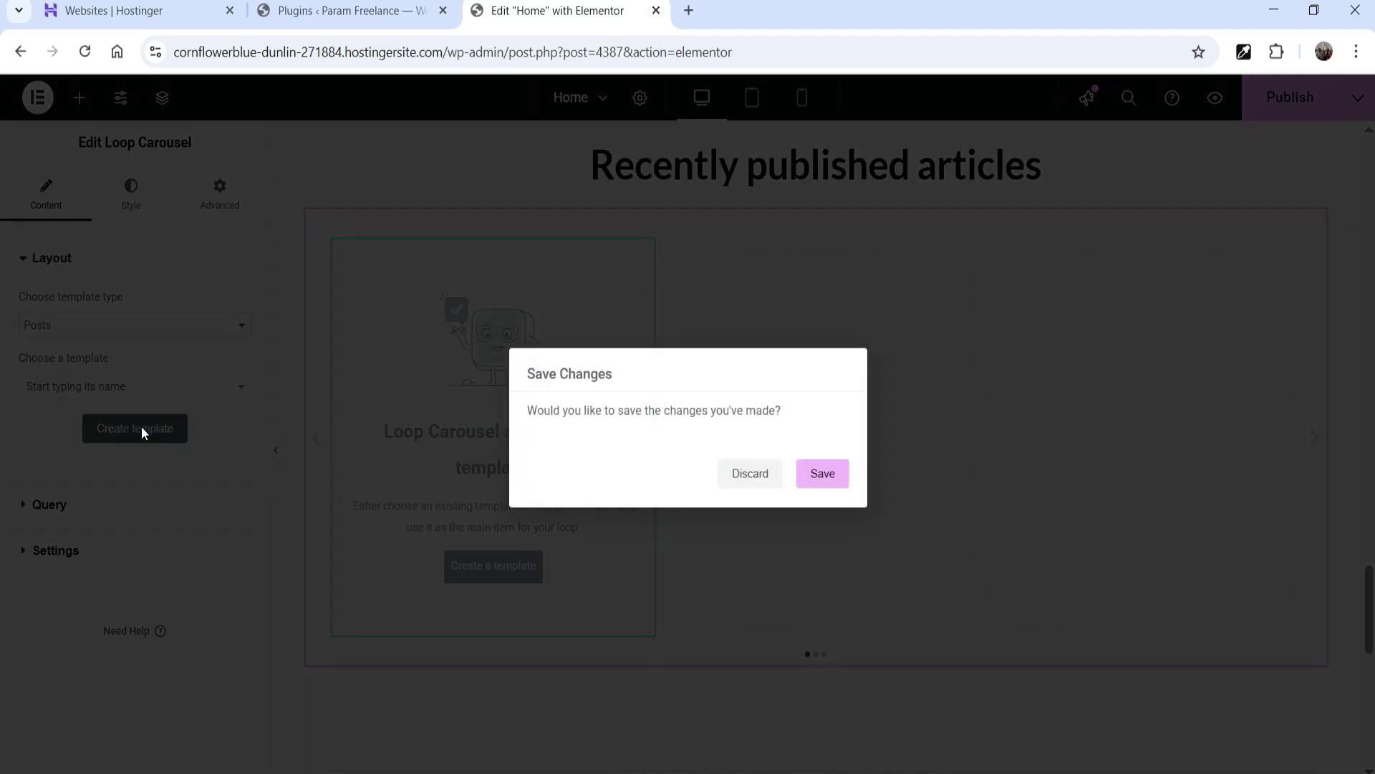
# Step: Save the page changes and add a single-column Flexbox container to the loop item
pyautogui.click(822, 473)
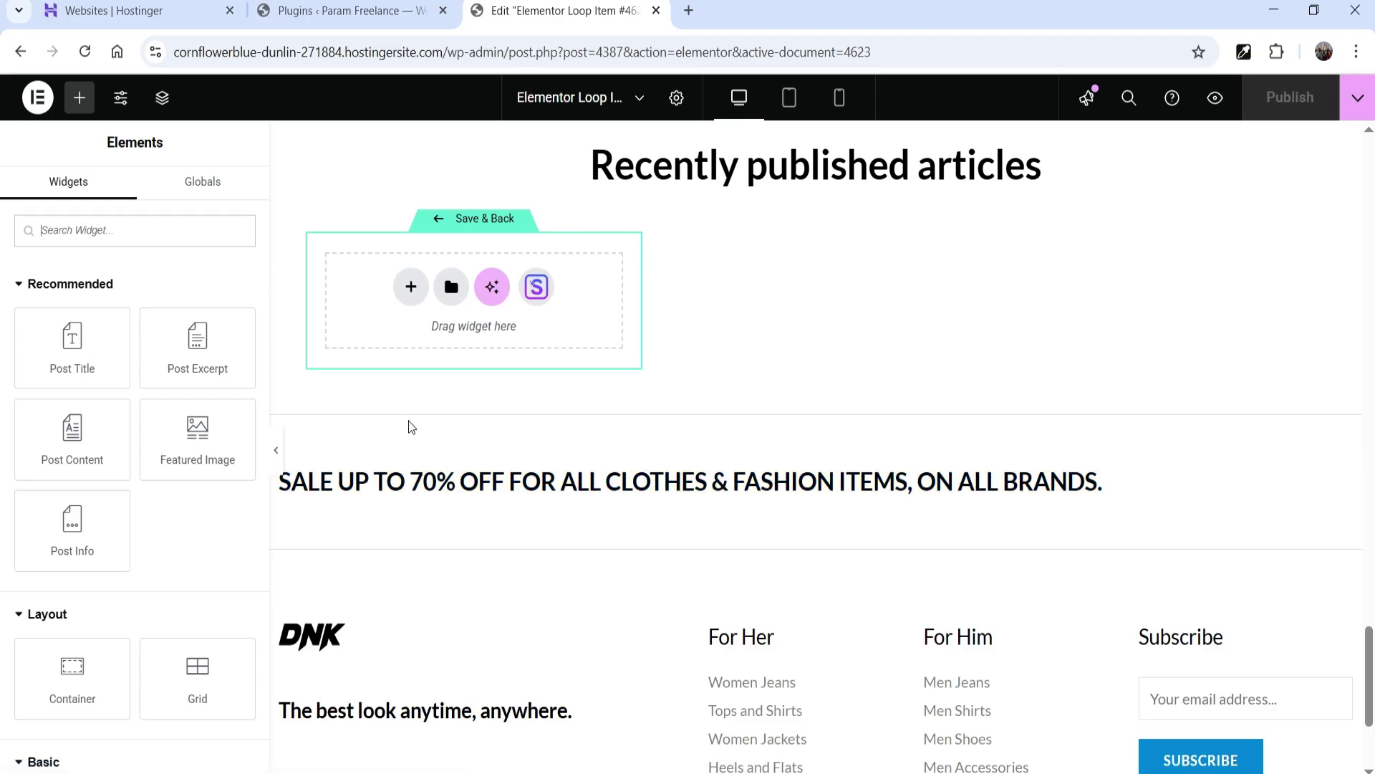
pyautogui.click(410, 286)
pyautogui.click(404, 344)
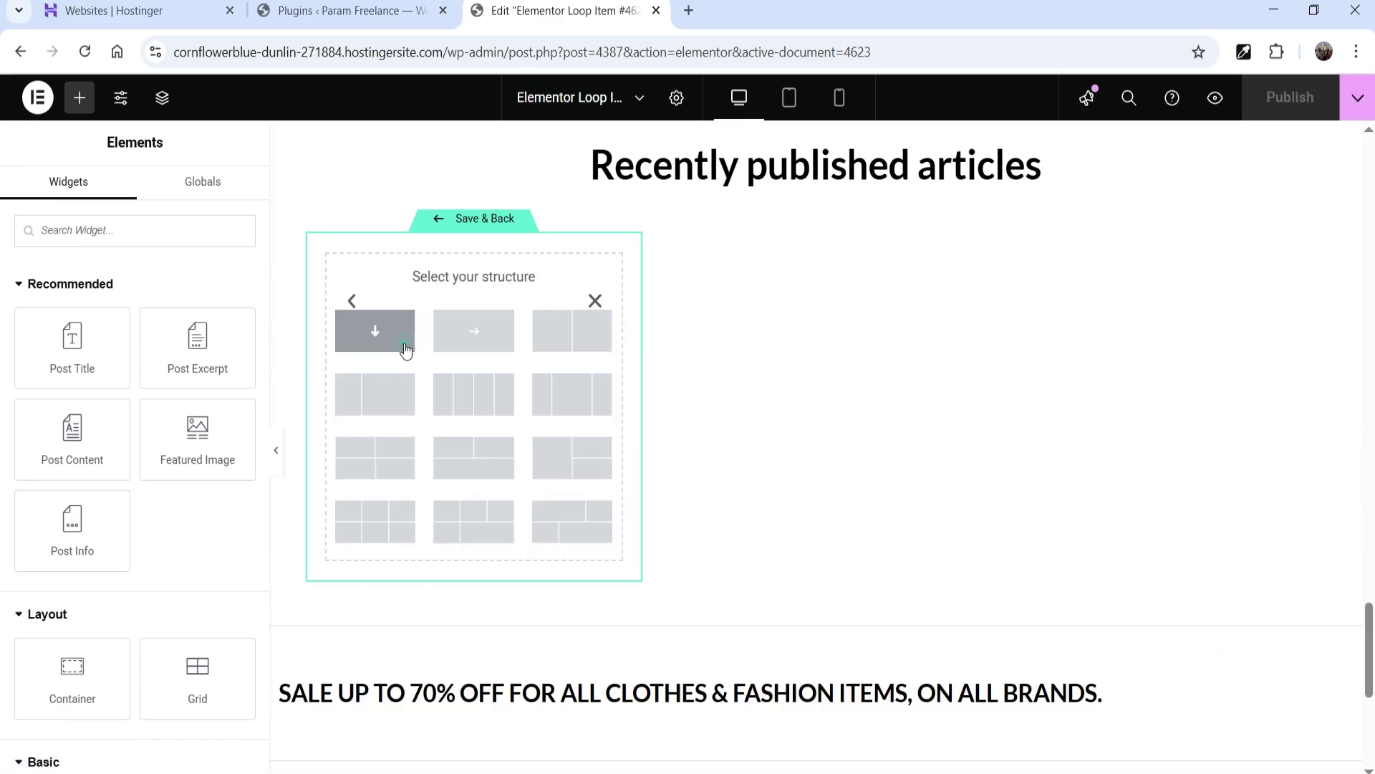
pyautogui.click(372, 335)
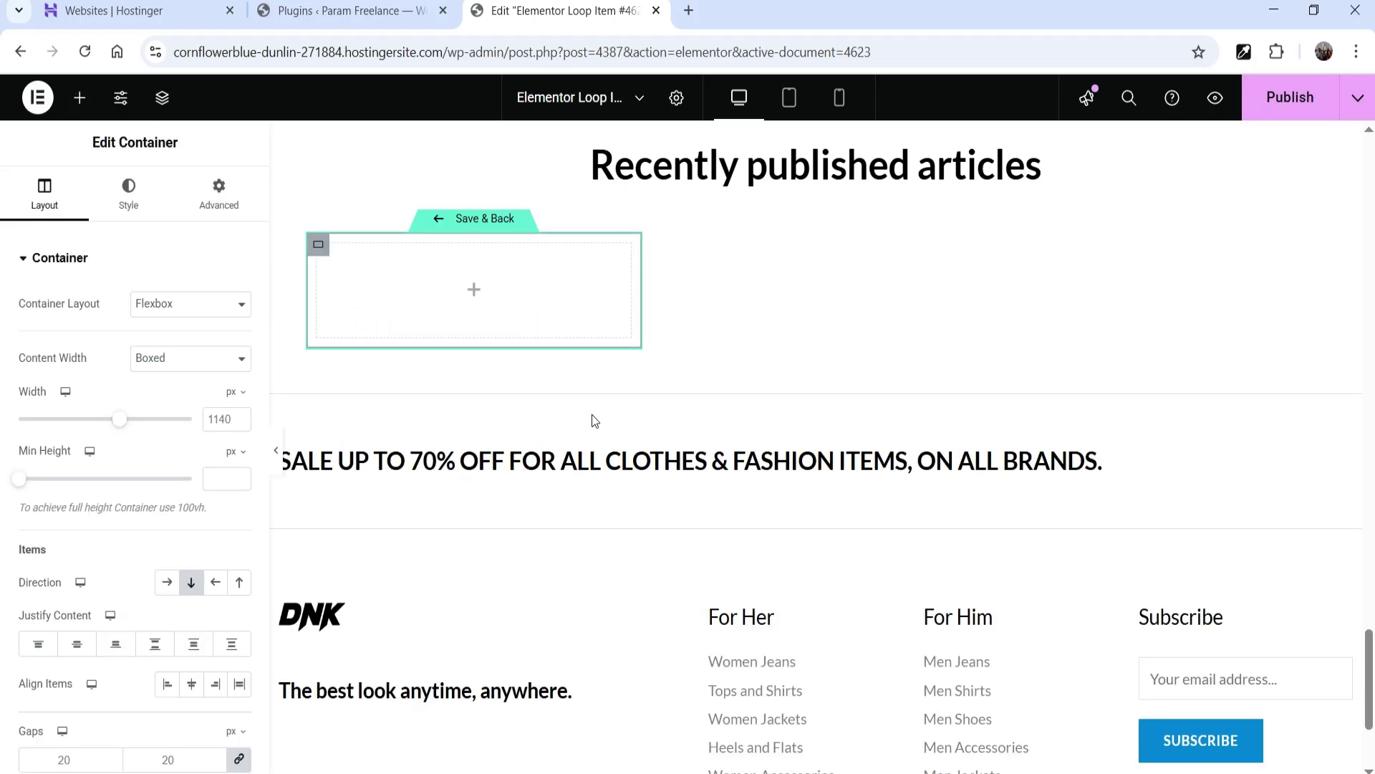
pyautogui.click(474, 291)
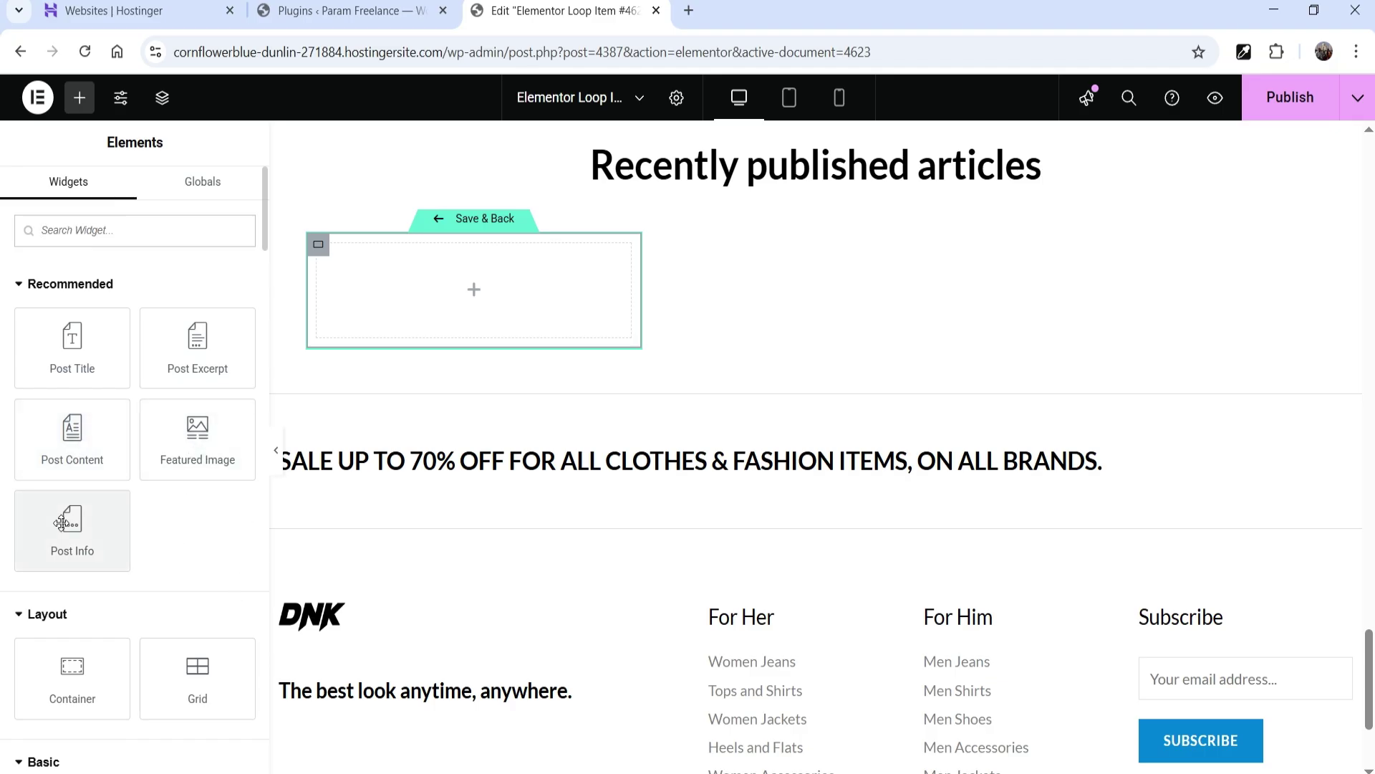
# Step: Place a Featured Image widget in the container with a Post Title widget beneath it
pyautogui.moveTo(193, 437); pyautogui.dragTo(469, 307)
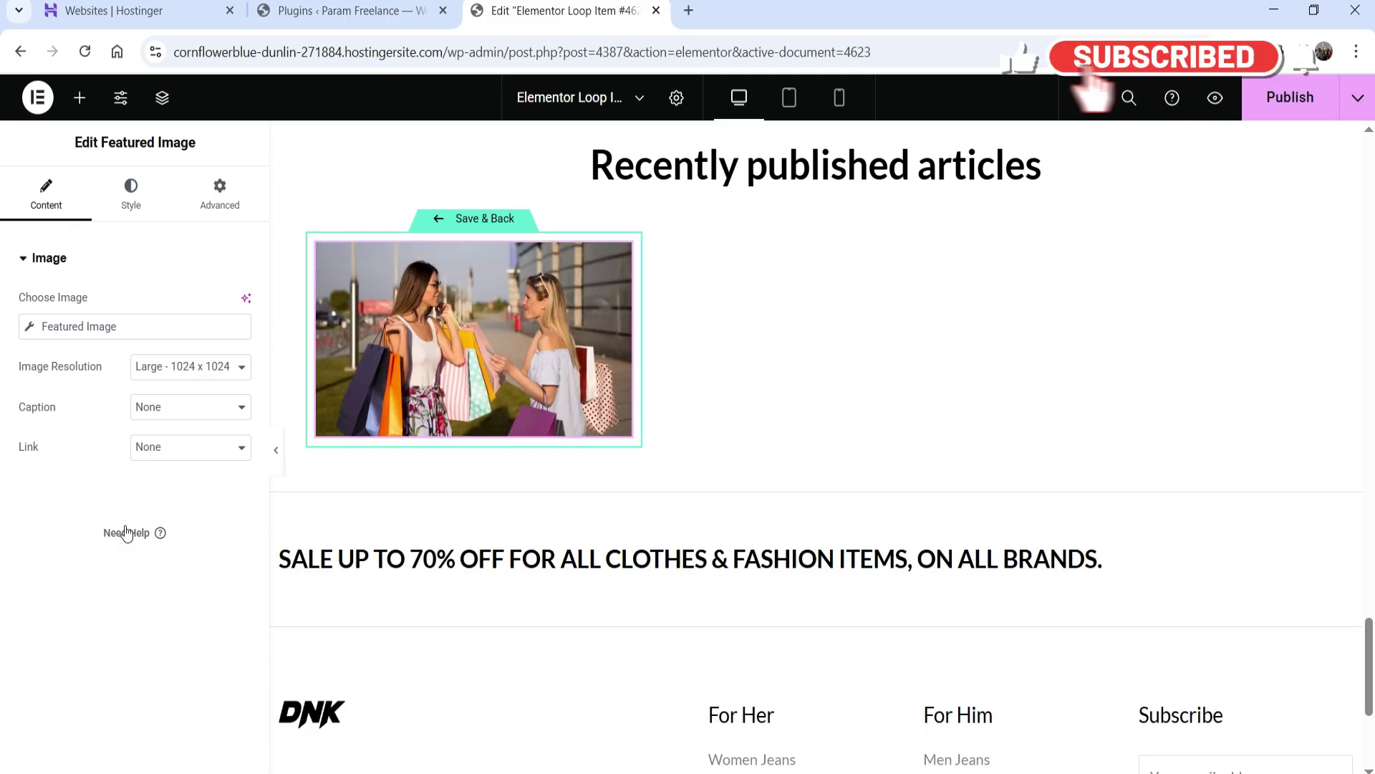
pyautogui.click(79, 103)
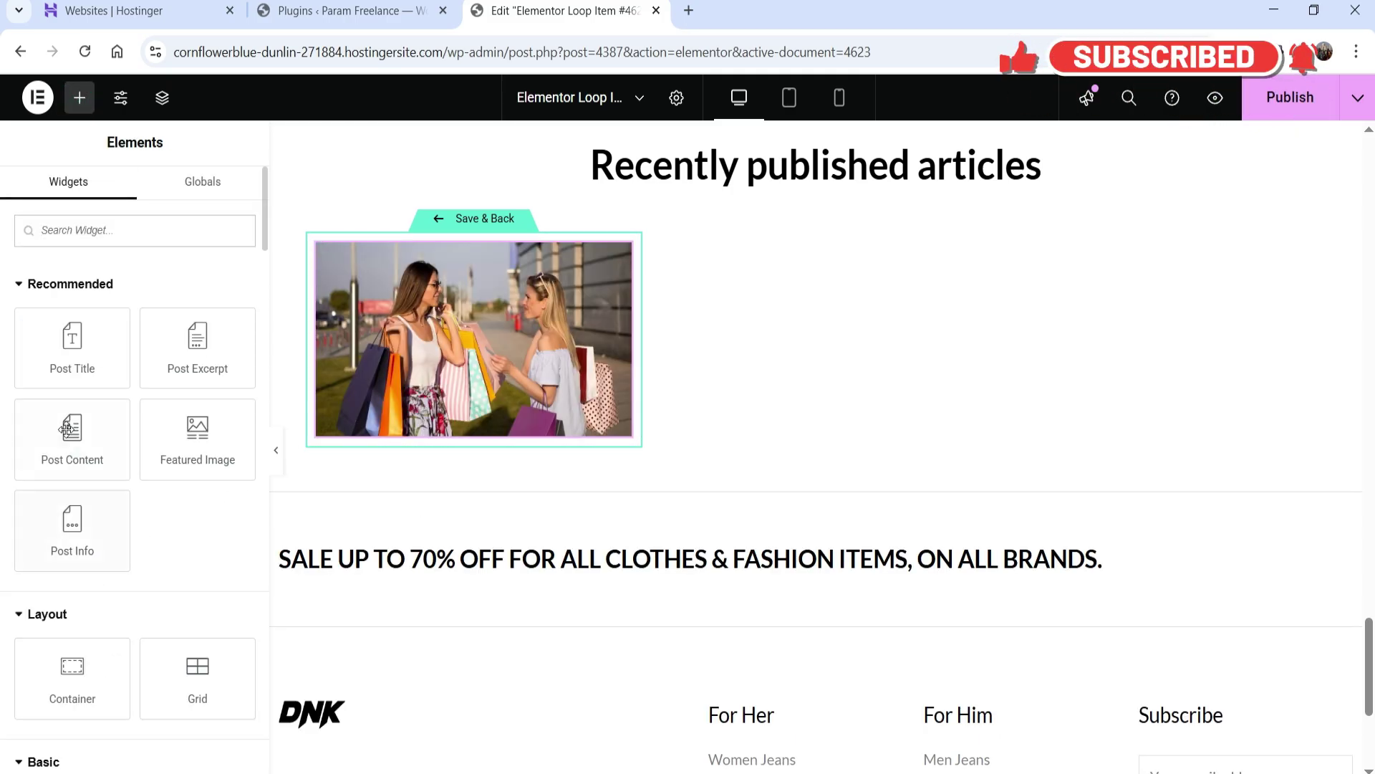
pyautogui.moveTo(57, 347); pyautogui.dragTo(414, 427)
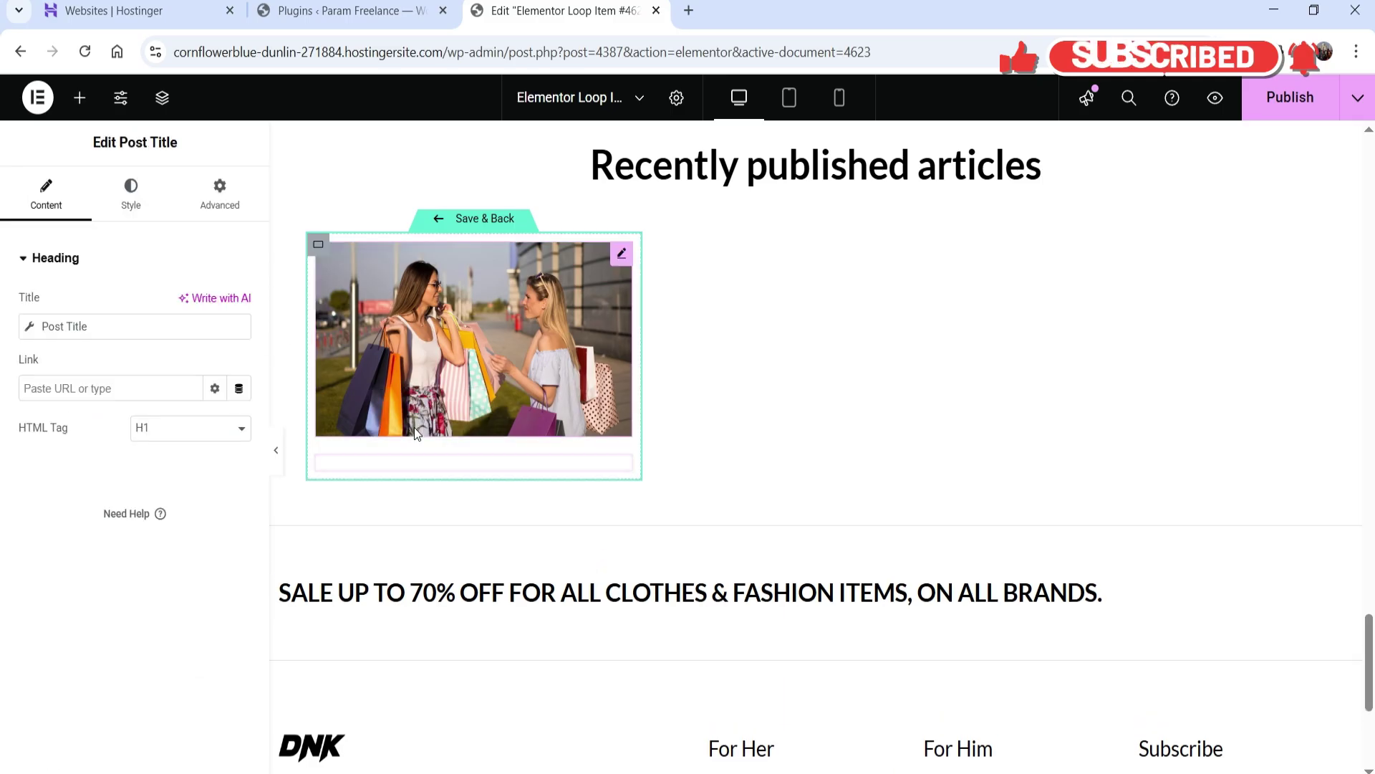
# Step: Set the post title's HTML tag to H4
pyautogui.click(189, 432)
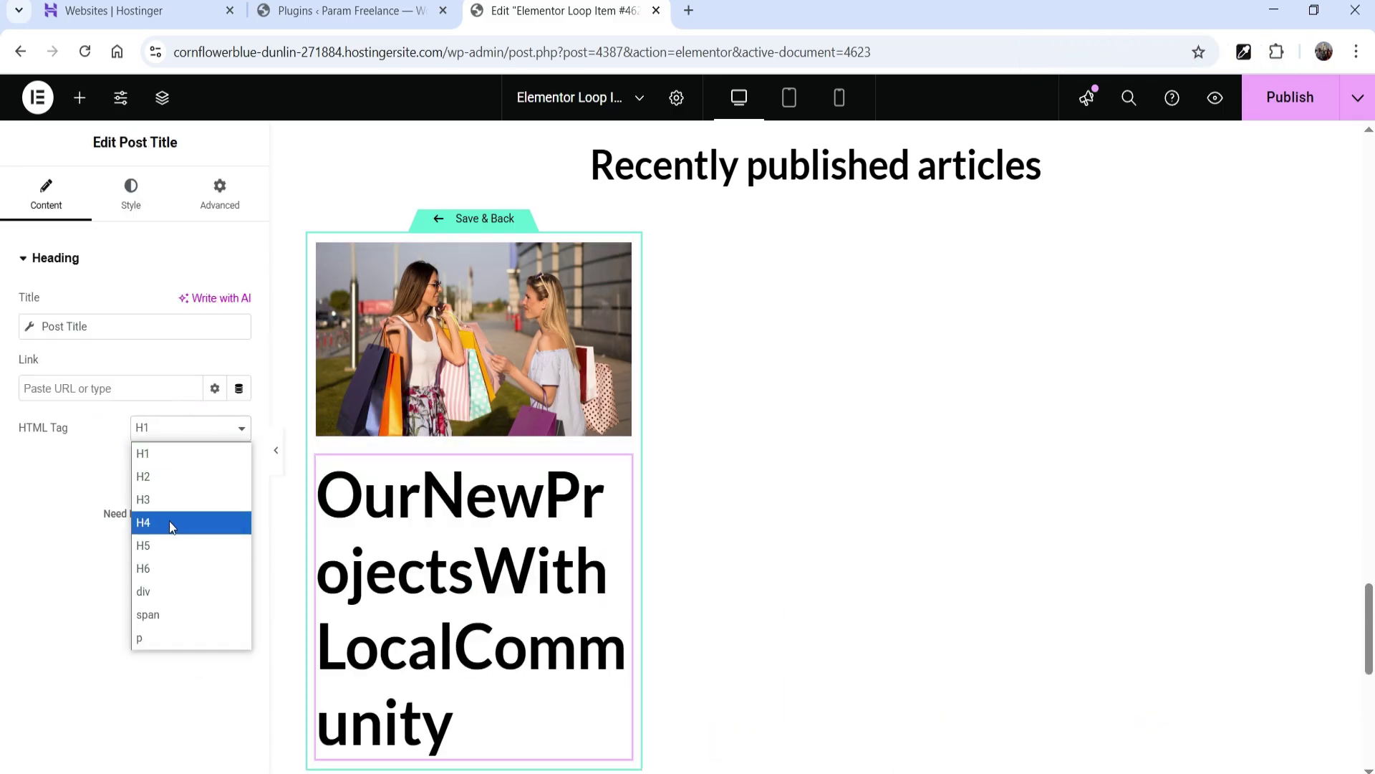
pyautogui.click(169, 521)
pyautogui.click(80, 97)
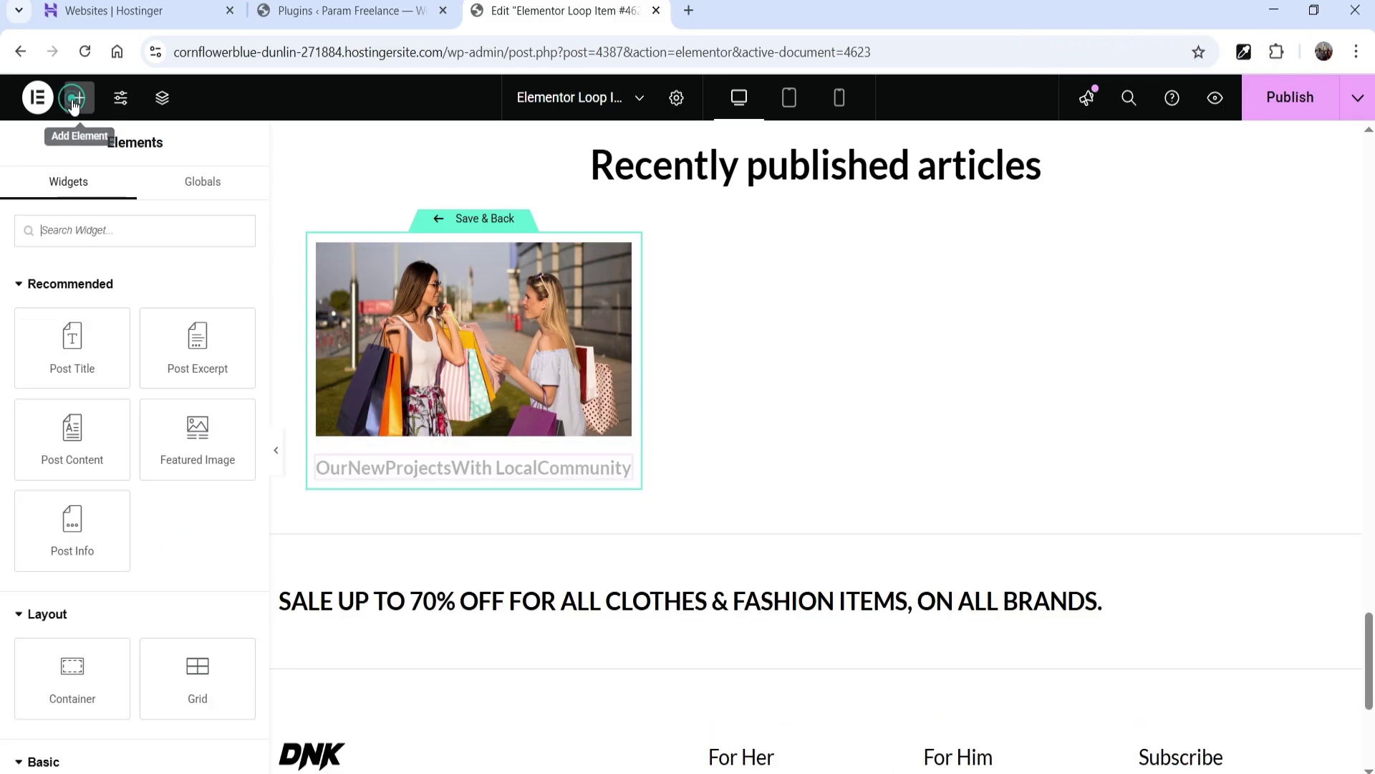
# Step: Add Post Excerpt and Post Info below the title, removing the Author meta item
pyautogui.moveTo(197, 344); pyautogui.dragTo(444, 481)
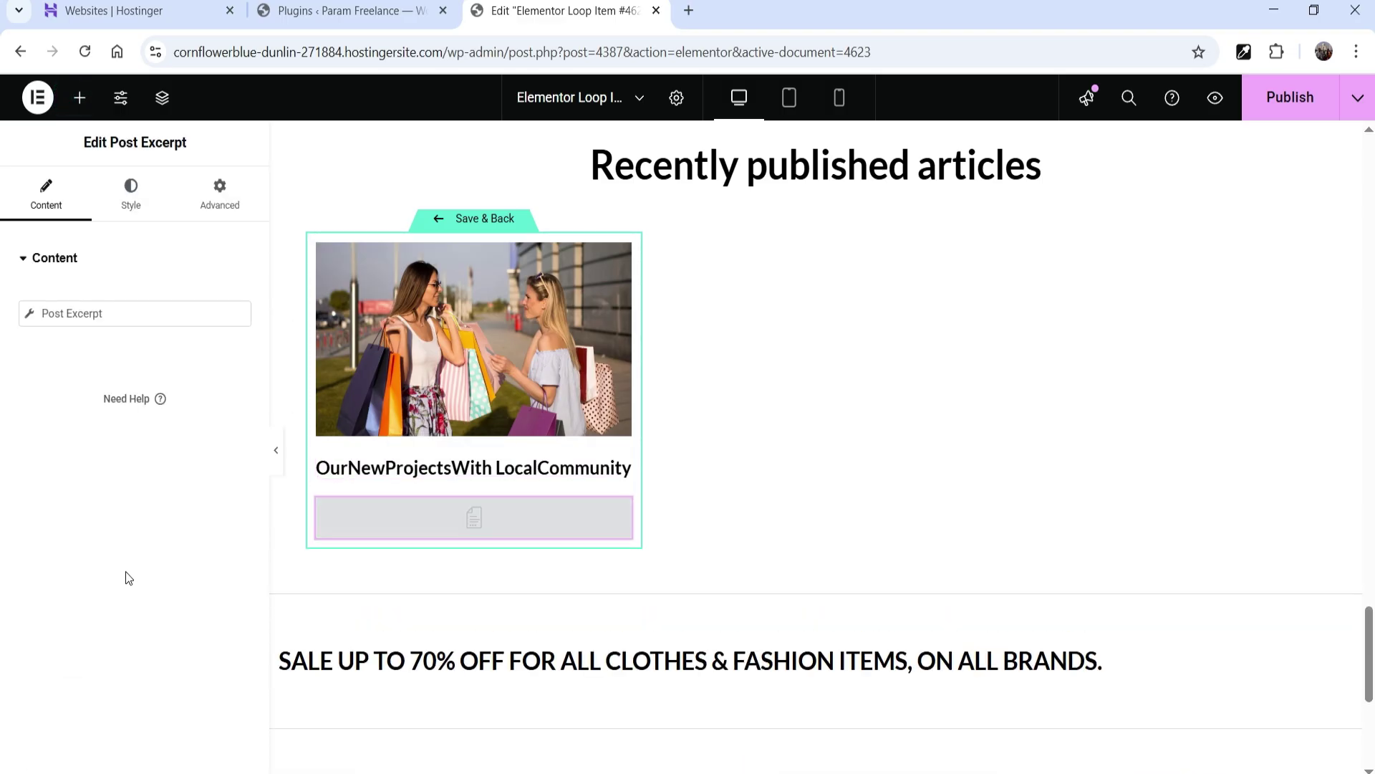
pyautogui.click(80, 97)
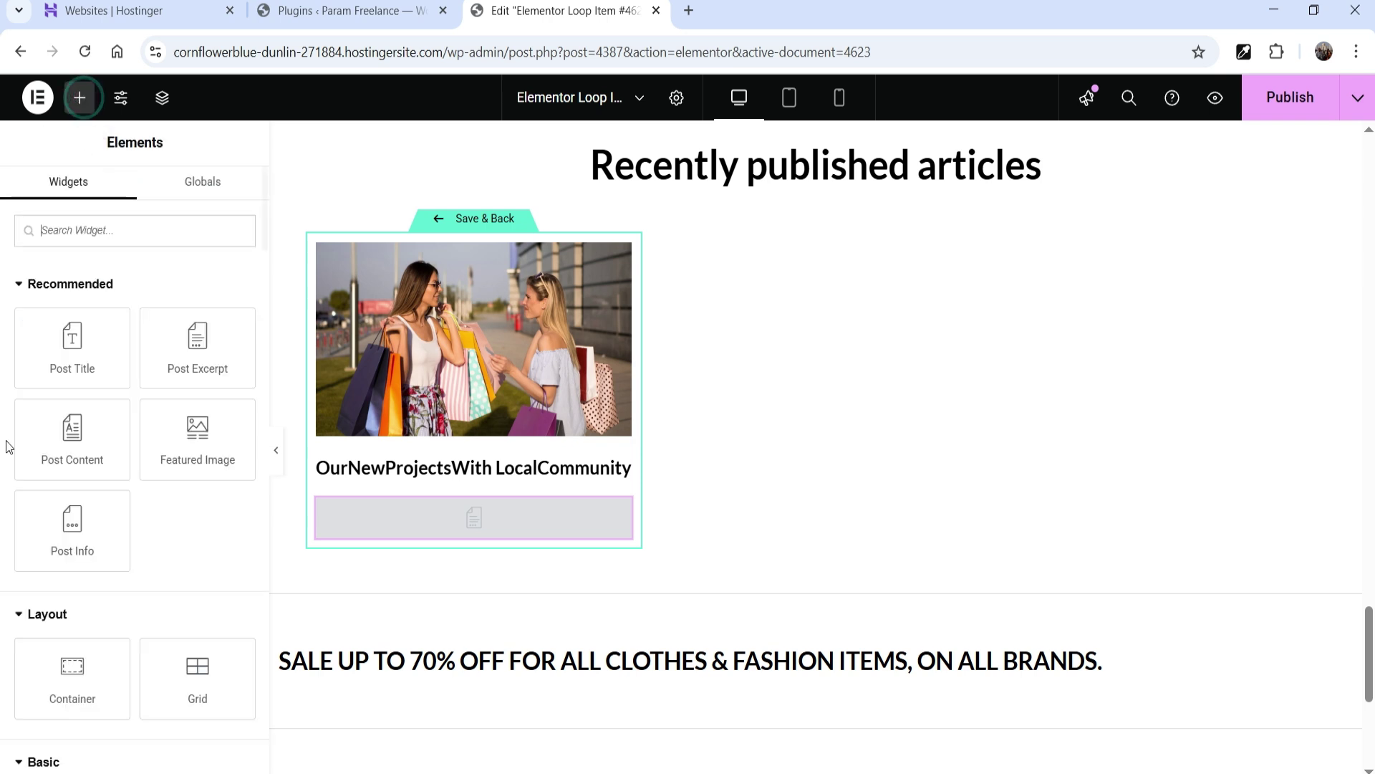
pyautogui.moveTo(67, 527); pyautogui.dragTo(429, 555)
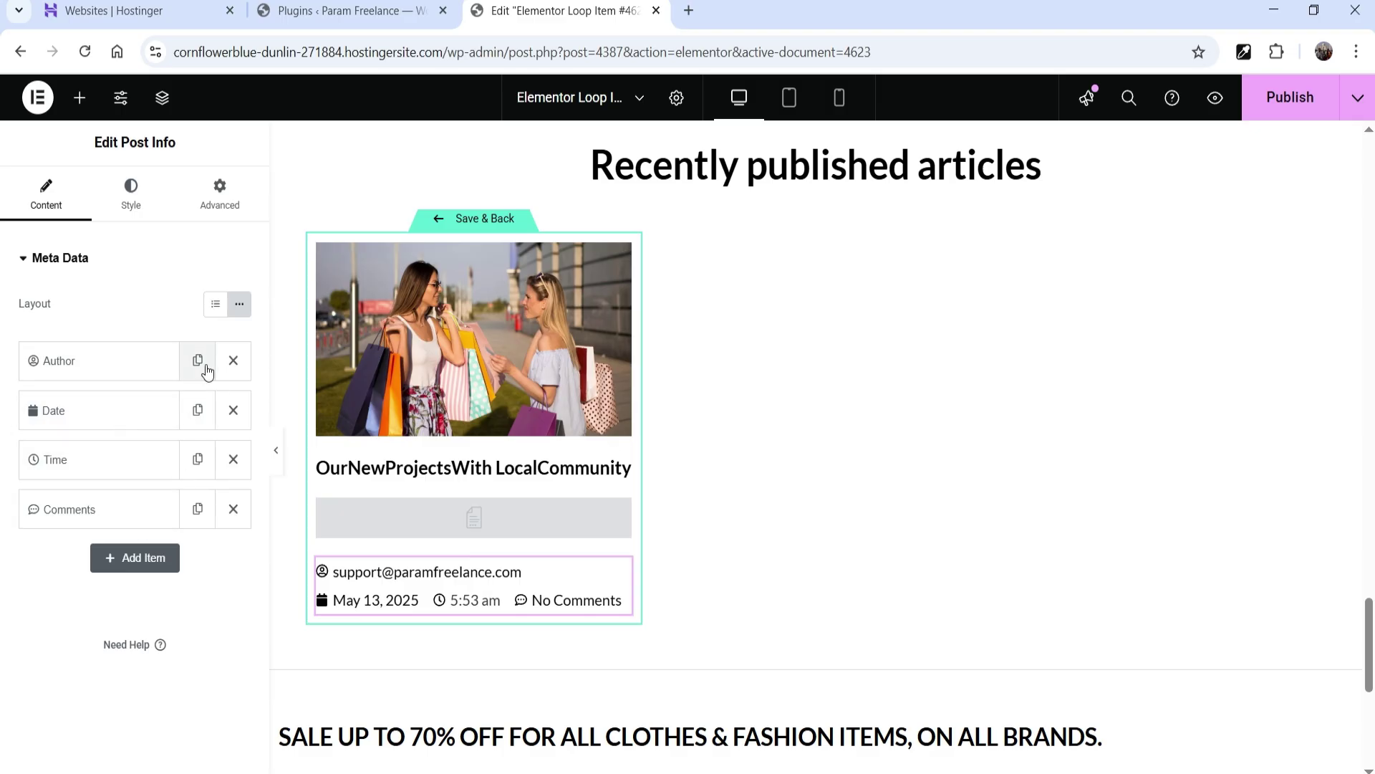
pyautogui.click(234, 360)
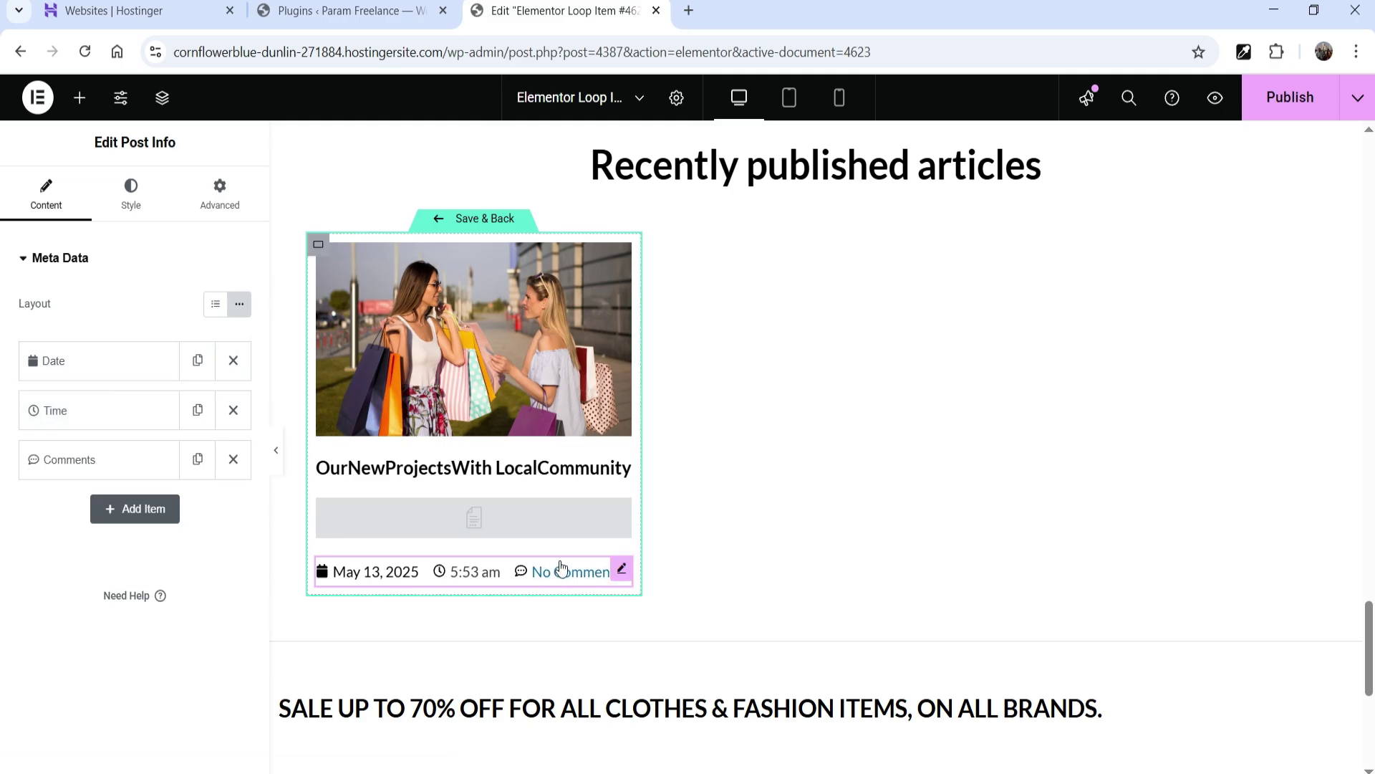
pyautogui.click(80, 97)
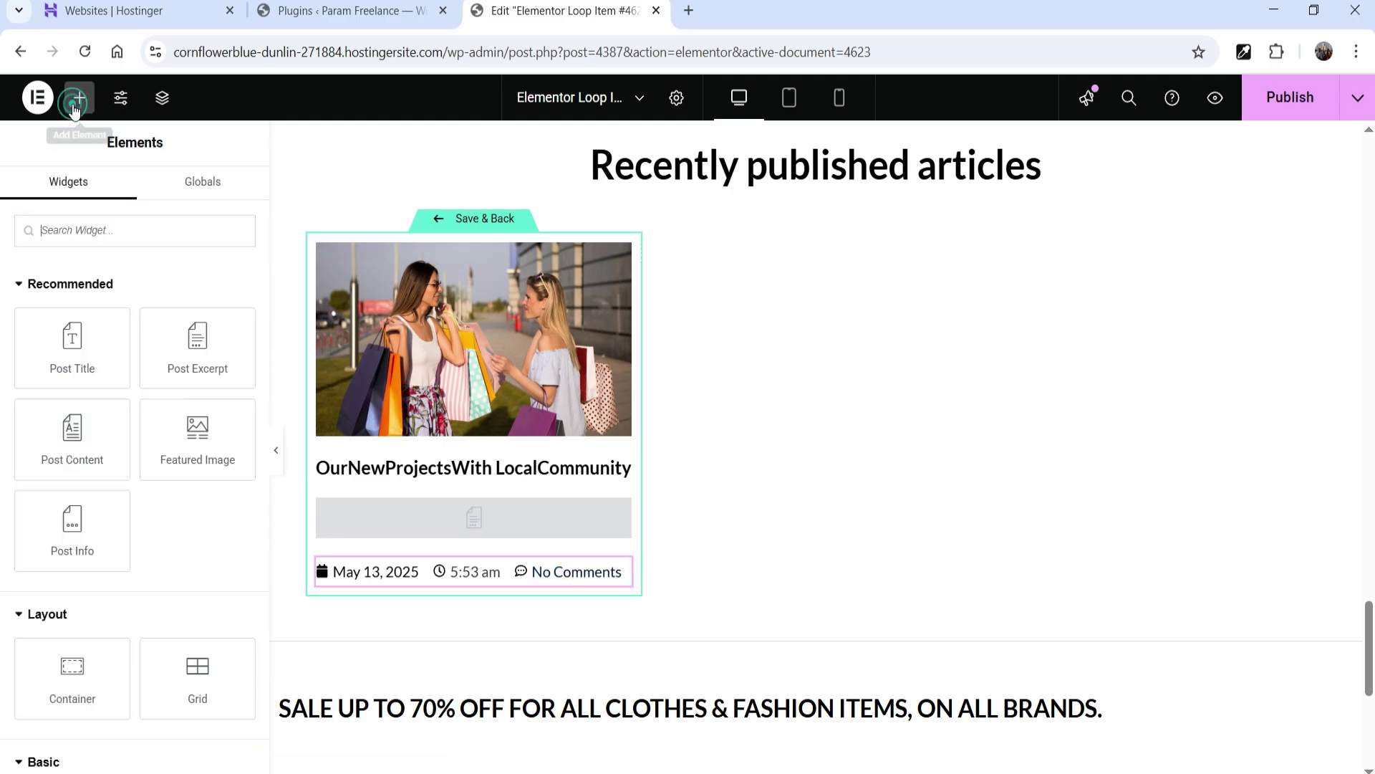
# Step: Add a Button widget below Post Info with the text 'Read More'
pyautogui.scroll(-1, 485, 495)
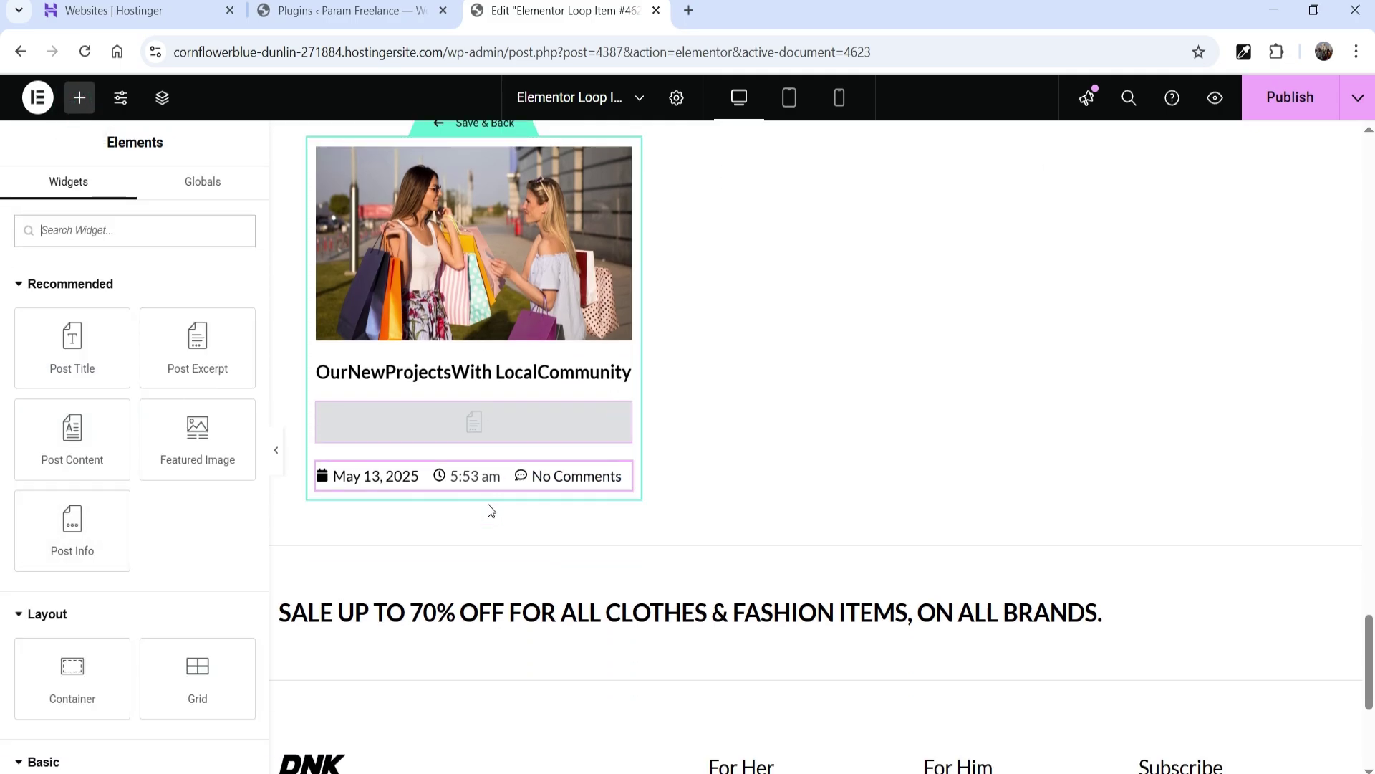
pyautogui.scroll(-3, 184, 416)
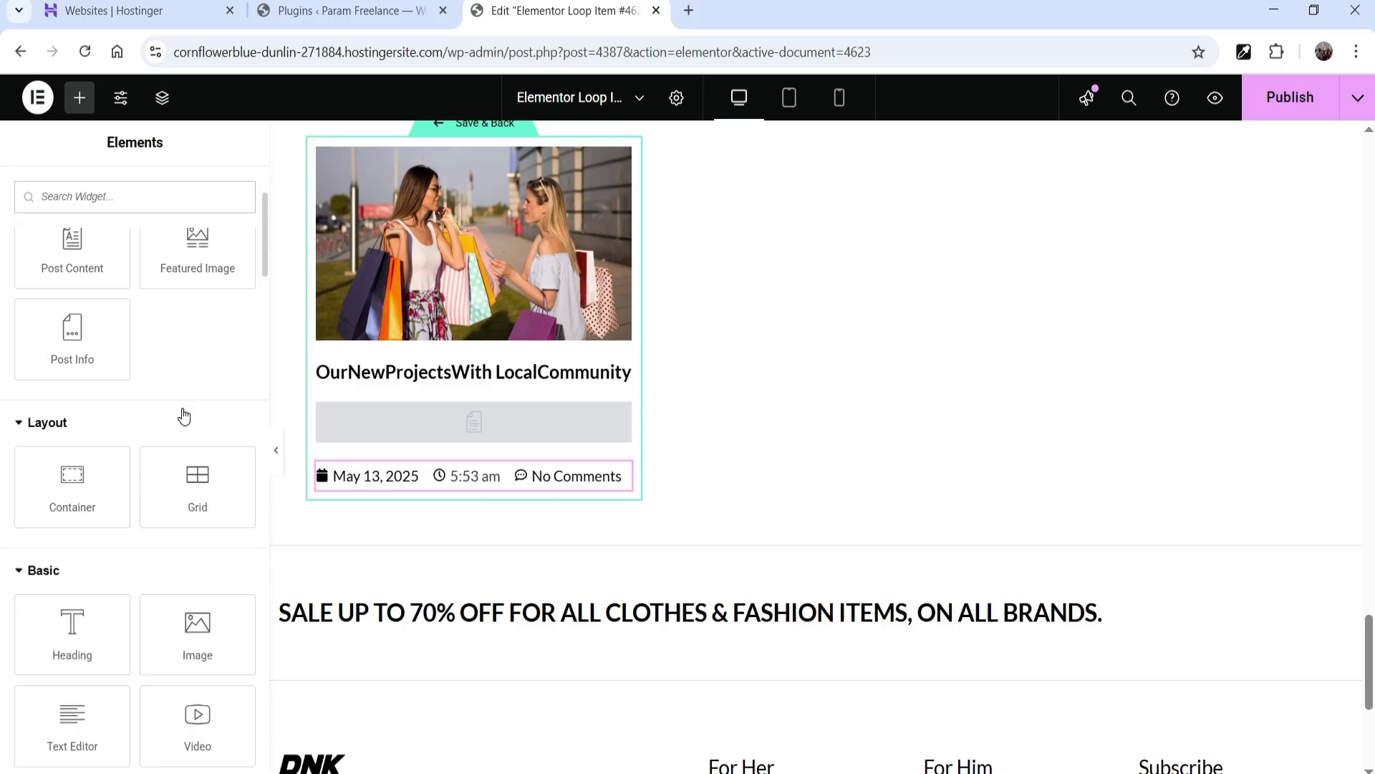
pyautogui.scroll(-4, 139, 415)
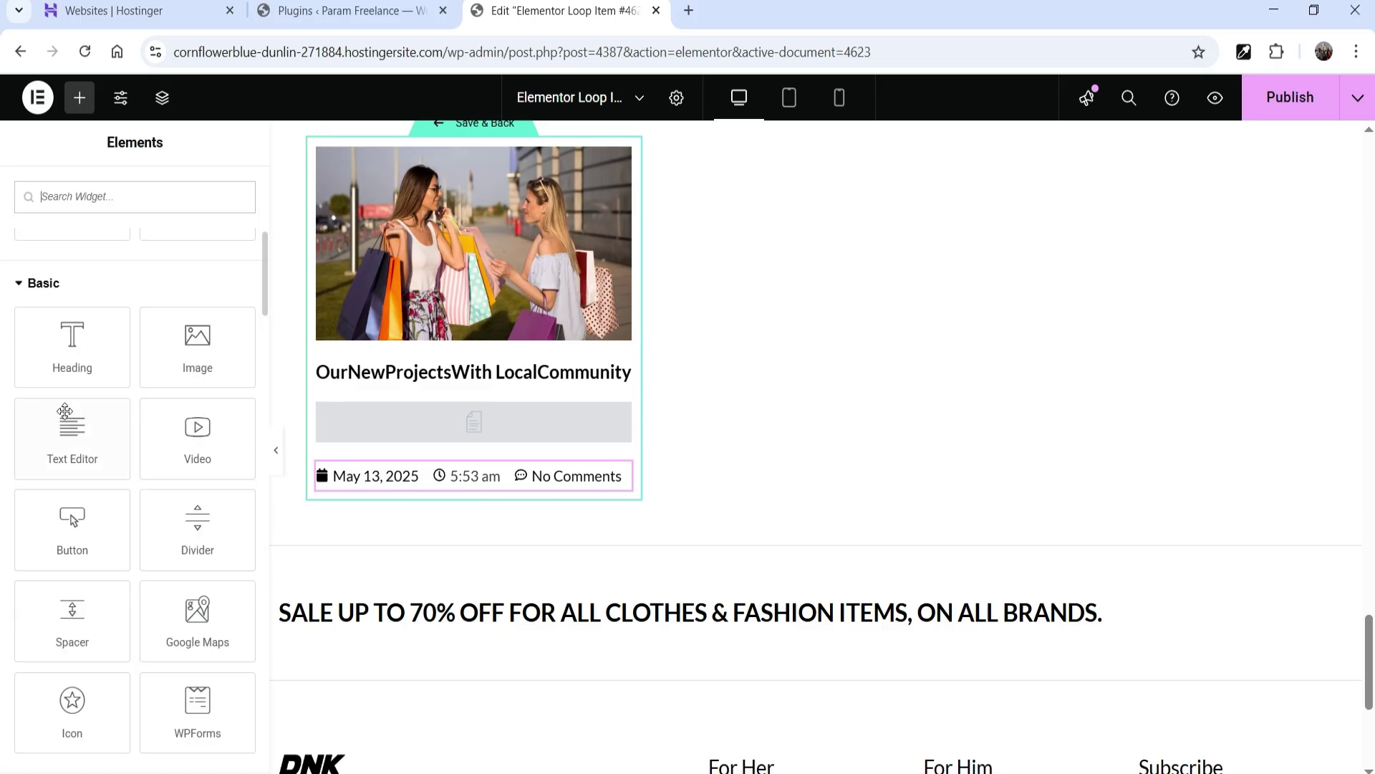
pyautogui.moveTo(60, 536); pyautogui.dragTo(418, 495)
pyautogui.moveTo(188, 344); pyautogui.dragTo(4, 337)
pyautogui.write('Read')
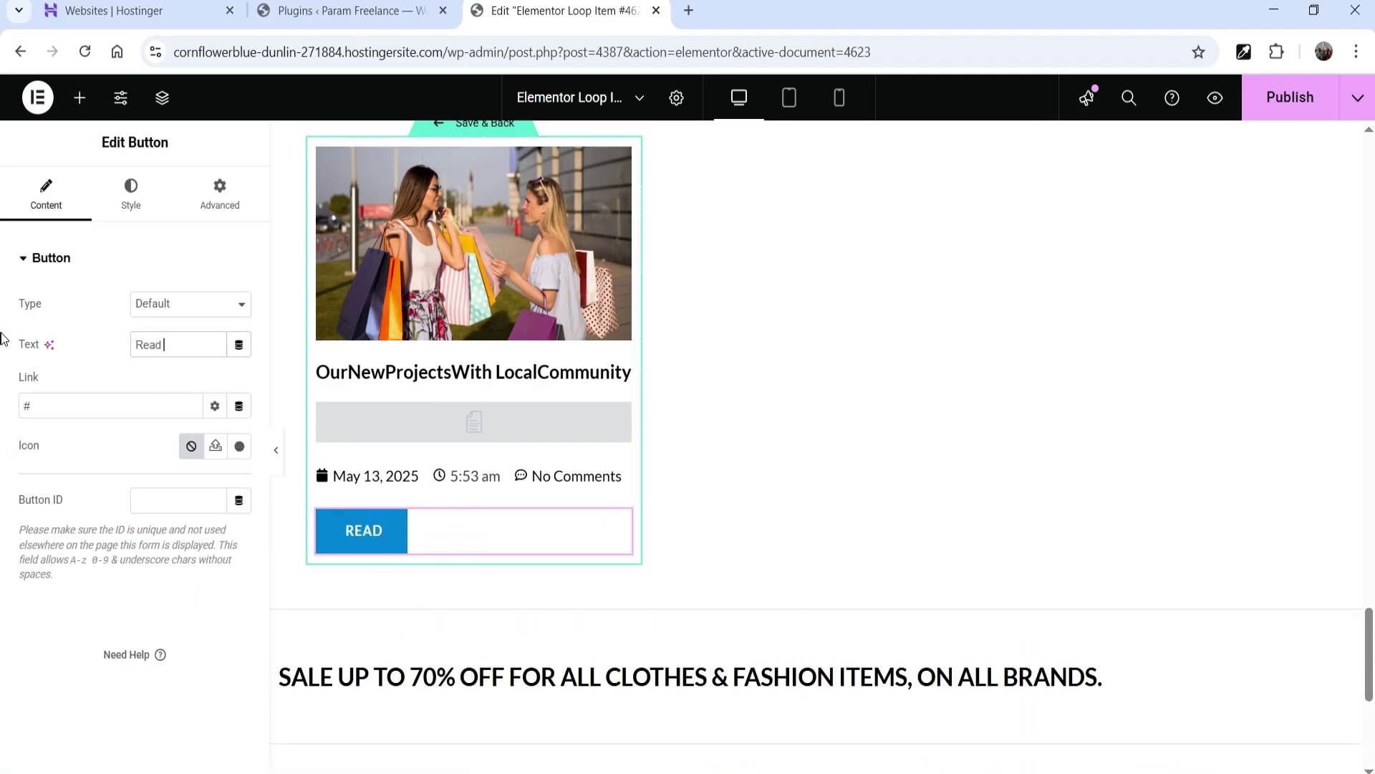
pyautogui.write(' More')
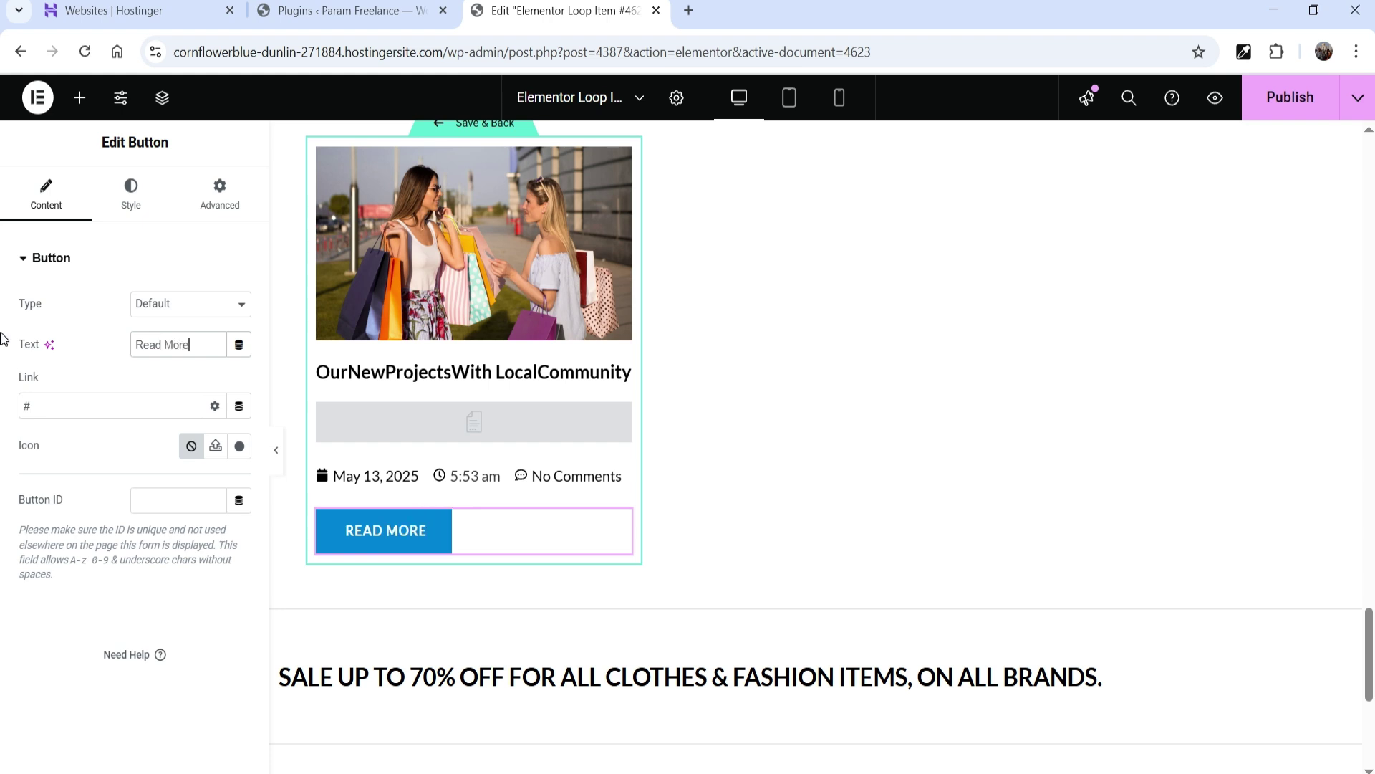
# Step: Replace the button's # link with the Post URL dynamic tag
pyautogui.click(40, 396)
pyautogui.press('BackSpace')
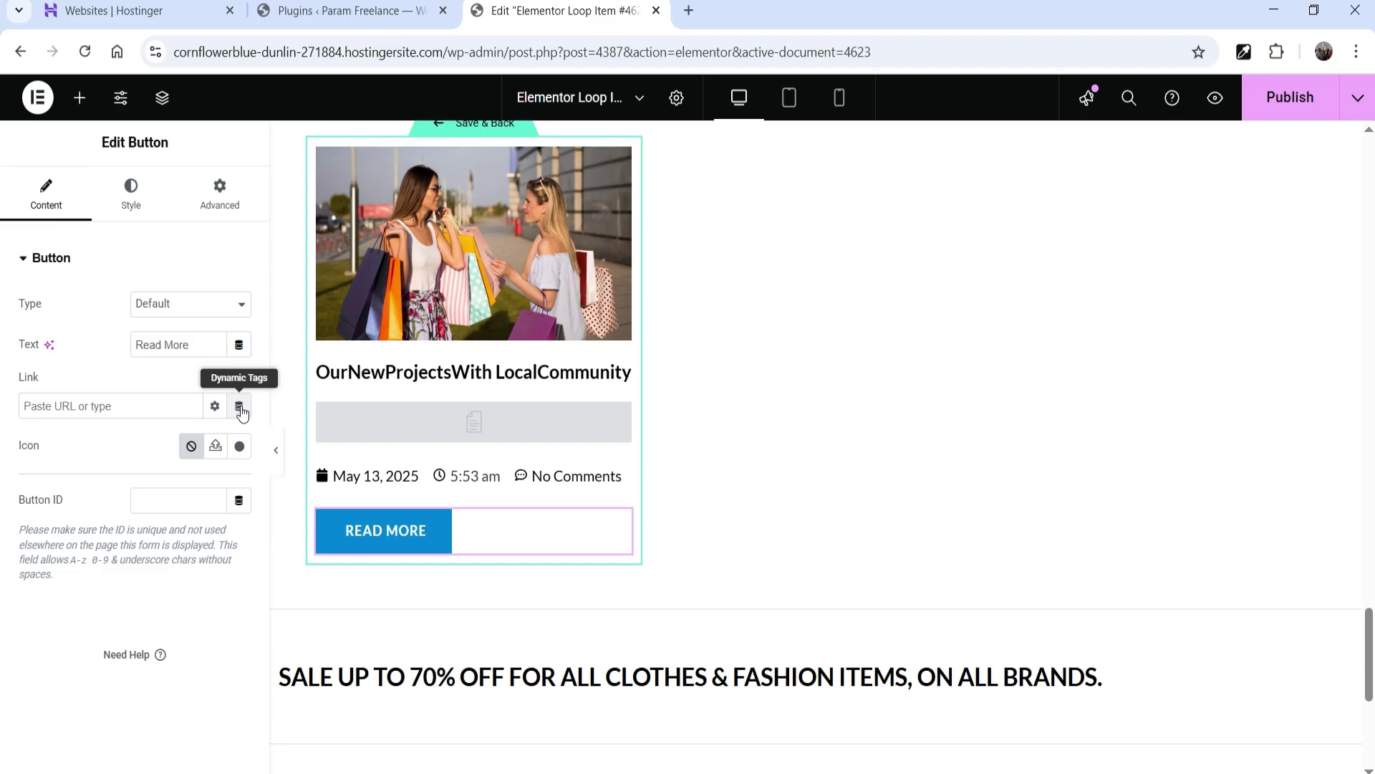
pyautogui.click(240, 409)
pyautogui.click(104, 488)
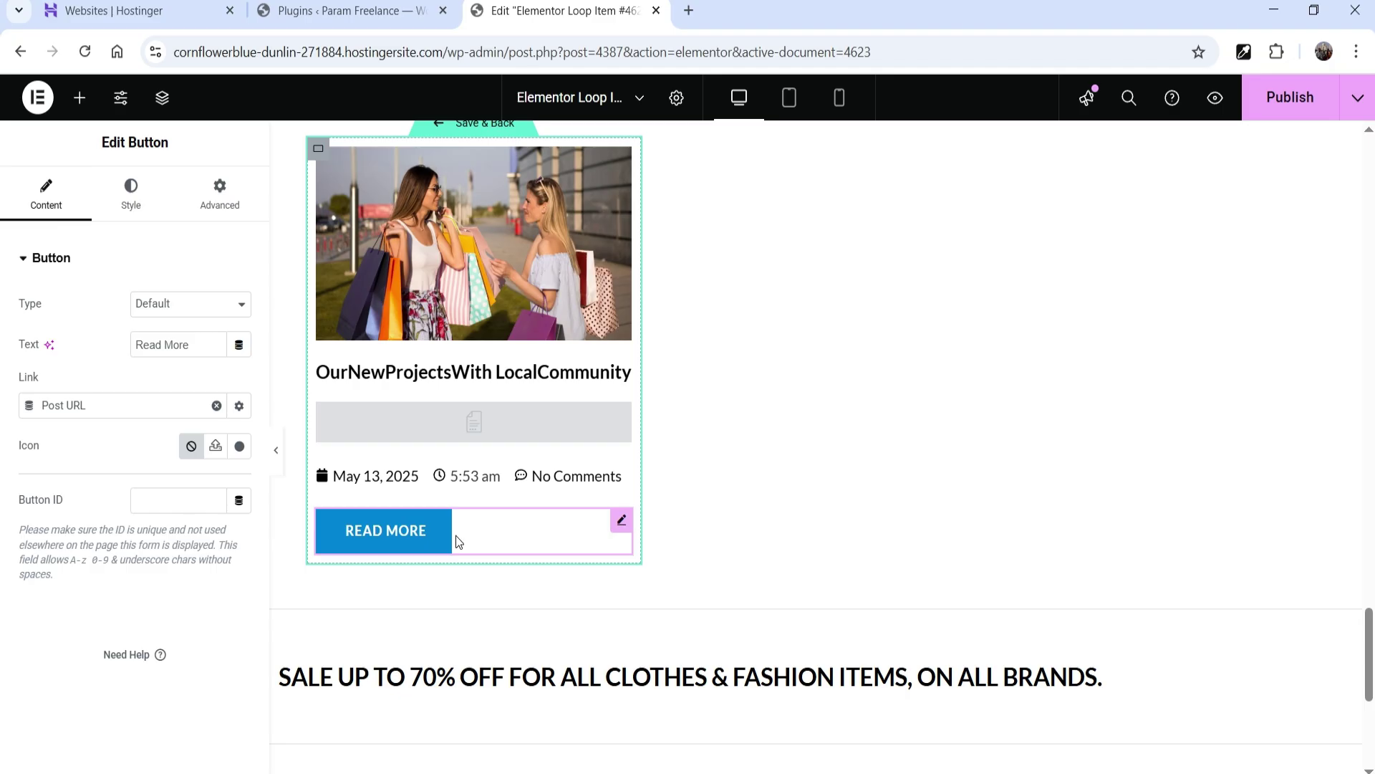
pyautogui.scroll(3, 712, 509)
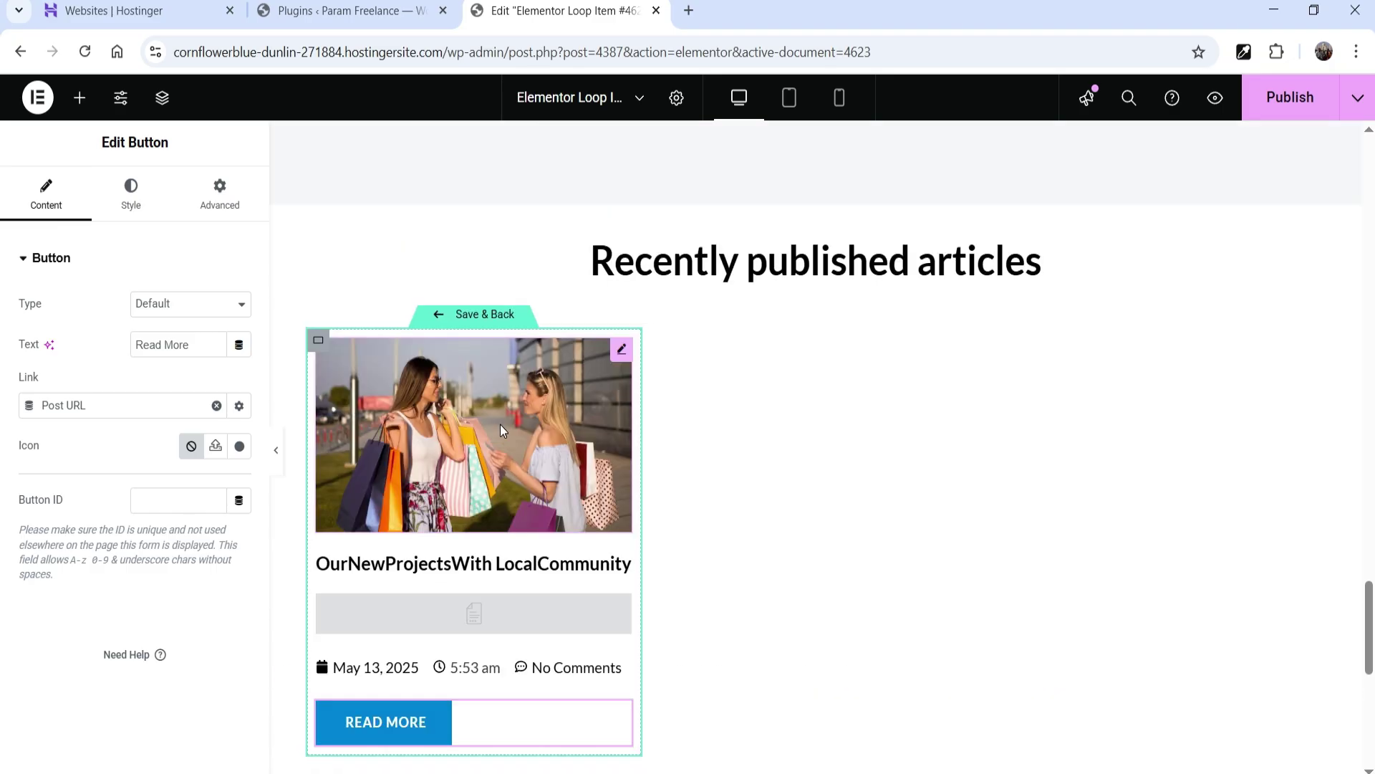
pyautogui.scroll(-4, 501, 429)
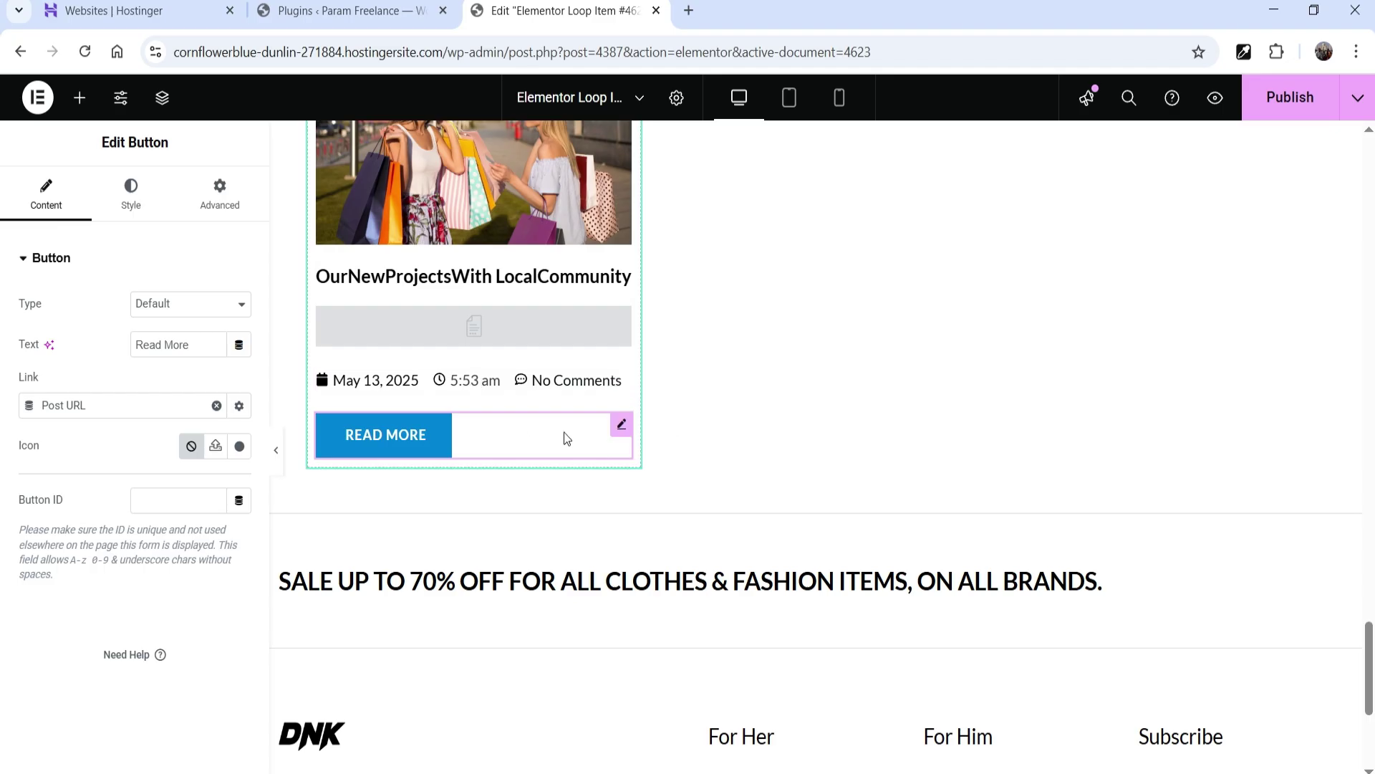
pyautogui.click(138, 192)
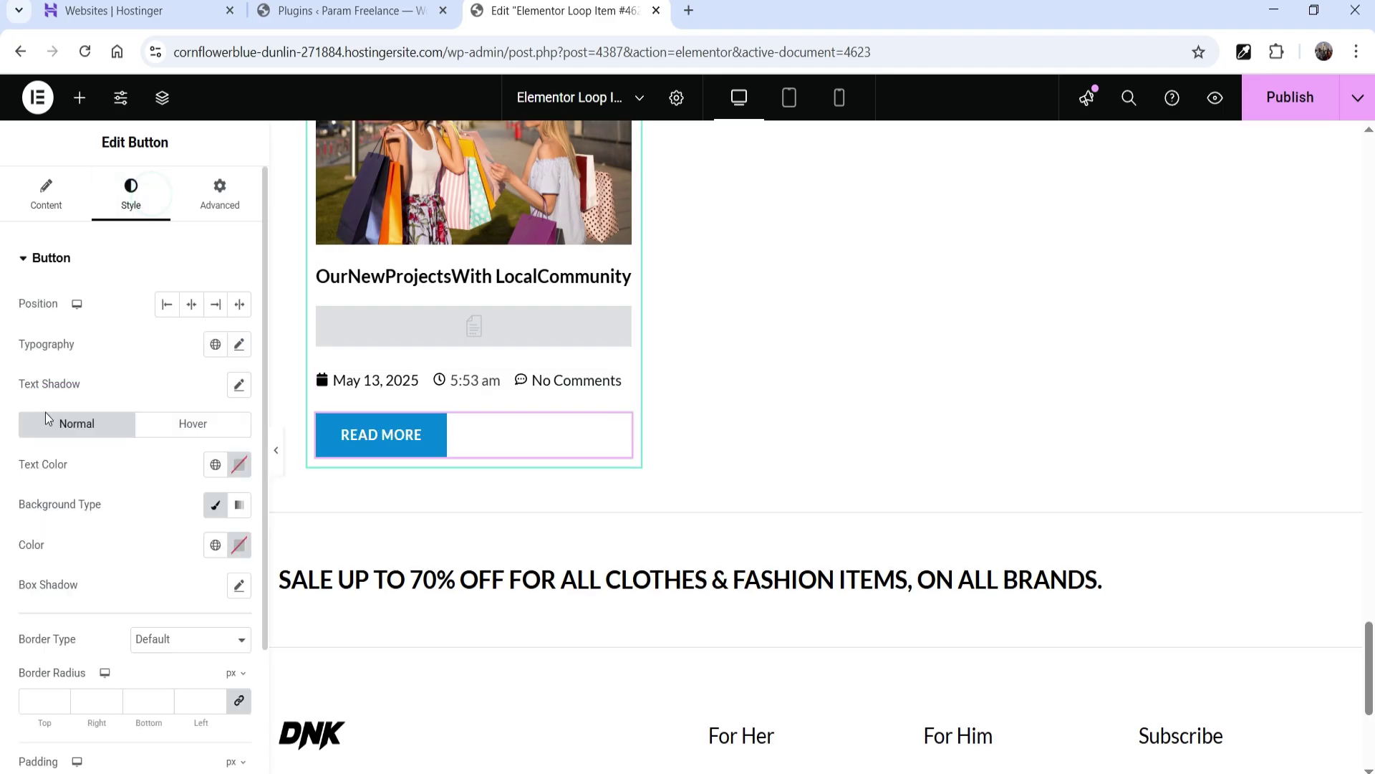
# Step: Stretch the Read More button with a Theme Headings background and Theme Alternate Brand on hover
pyautogui.click(239, 304)
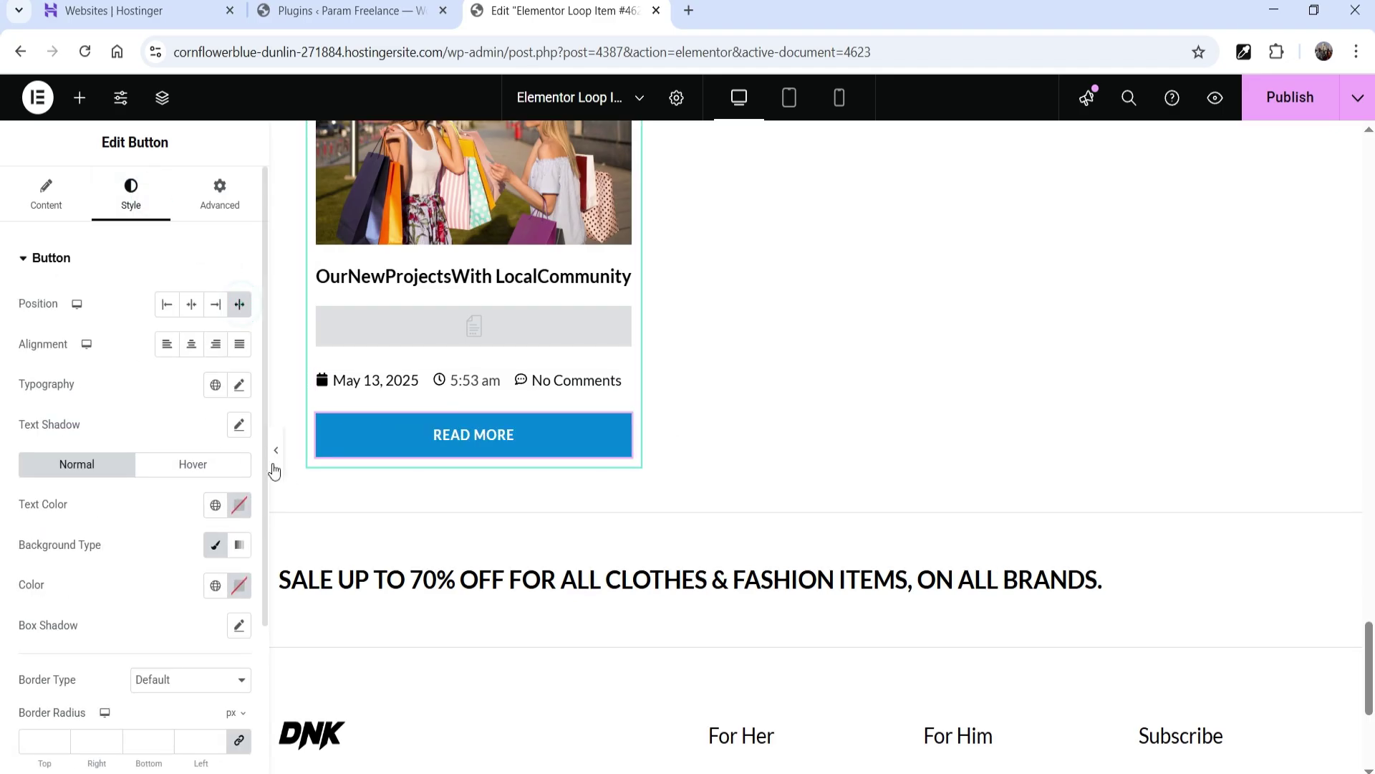
pyautogui.scroll(-3, 170, 437)
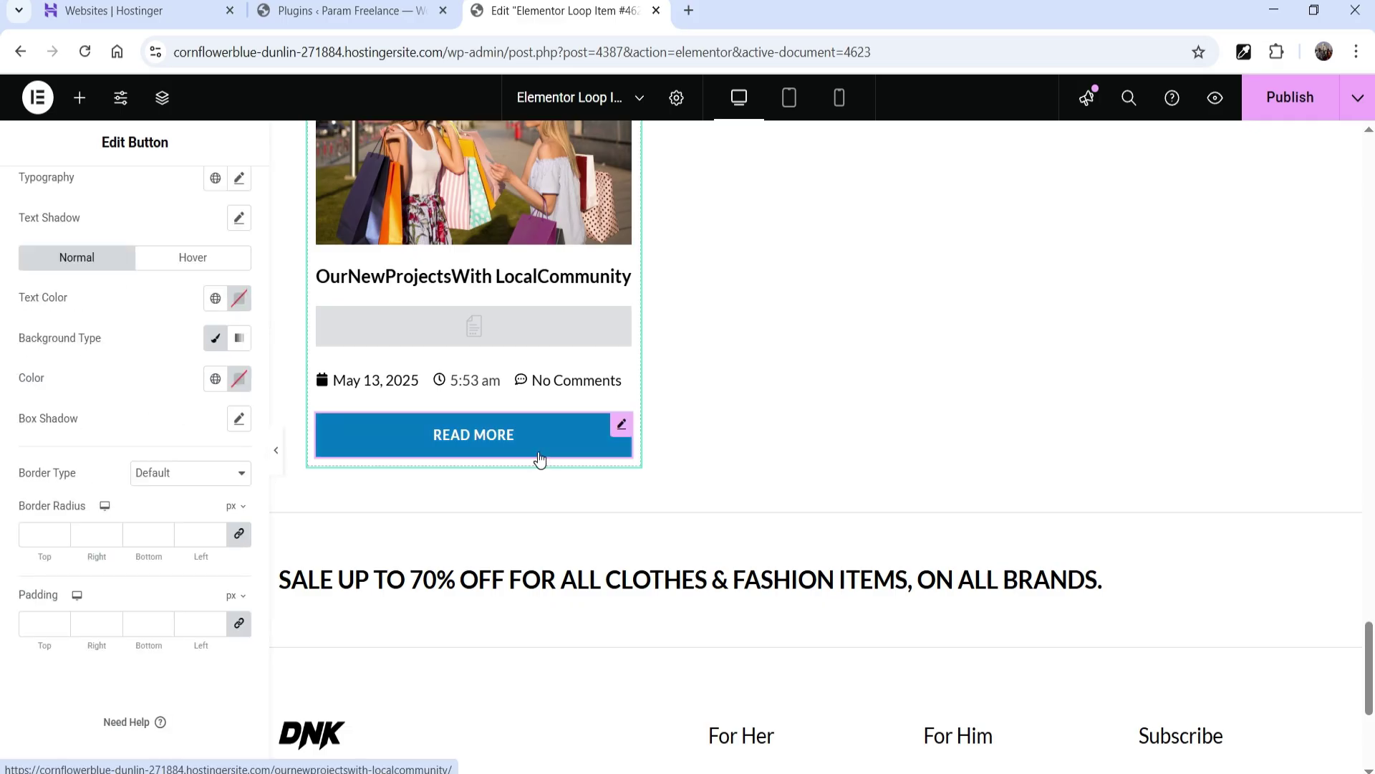
pyautogui.click(215, 378)
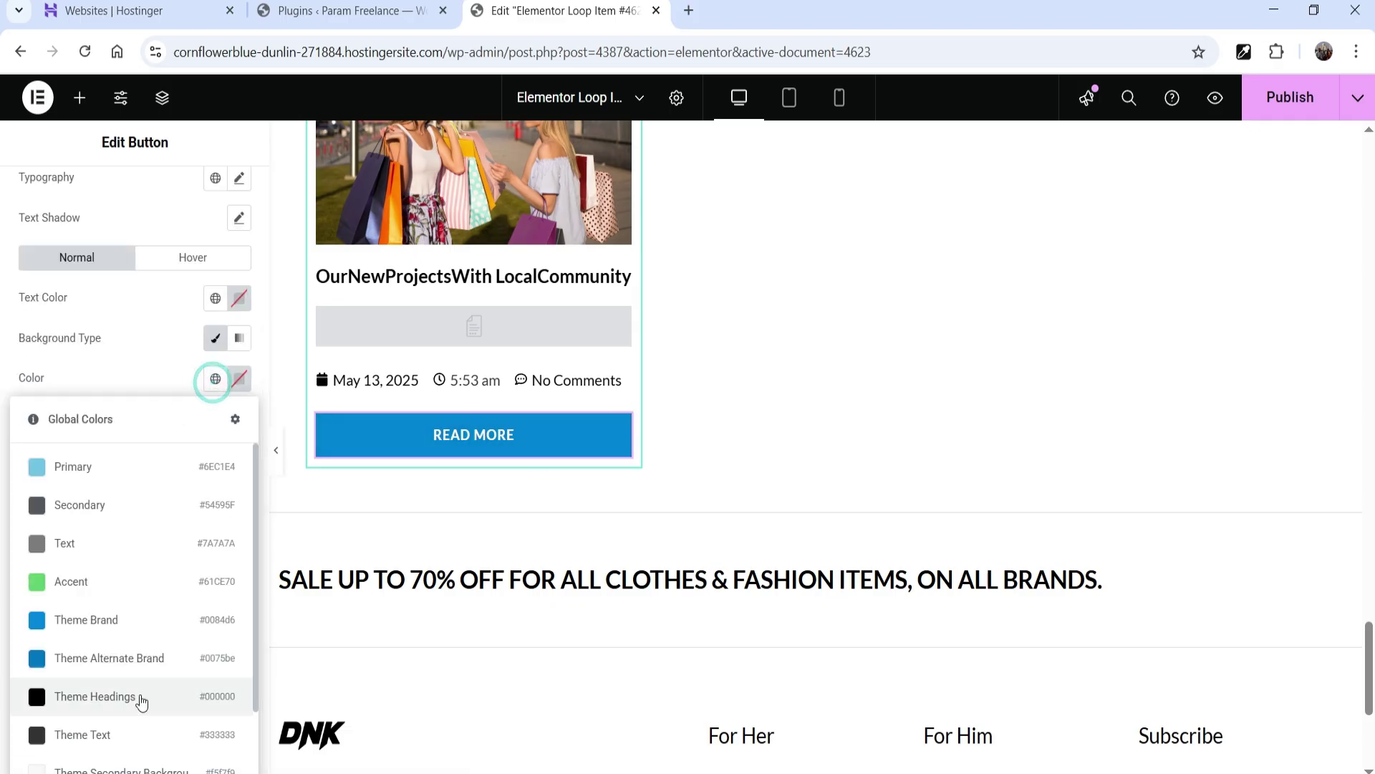
pyautogui.scroll(-2, 157, 644)
pyautogui.click(94, 534)
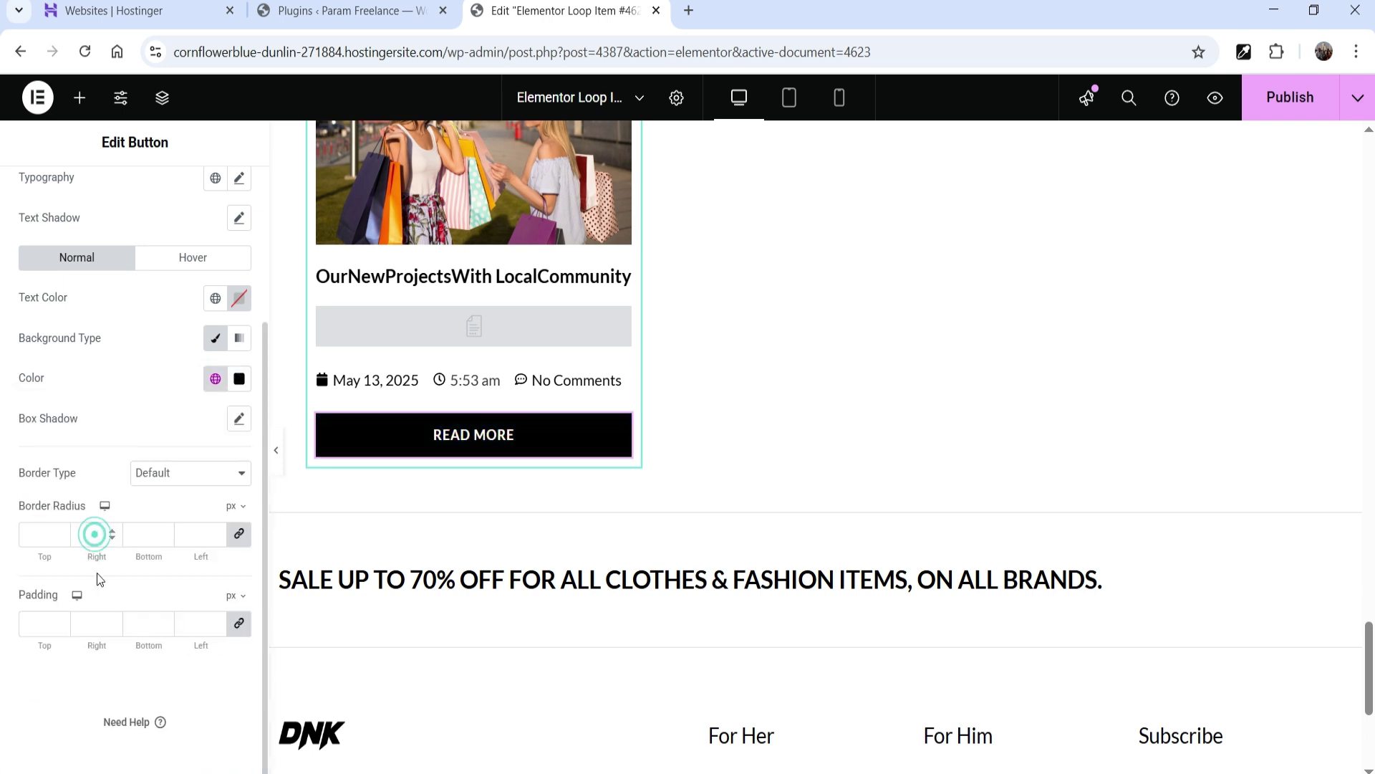
pyautogui.click(188, 255)
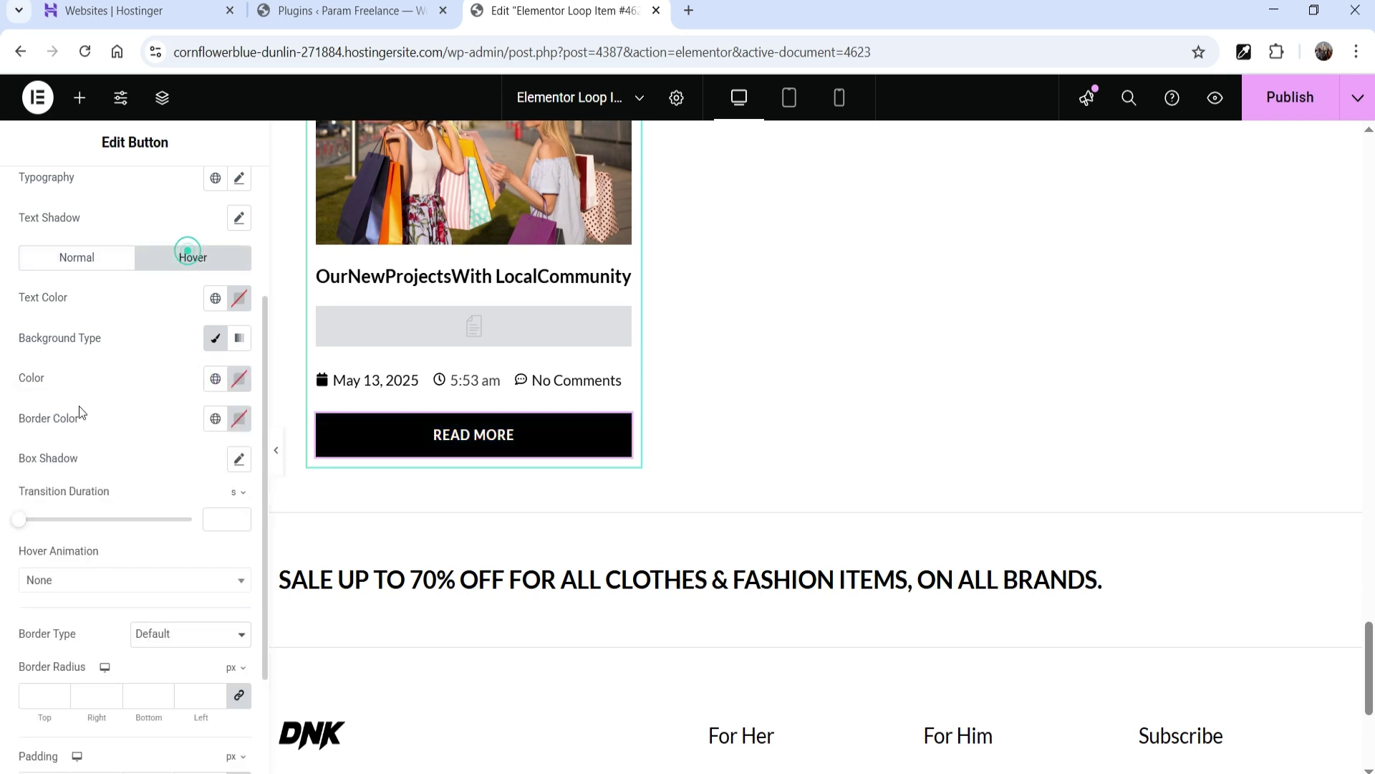
pyautogui.click(212, 377)
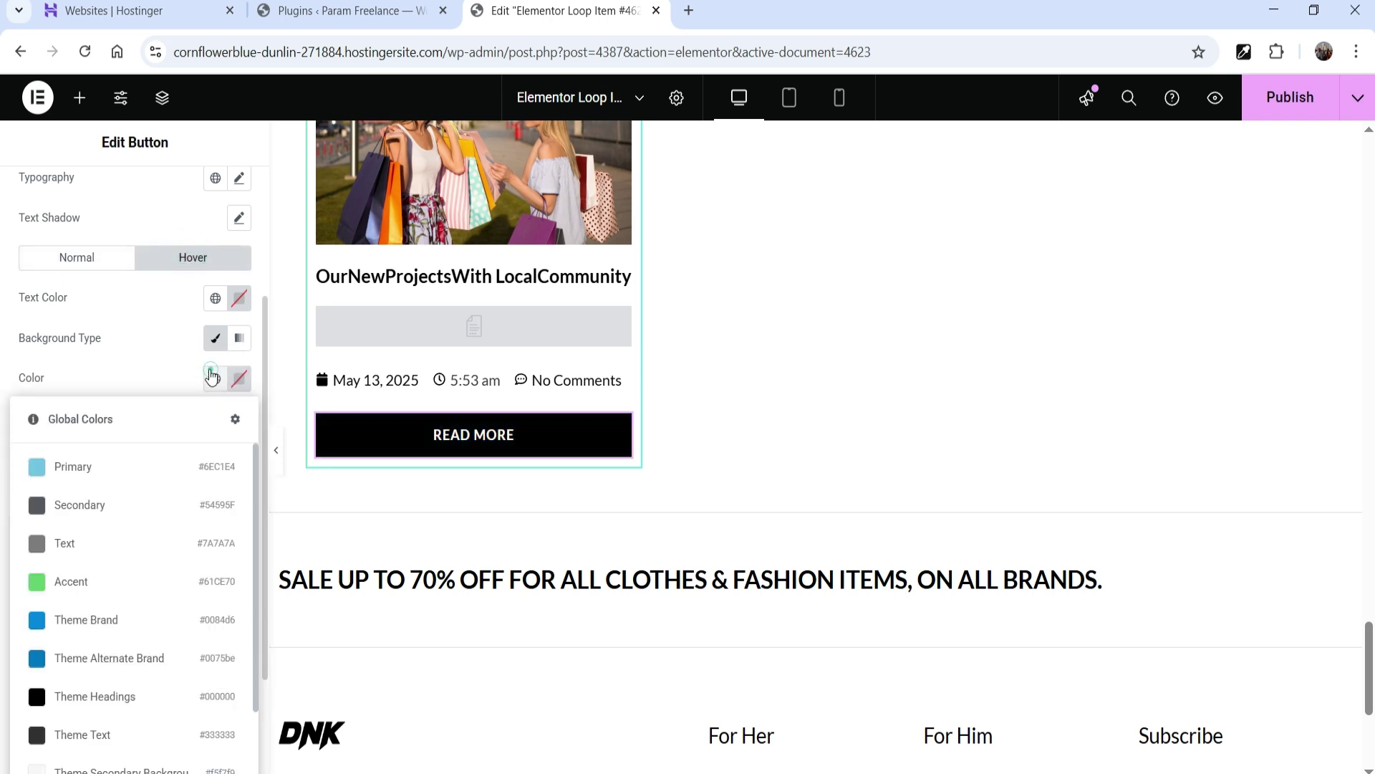
pyautogui.click(84, 663)
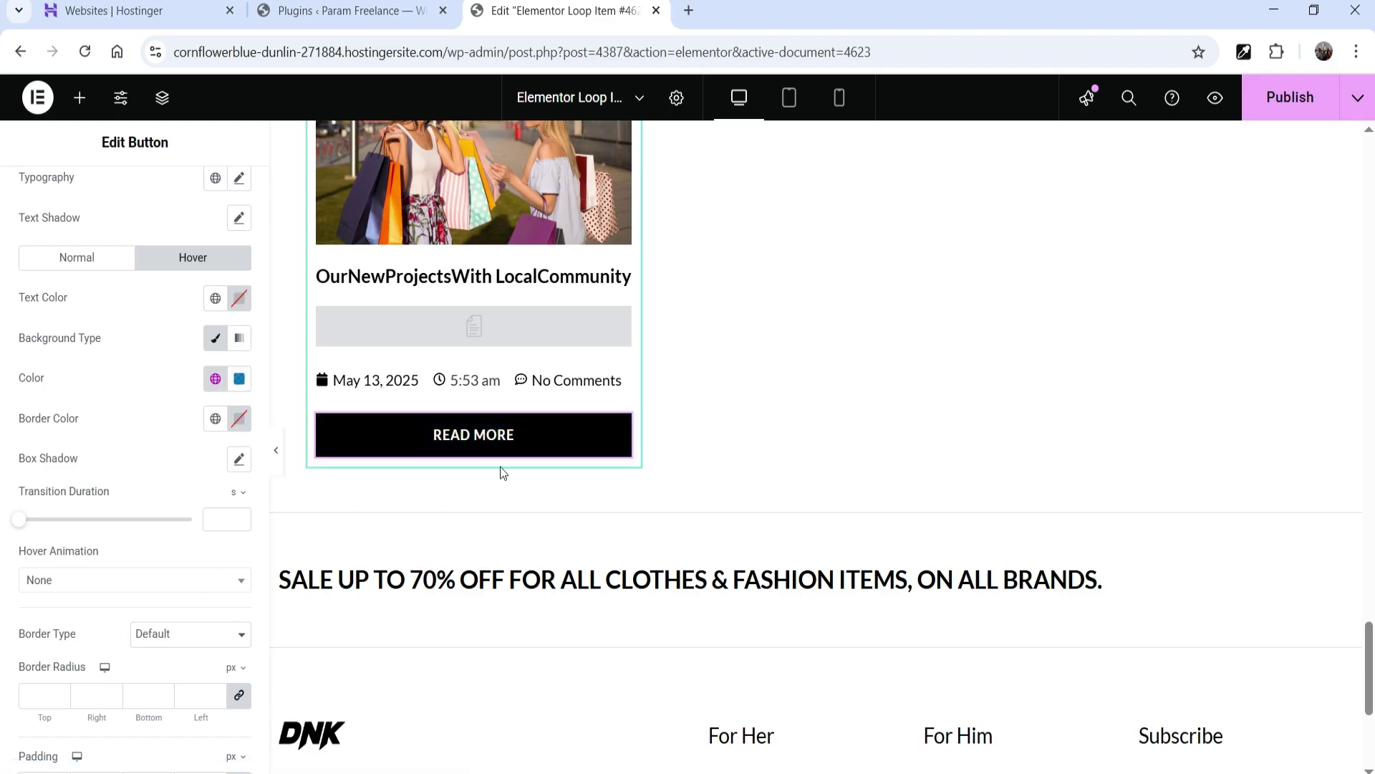
pyautogui.click(406, 281)
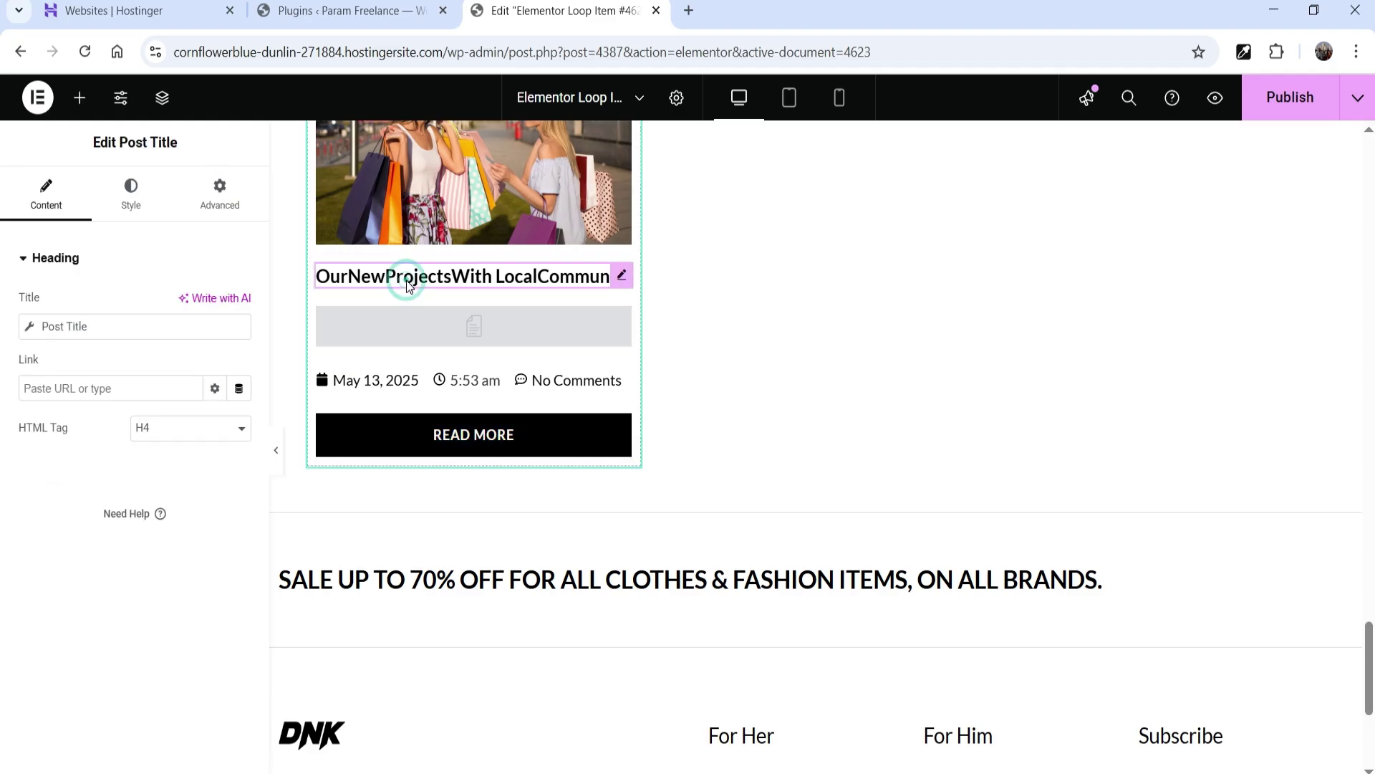
# Step: Style the post title at 18 px font size, centred, in a blue global colour
pyautogui.click(131, 192)
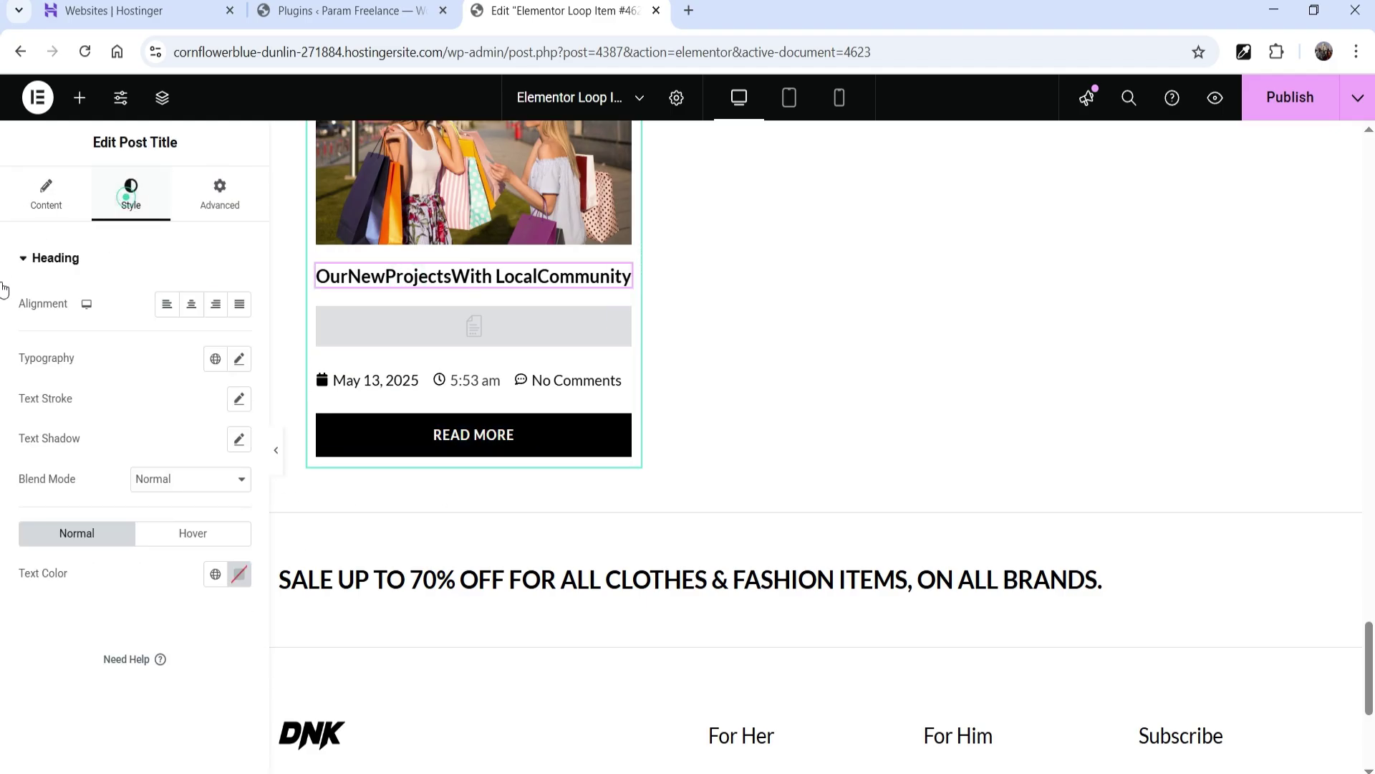
pyautogui.click(237, 362)
pyautogui.click(198, 510)
pyautogui.write('18')
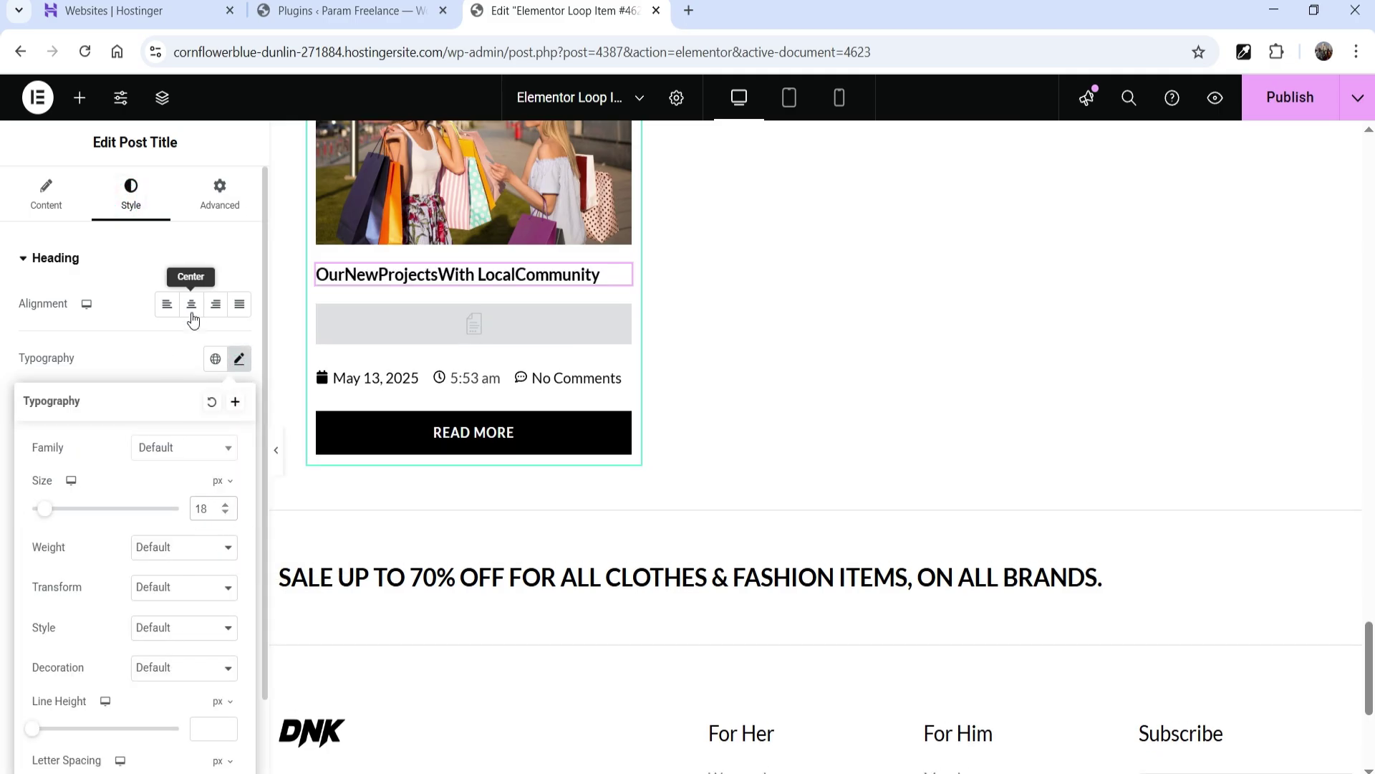
pyautogui.click(192, 305)
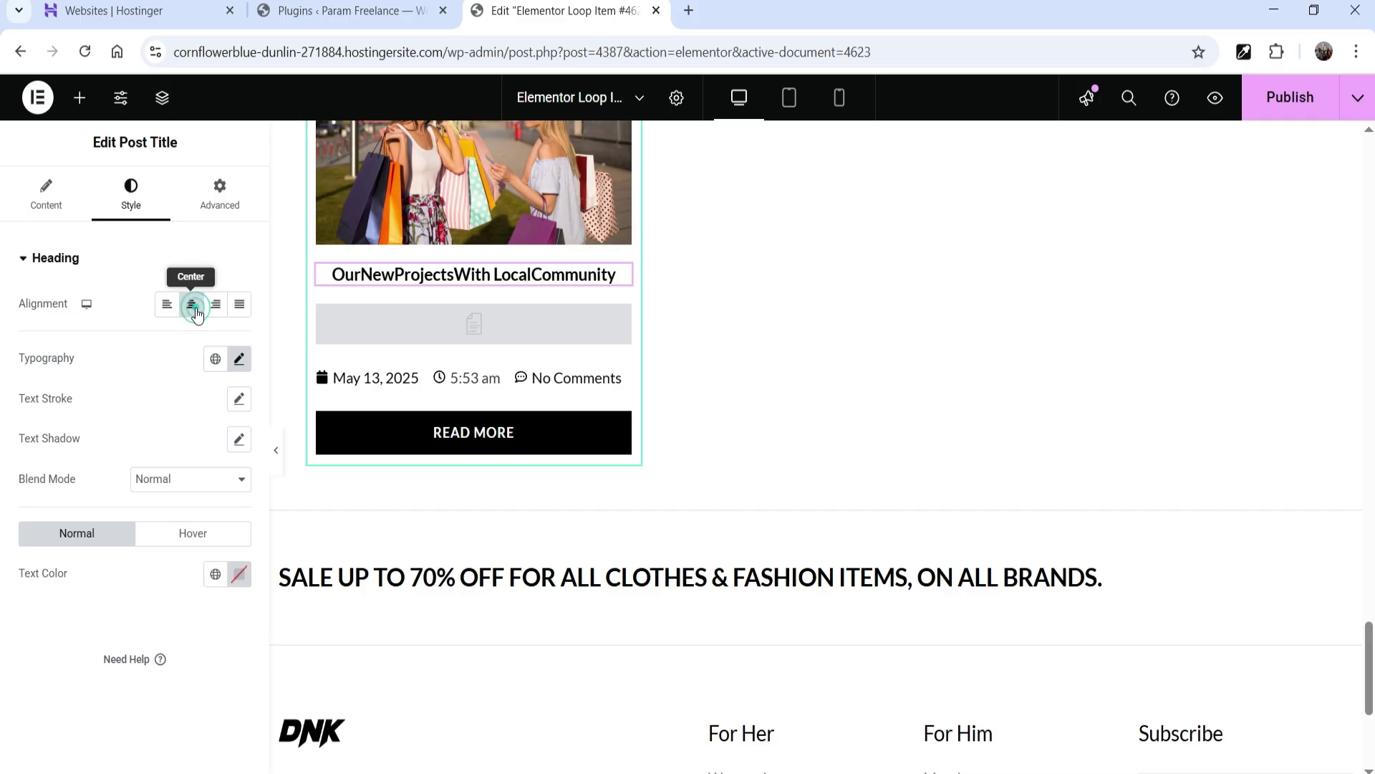
pyautogui.click(215, 574)
pyautogui.click(80, 394)
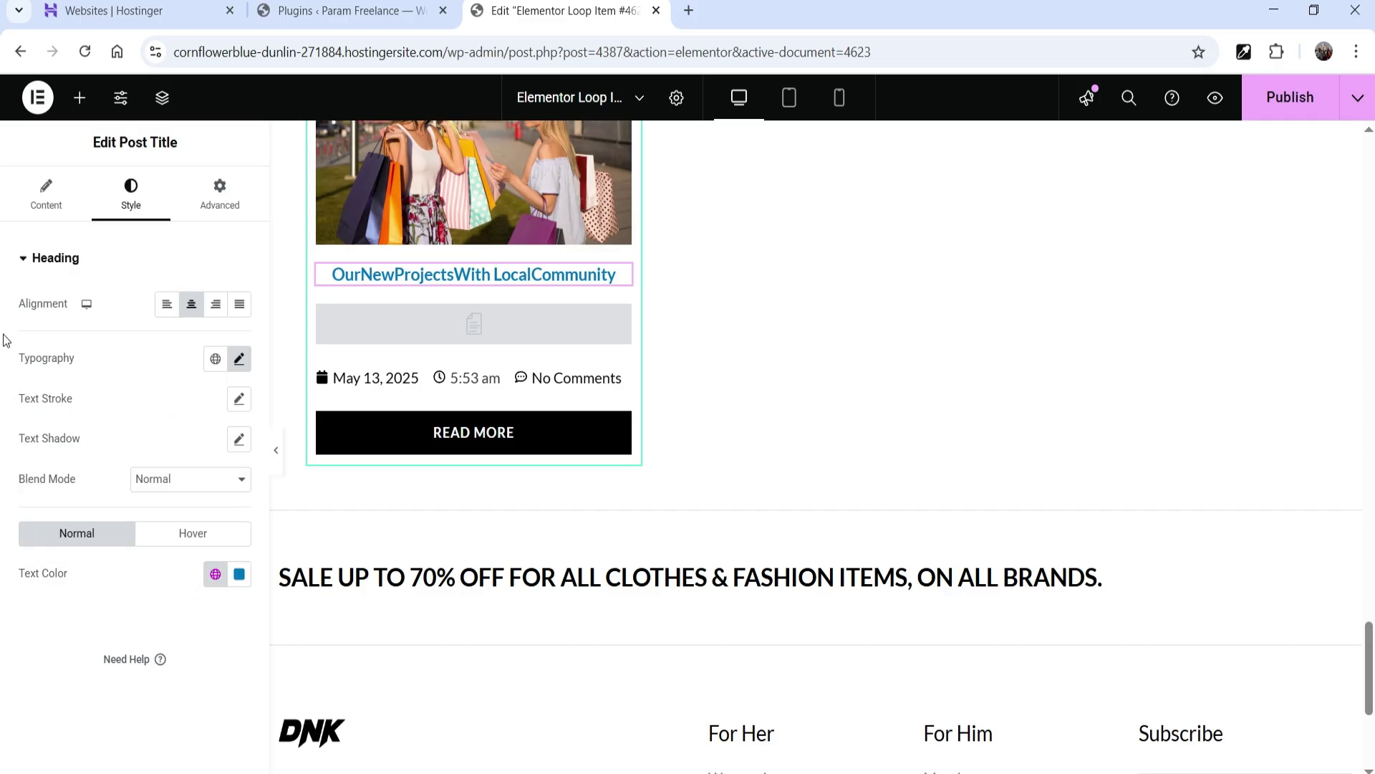
# Step: Save the loop template and return to the Home page carousel
pyautogui.scroll(3, 787, 423)
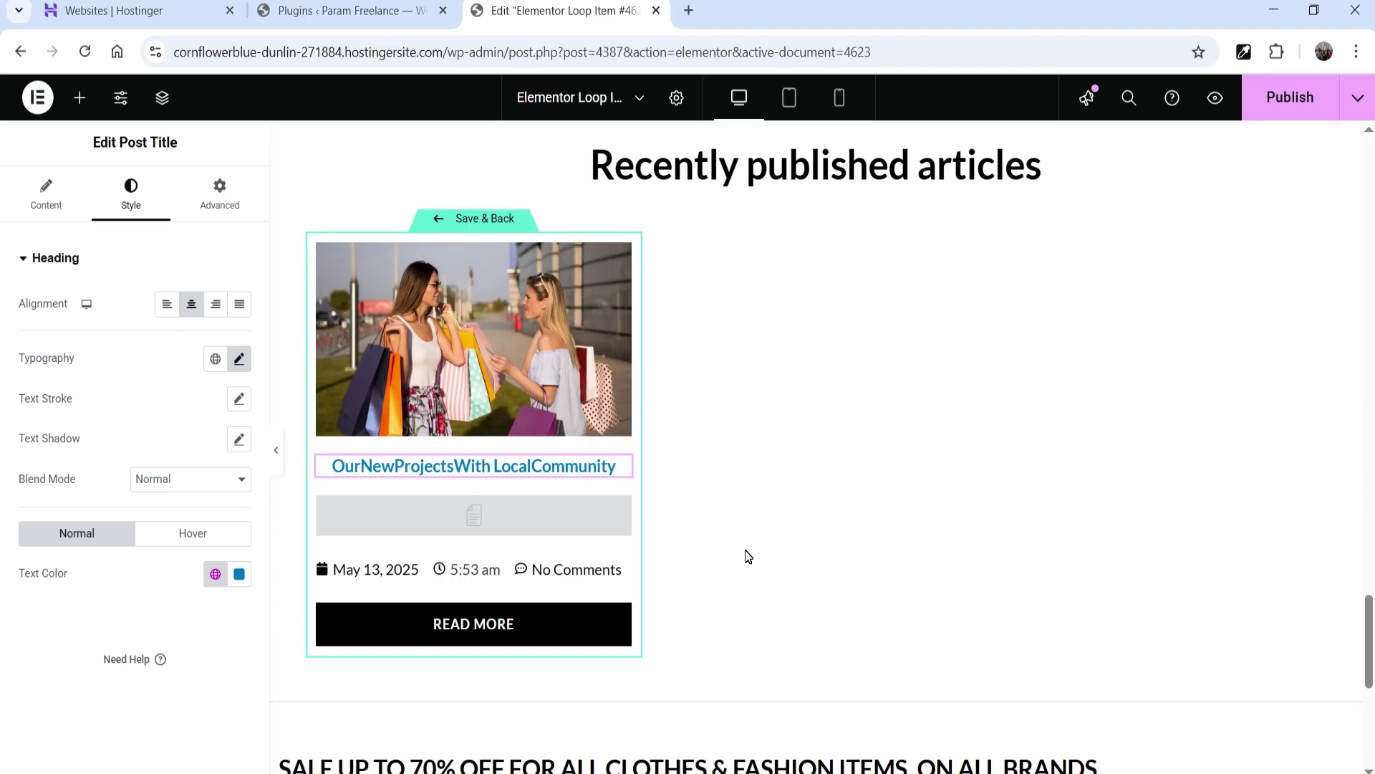
pyautogui.click(471, 216)
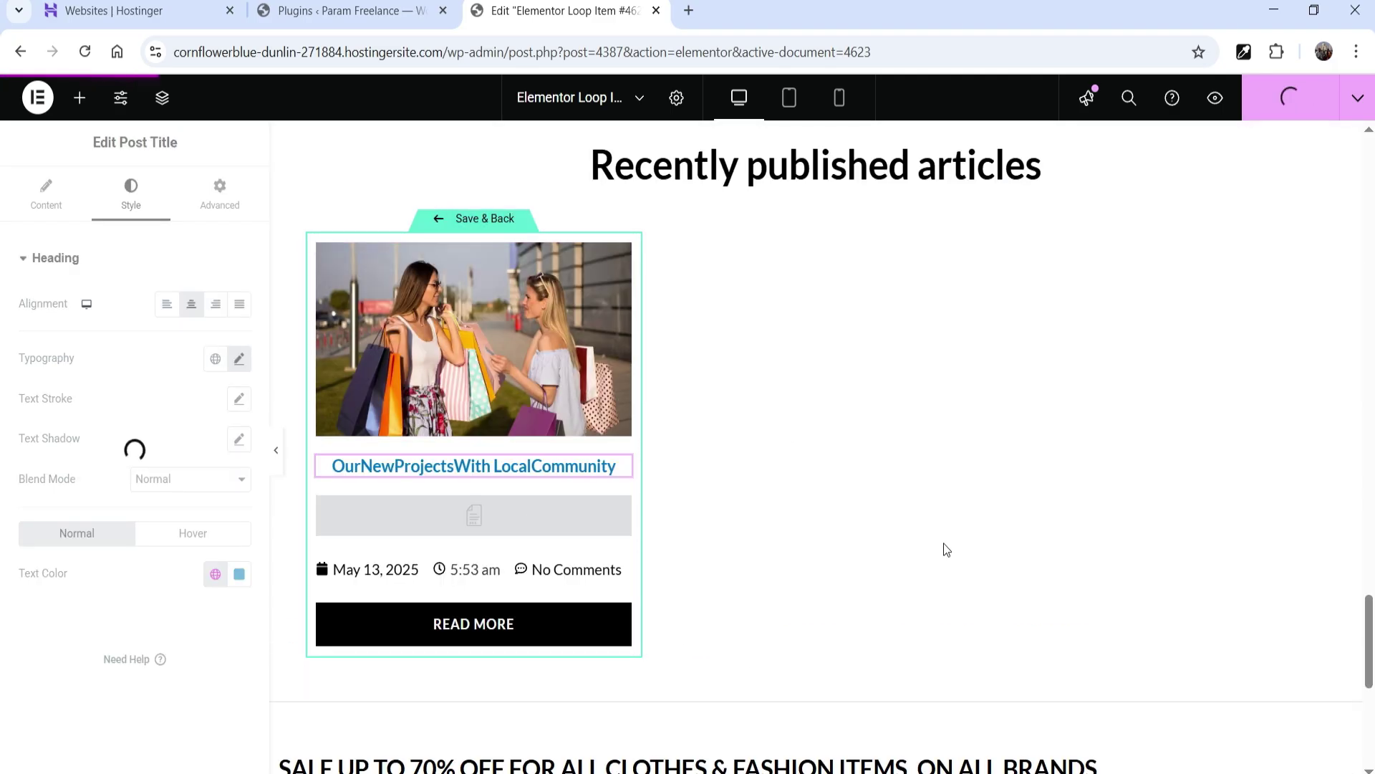
pyautogui.scroll(-5, 944, 543)
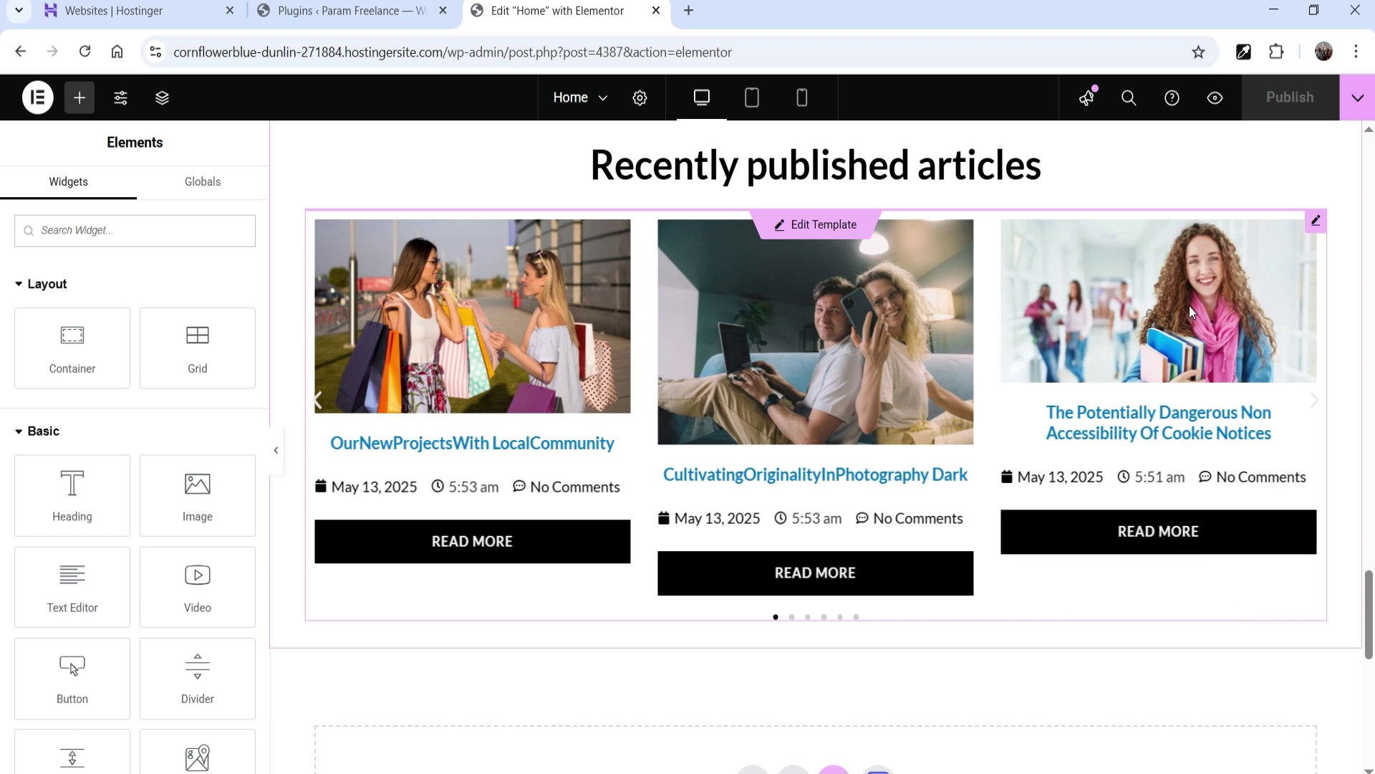
# Step: Open the loop item template via the carousel's Edit Template tab
pyautogui.click(821, 224)
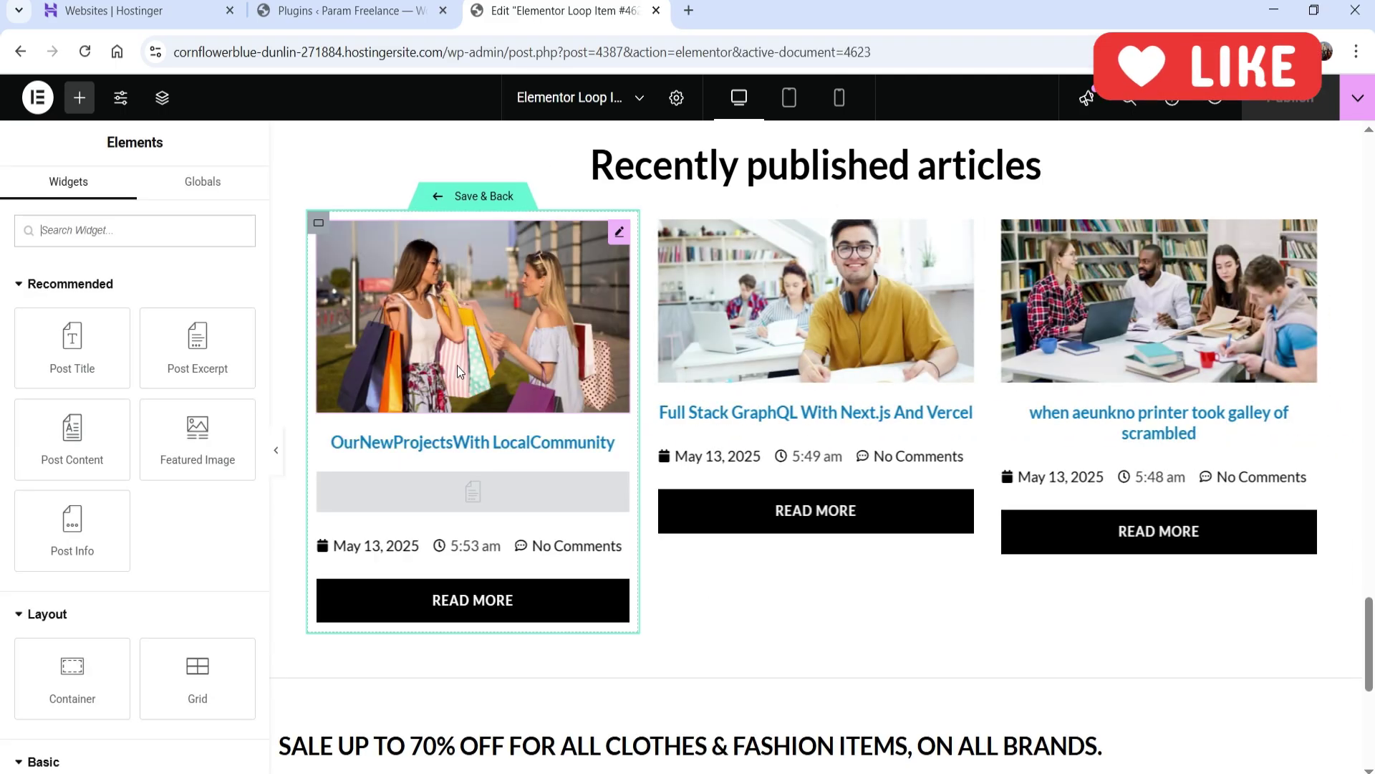
# Step: Rename the loop template 'Post Slider' in its settings
pyautogui.click(675, 101)
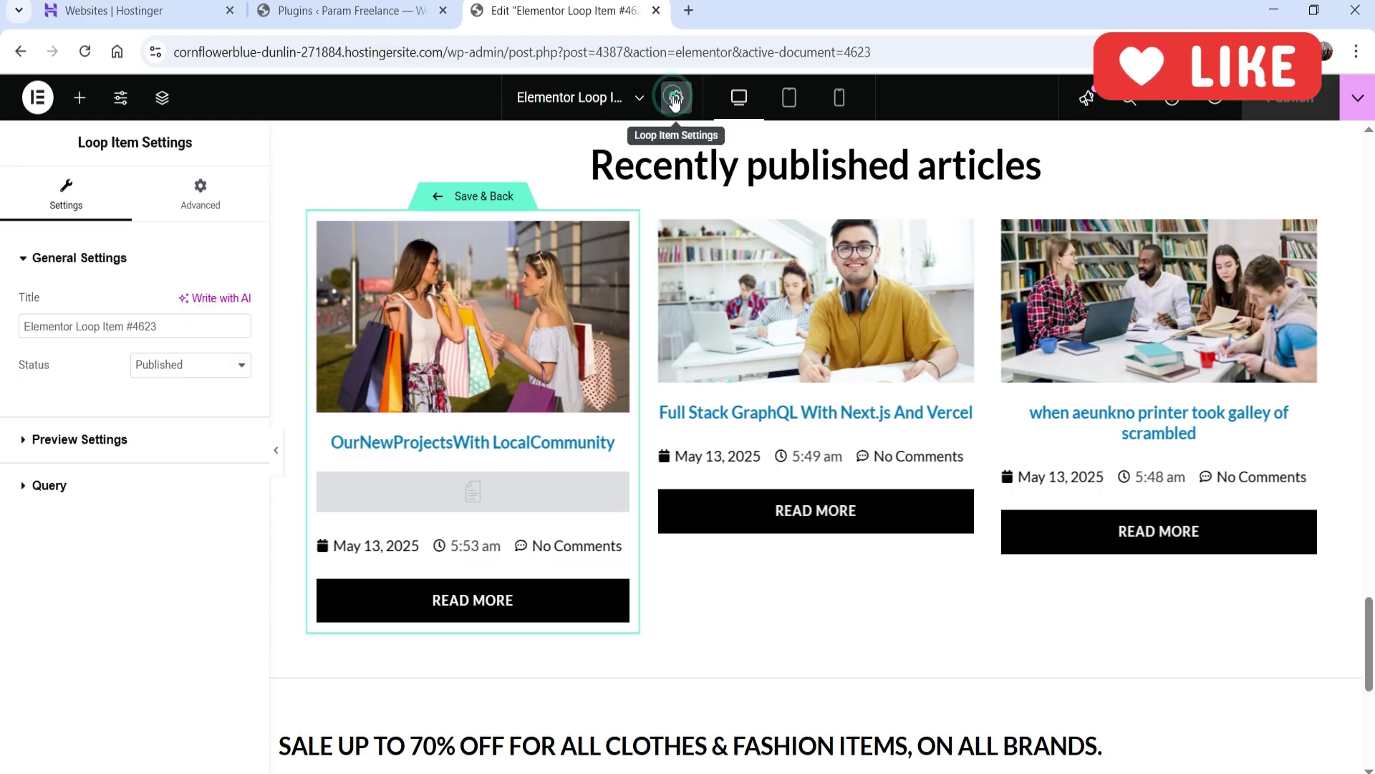
pyautogui.tripleClick(83, 327)
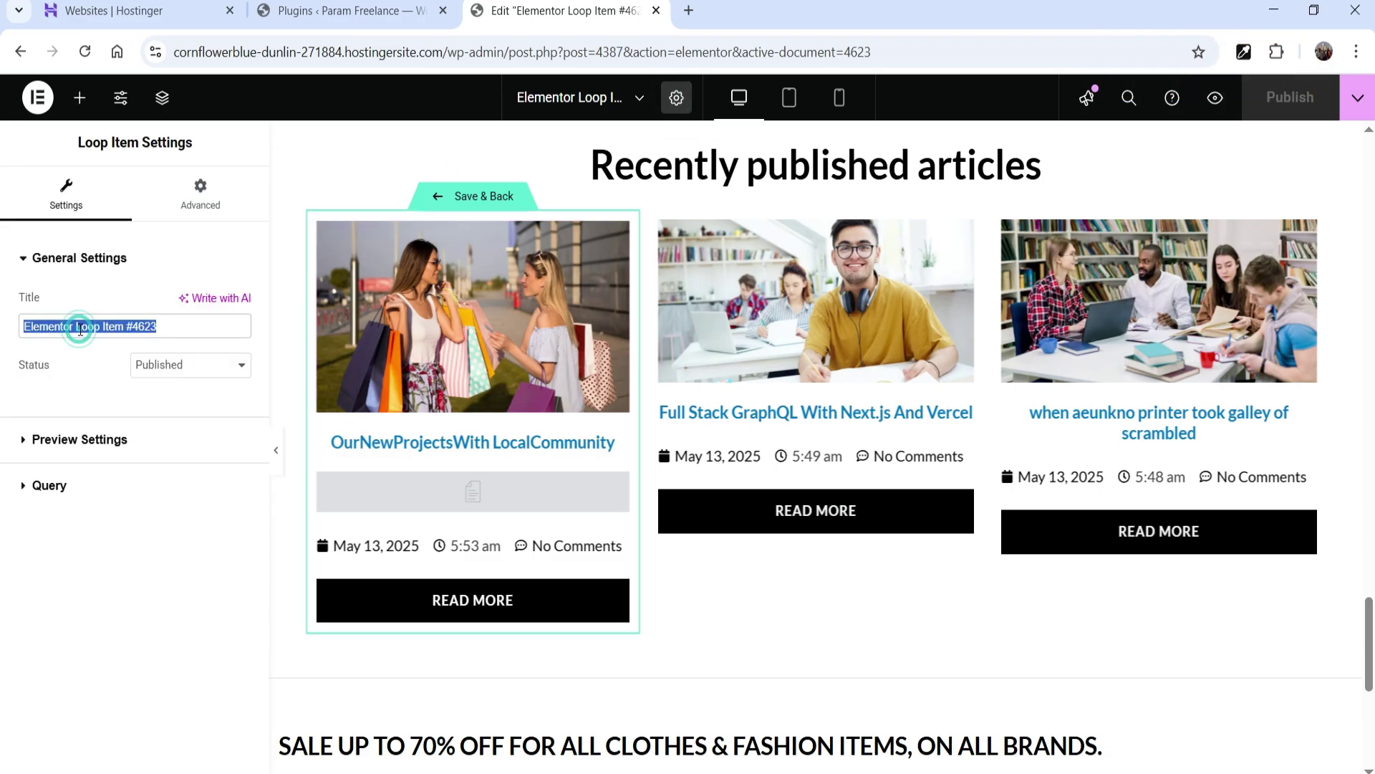
pyautogui.write('POst Slider')
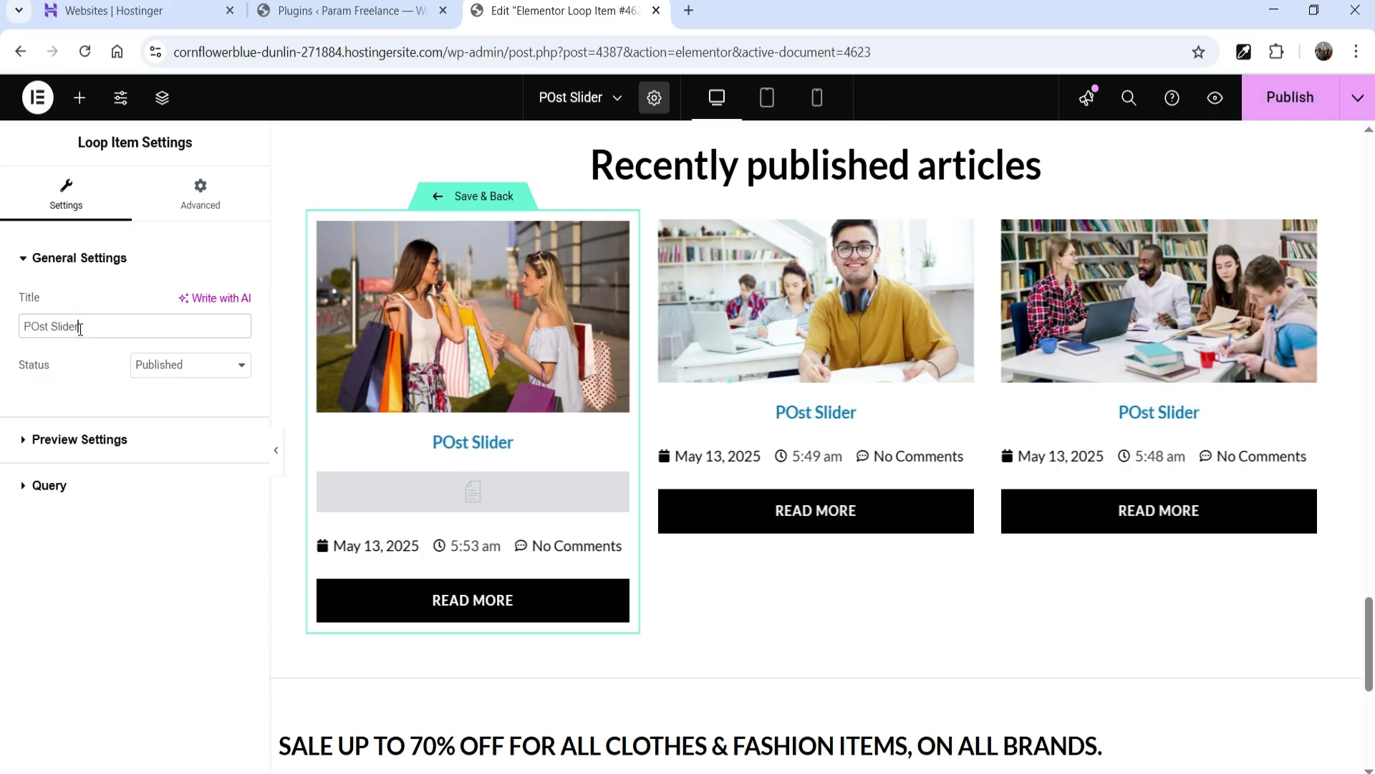
pyautogui.doubleClick(36, 327)
pyautogui.write('Post')
pyautogui.click(103, 366)
# Step: Give the featured image a custom 600 × 400 resolution
pyautogui.click(505, 256)
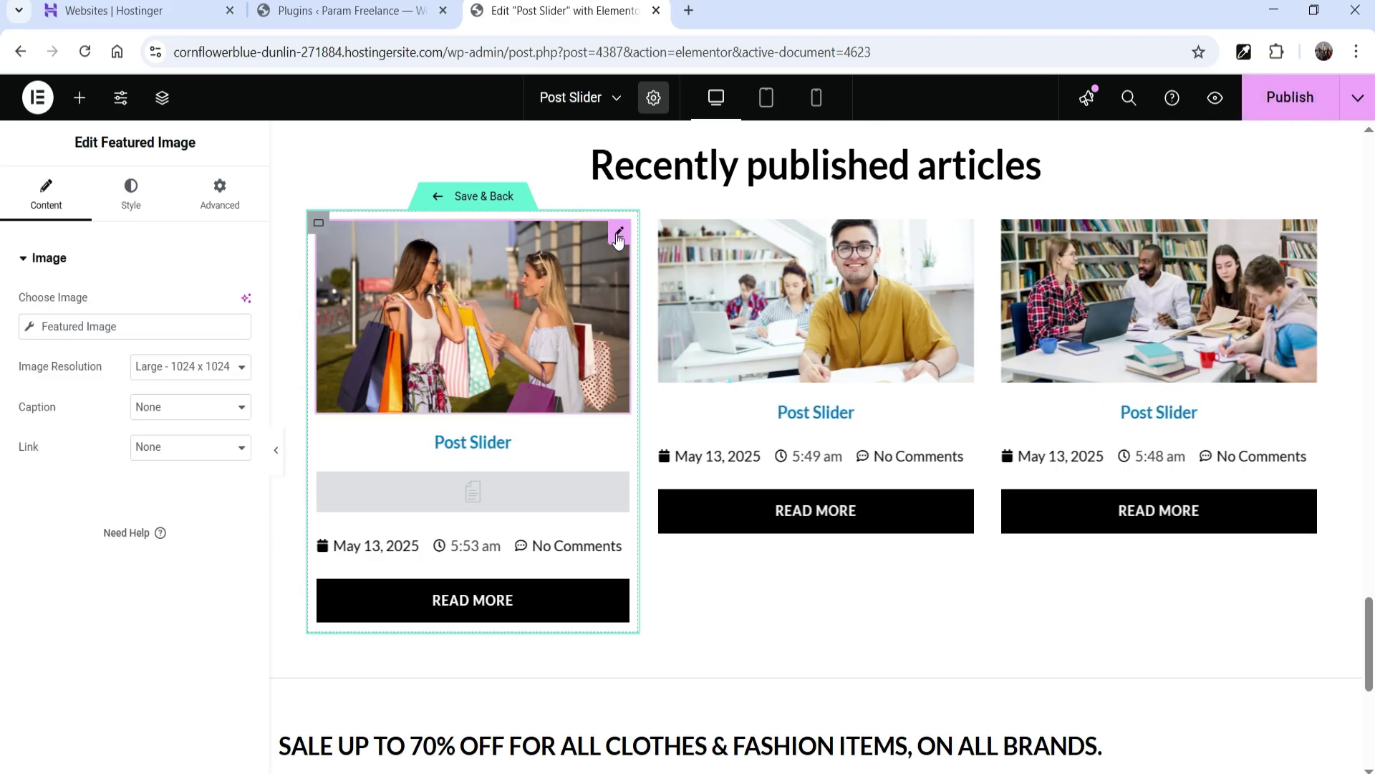
pyautogui.click(208, 367)
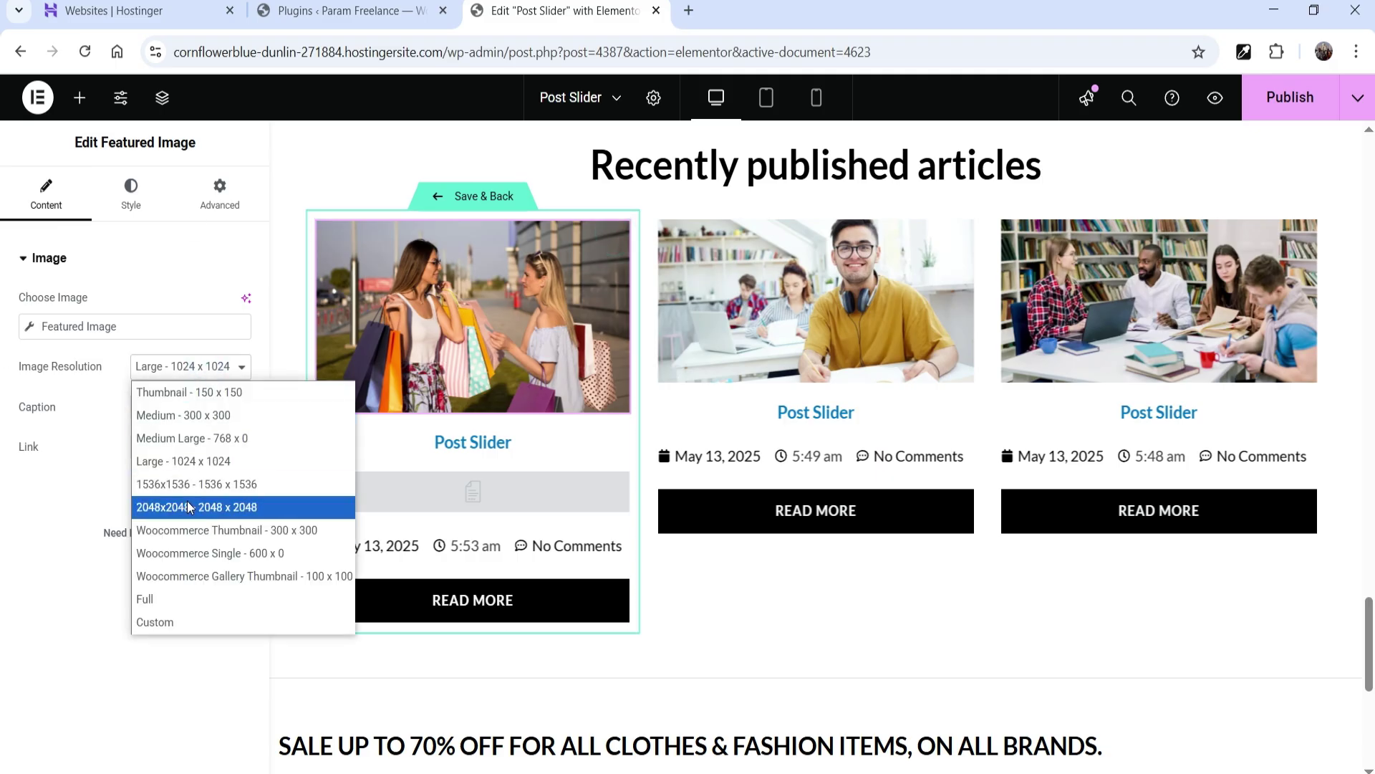
pyautogui.click(165, 622)
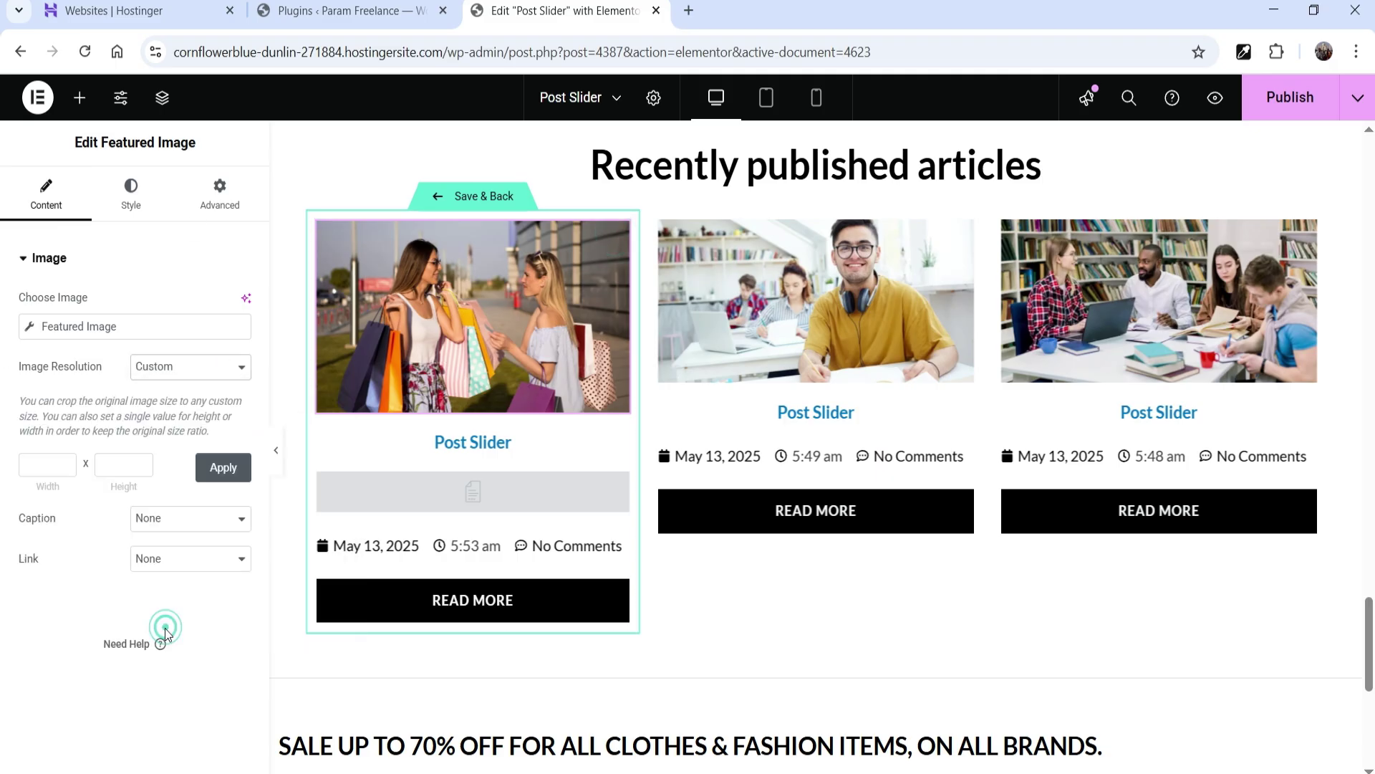
pyautogui.click(47, 468)
pyautogui.write('600')
pyautogui.click(118, 465)
pyautogui.write('400')
pyautogui.click(222, 470)
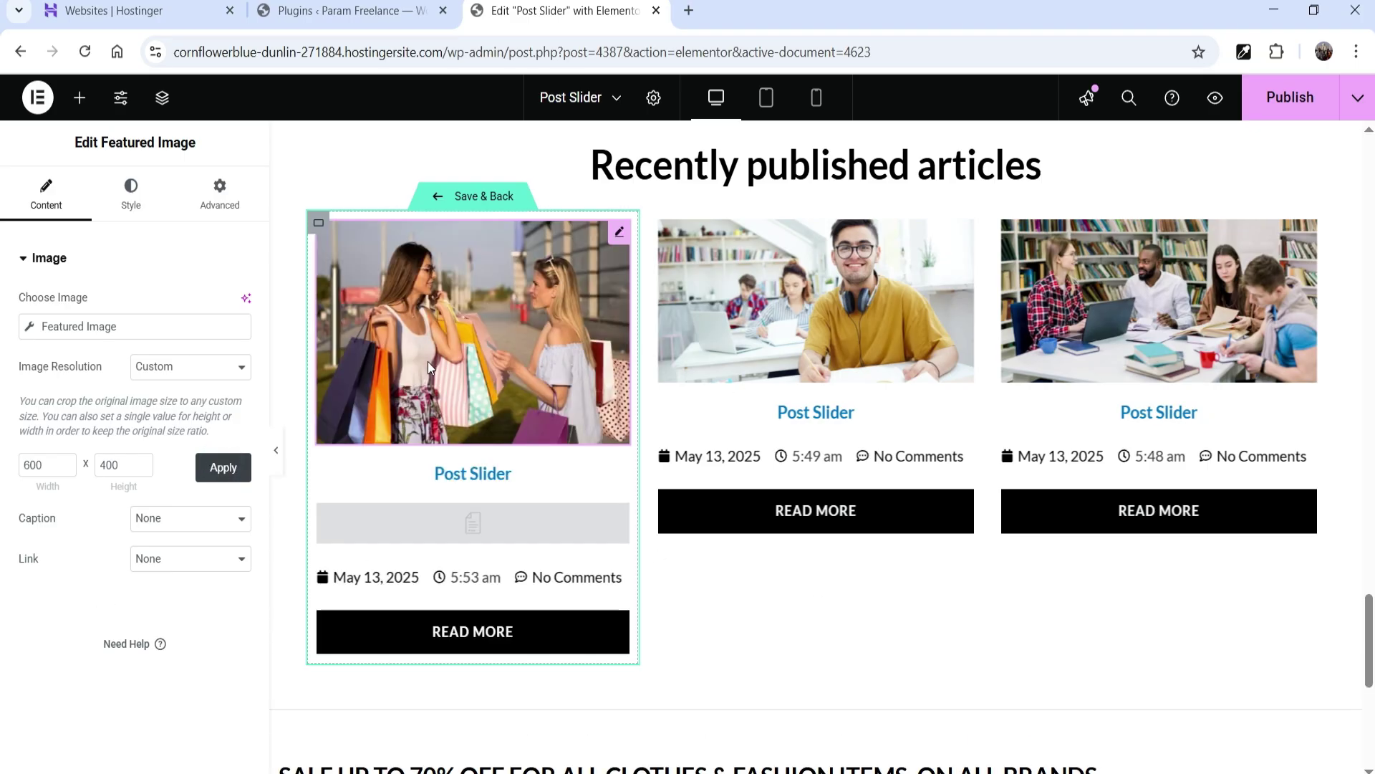
# Step: Link the featured image to a custom URL using the Post URL dynamic tag
pyautogui.click(175, 559)
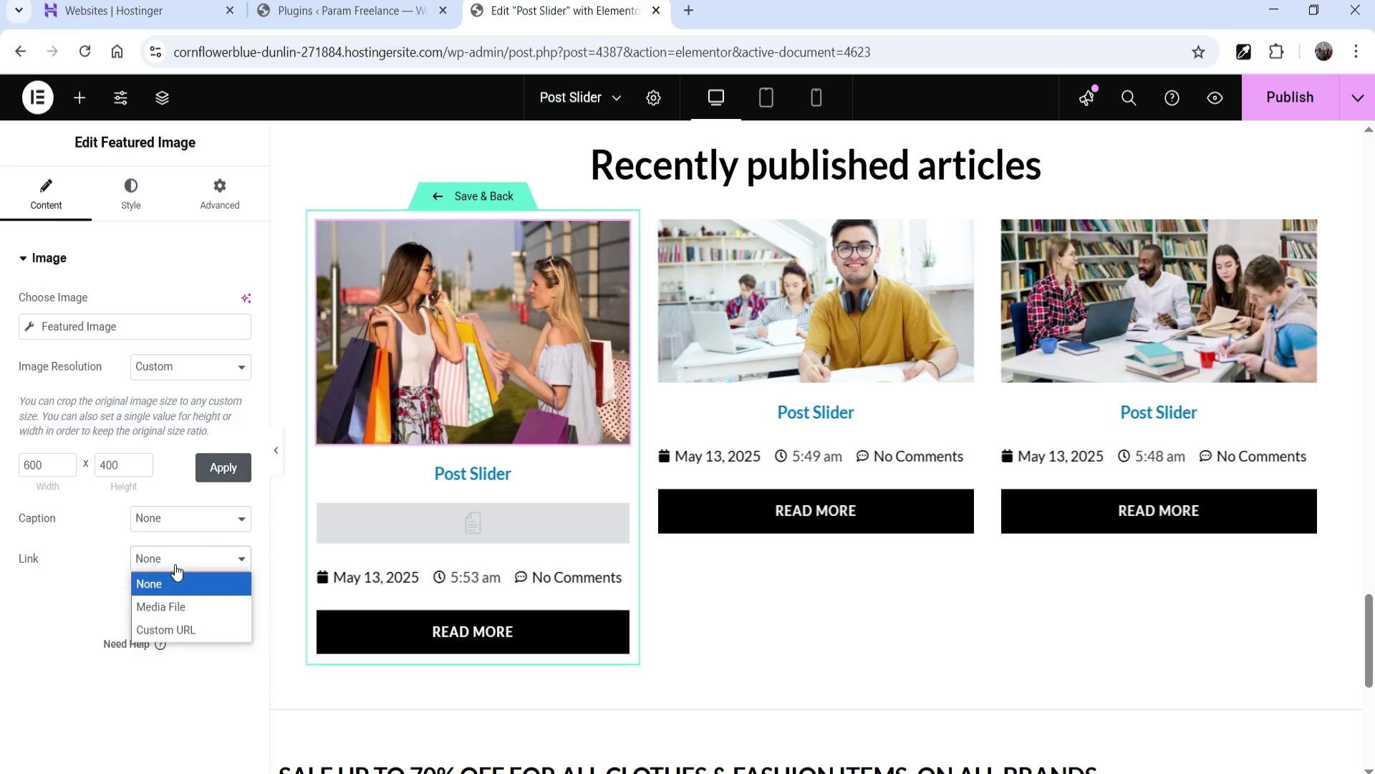
pyautogui.click(171, 631)
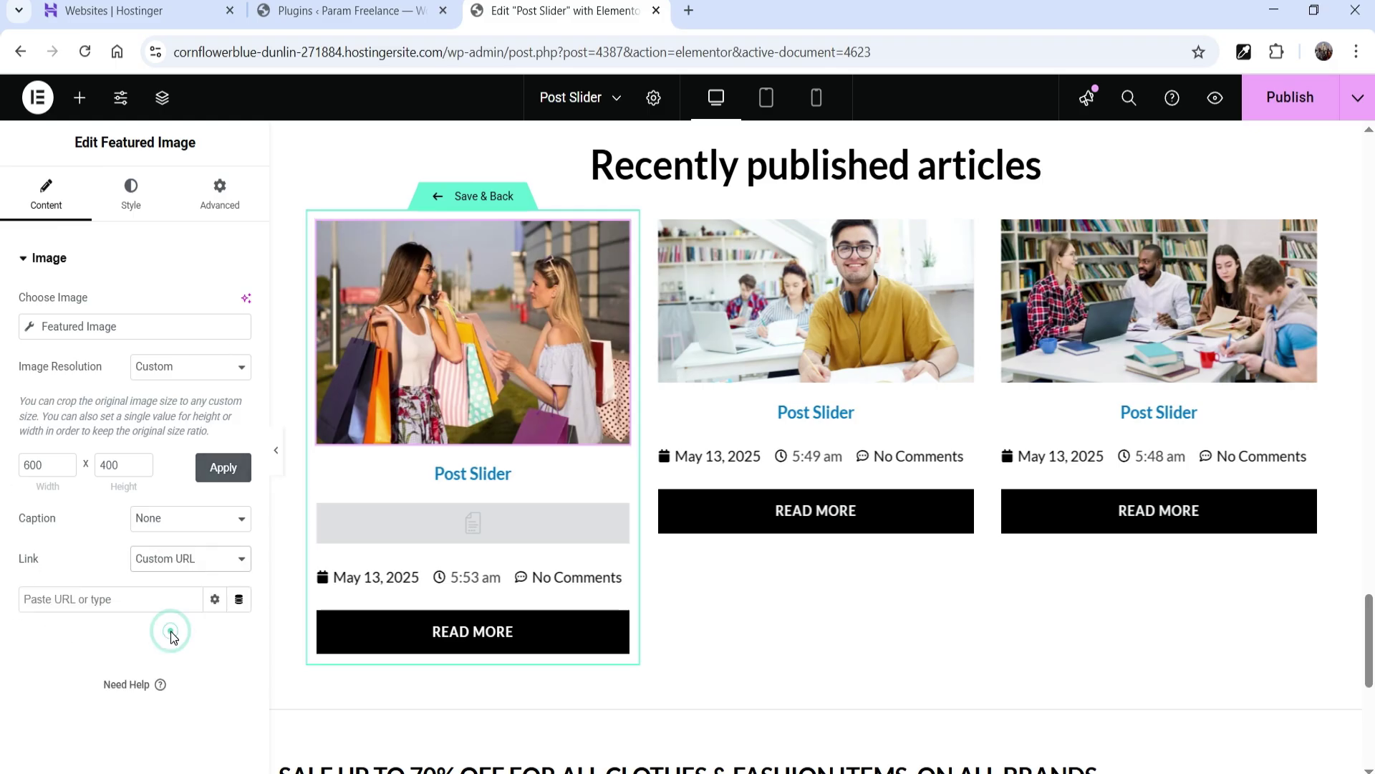
pyautogui.click(239, 601)
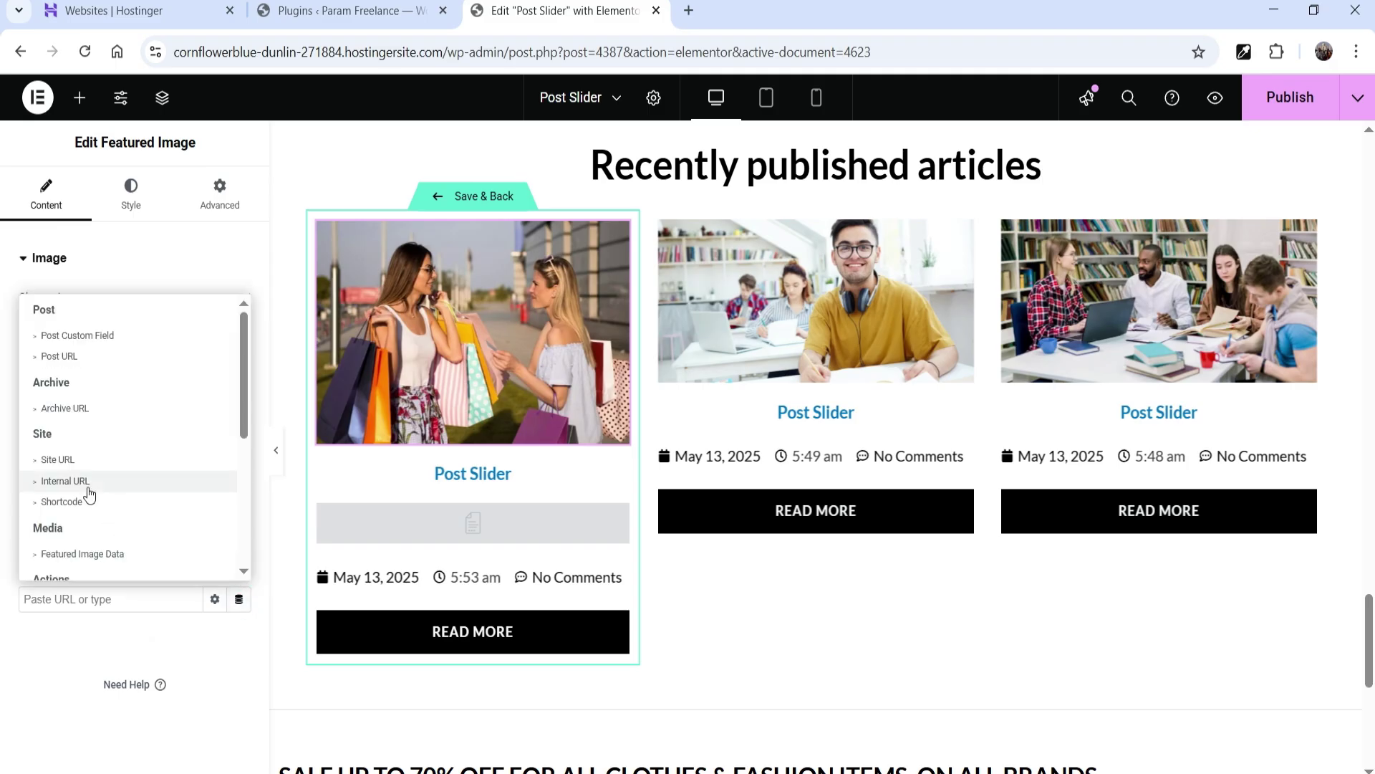
pyautogui.click(75, 356)
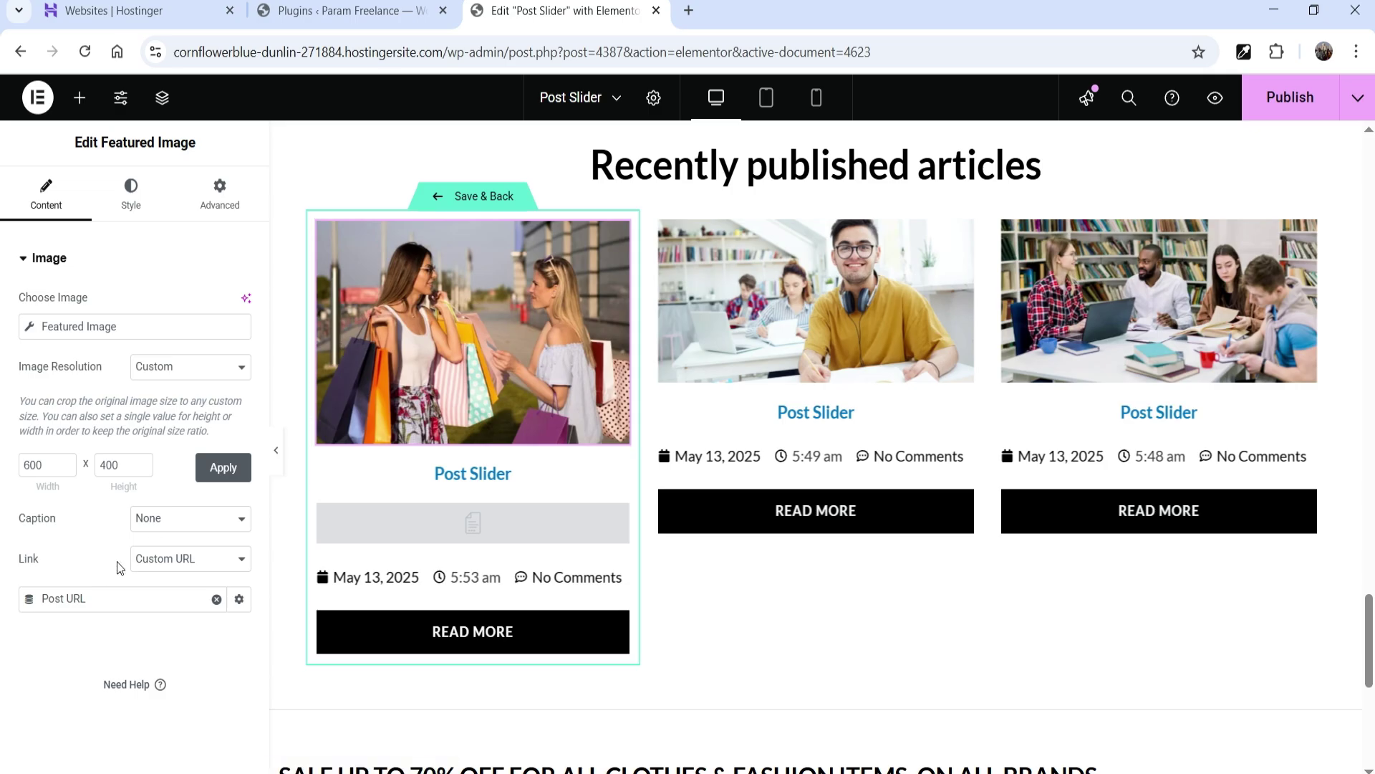
pyautogui.click(488, 471)
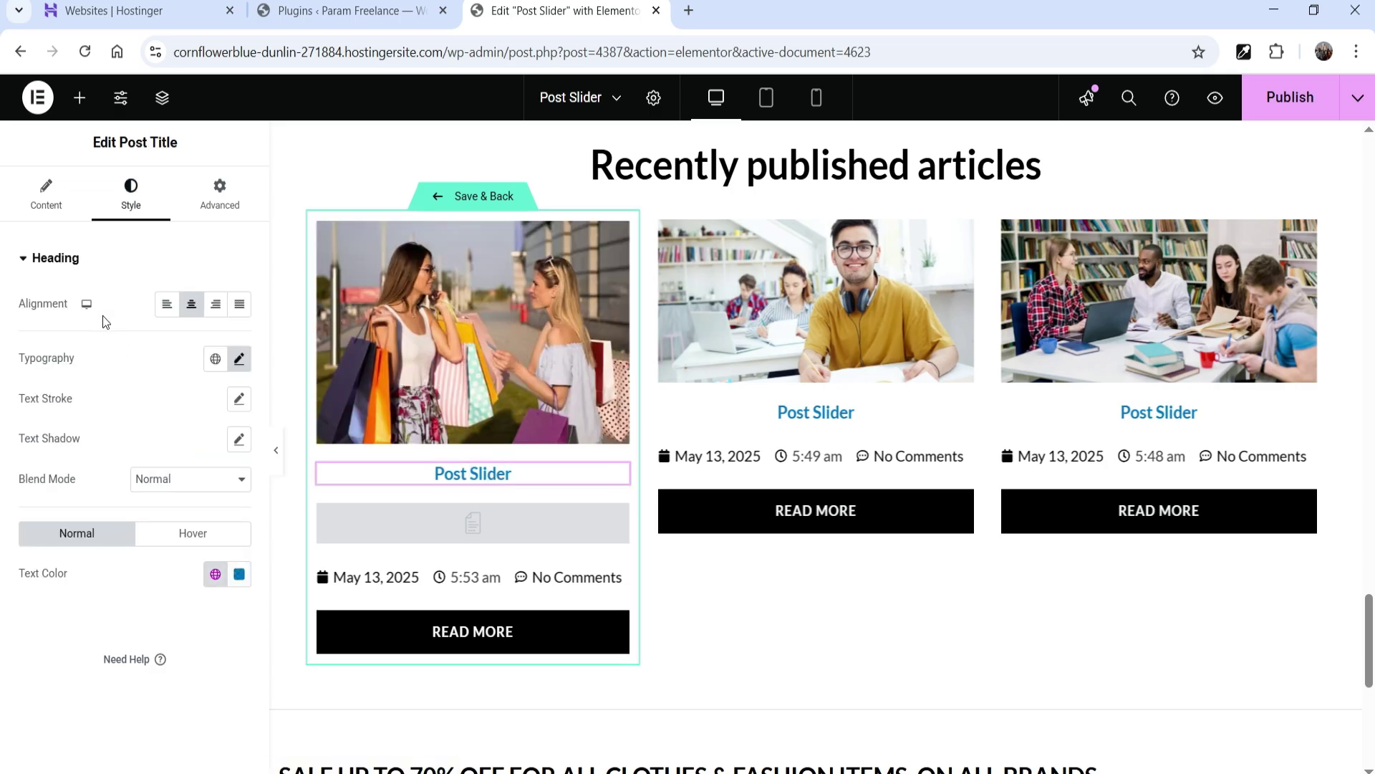
# Step: Link the post title to the Post URL dynamic tag, then save the Post Slider template
pyautogui.click(46, 193)
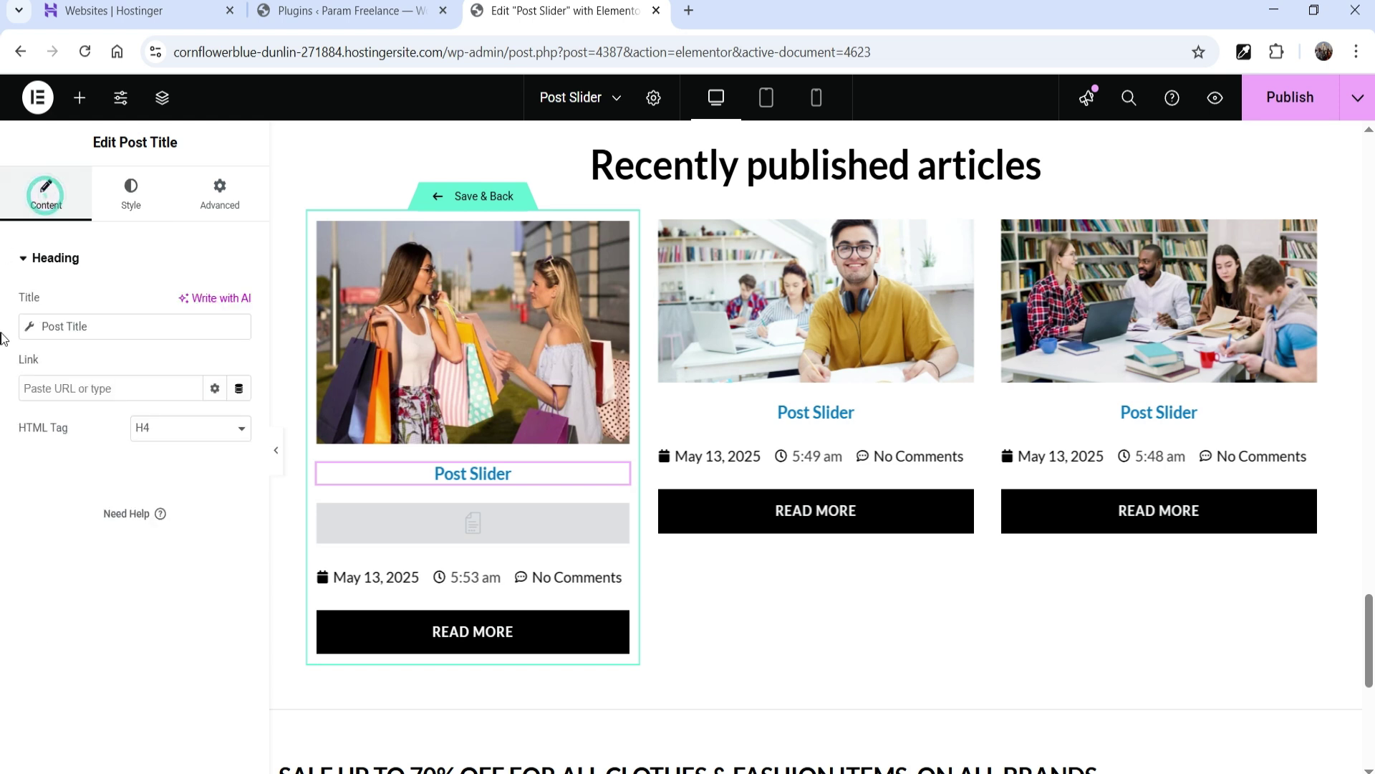
pyautogui.click(239, 390)
pyautogui.click(79, 468)
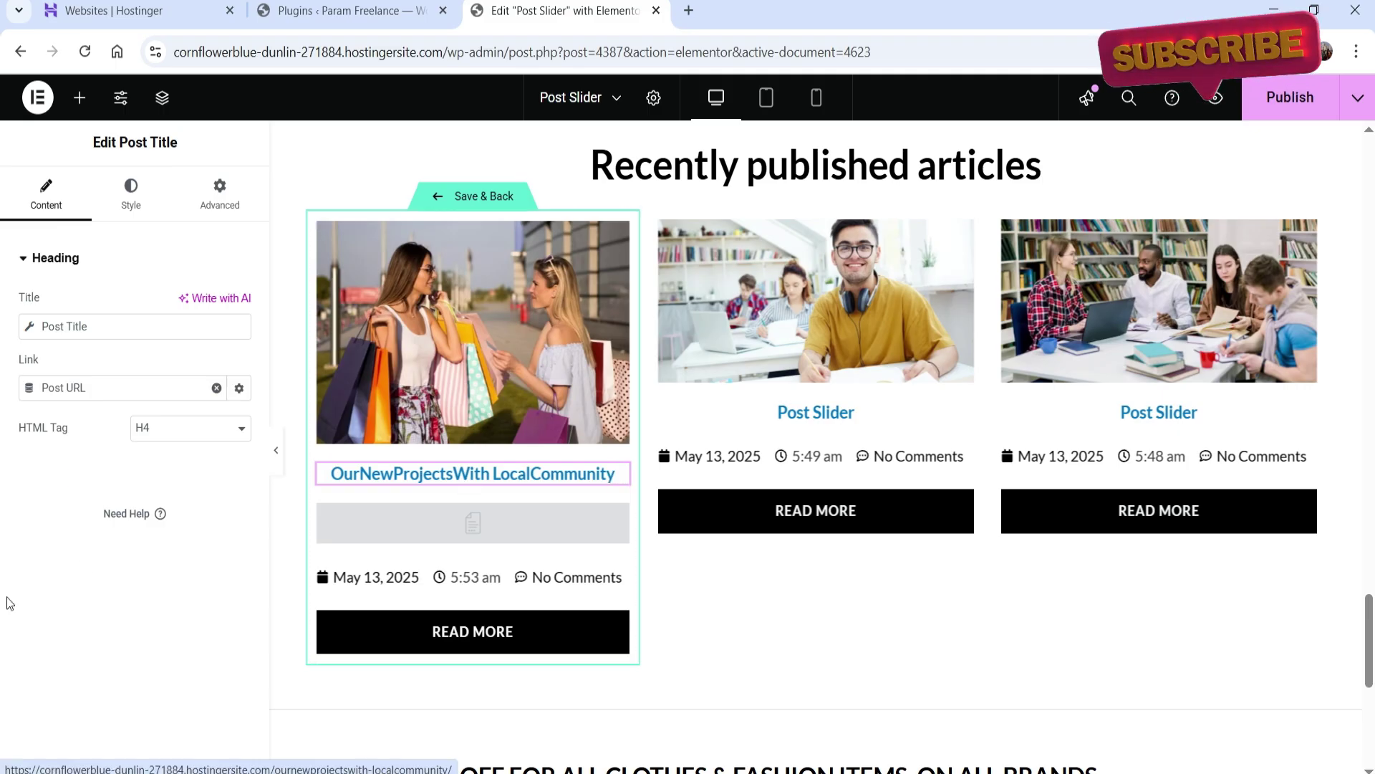
pyautogui.click(484, 196)
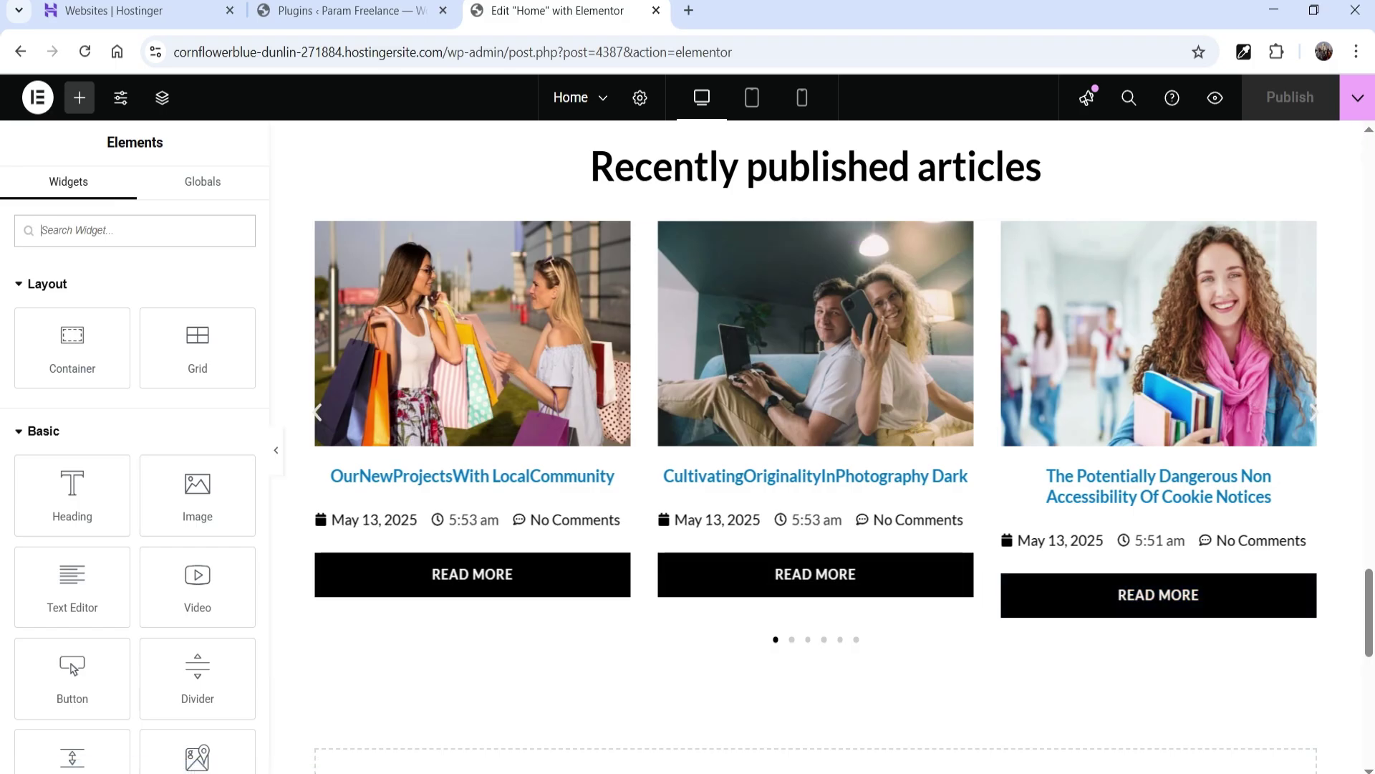
# Step: Set Slides on scroll to 2 in the Recently published articles carousel's Layout settings
pyautogui.click(1314, 282)
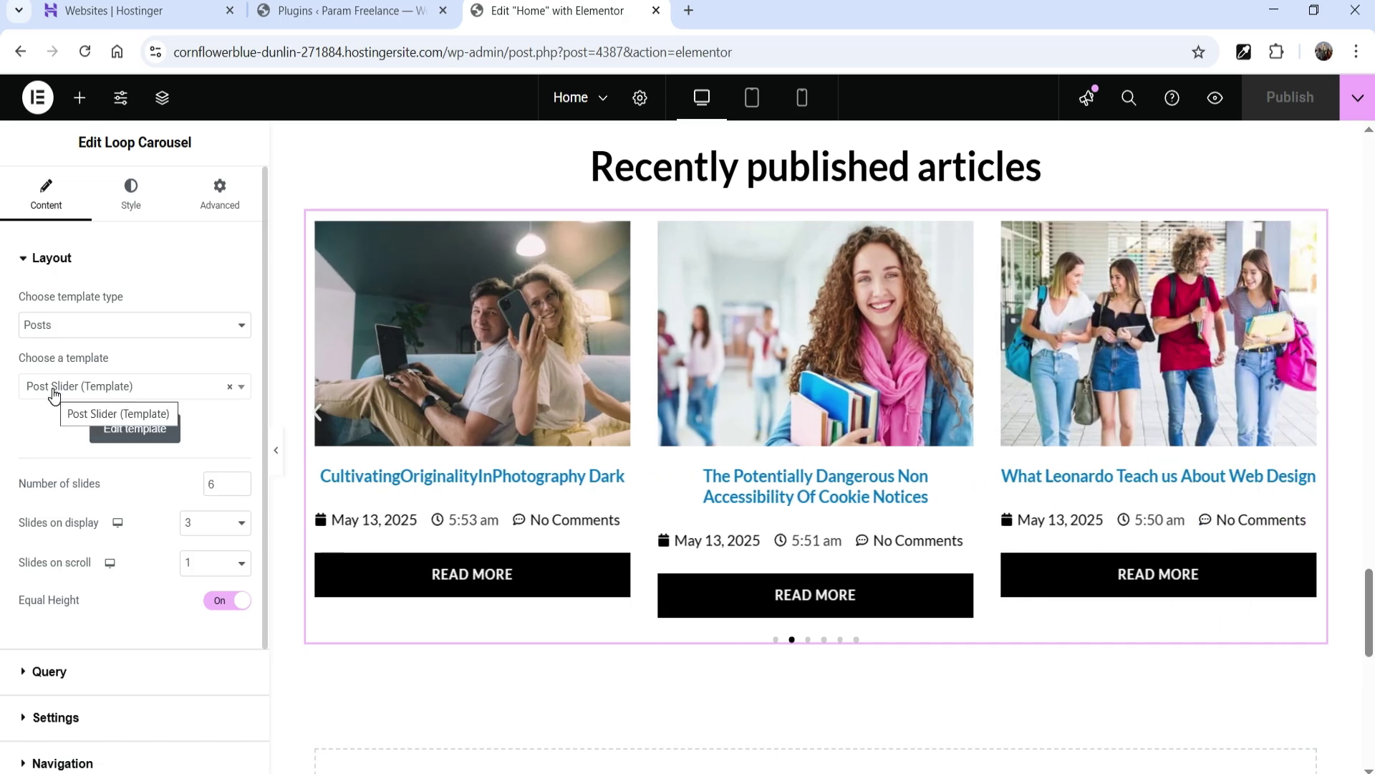
pyautogui.scroll(-1, 179, 410)
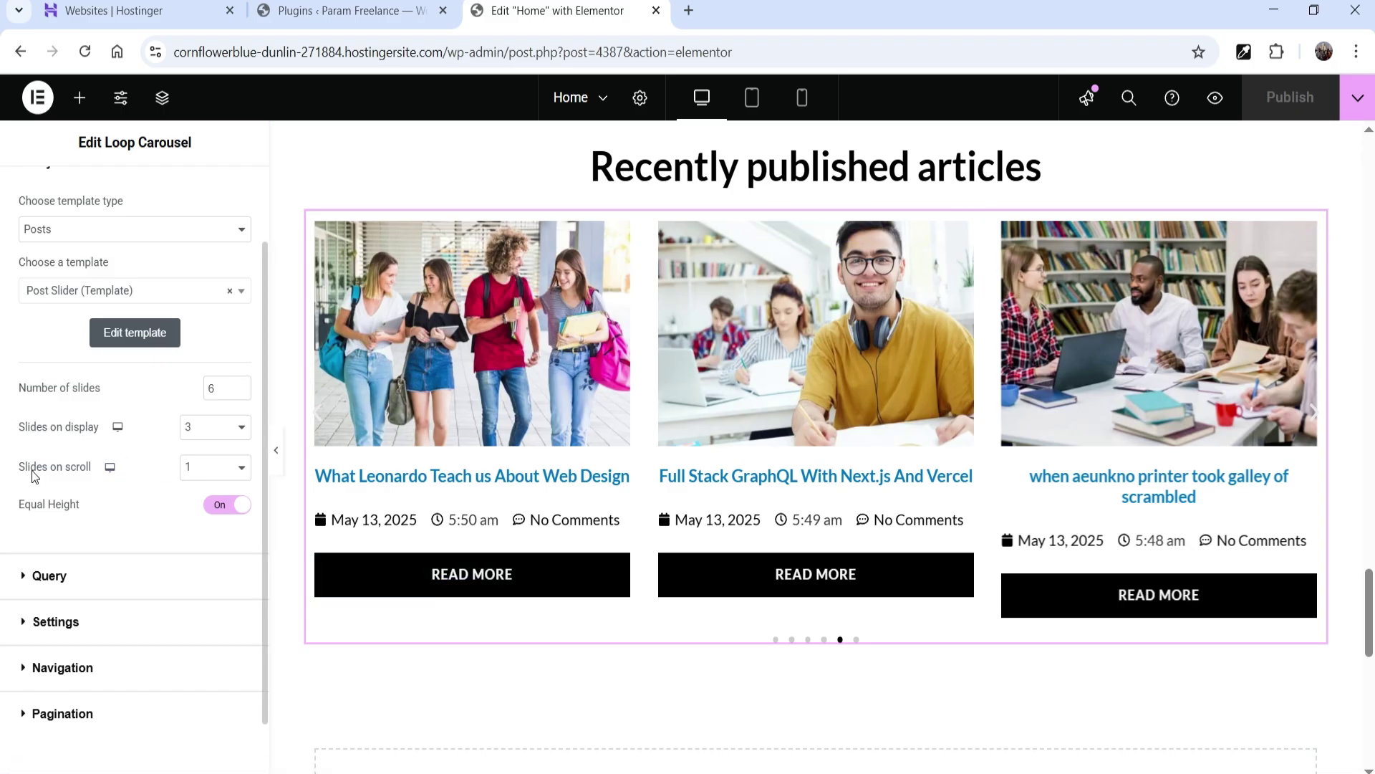
pyautogui.click(224, 471)
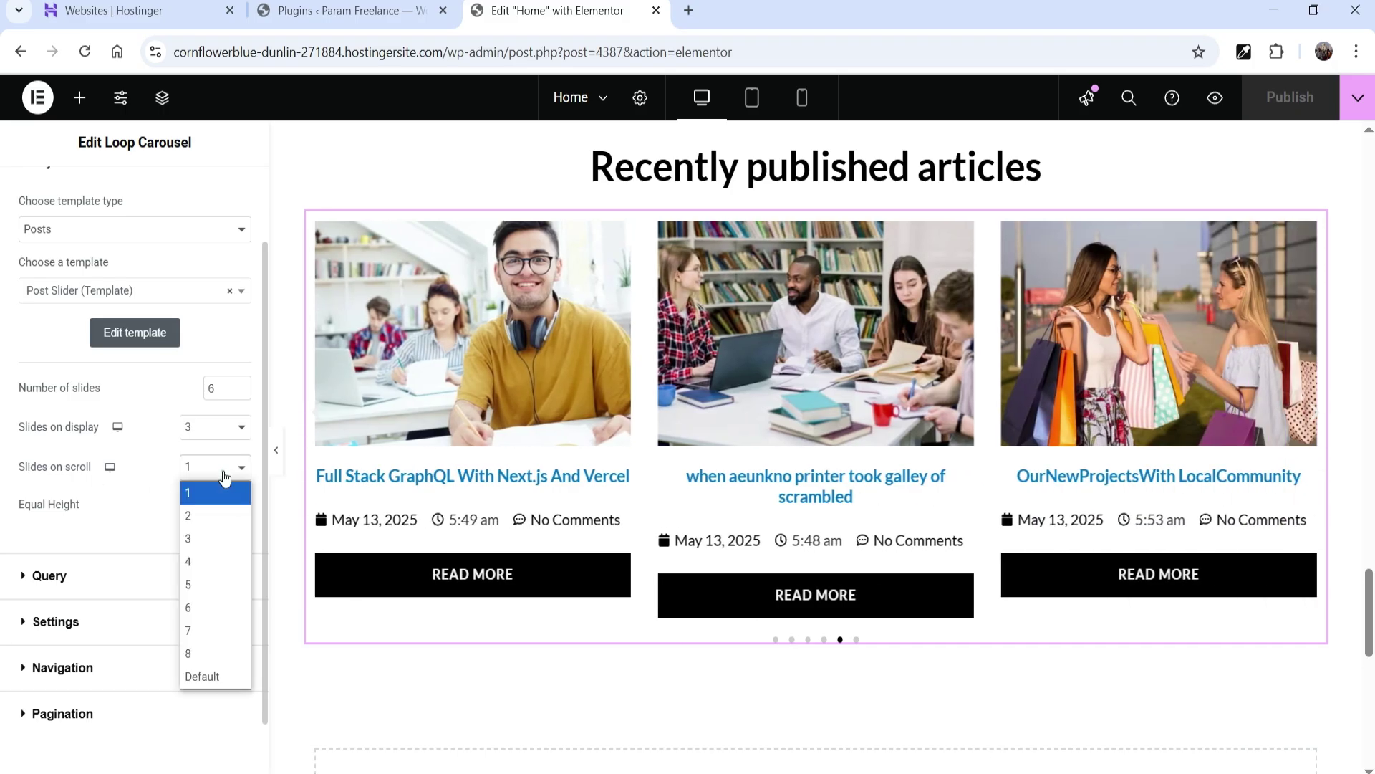
pyautogui.click(215, 515)
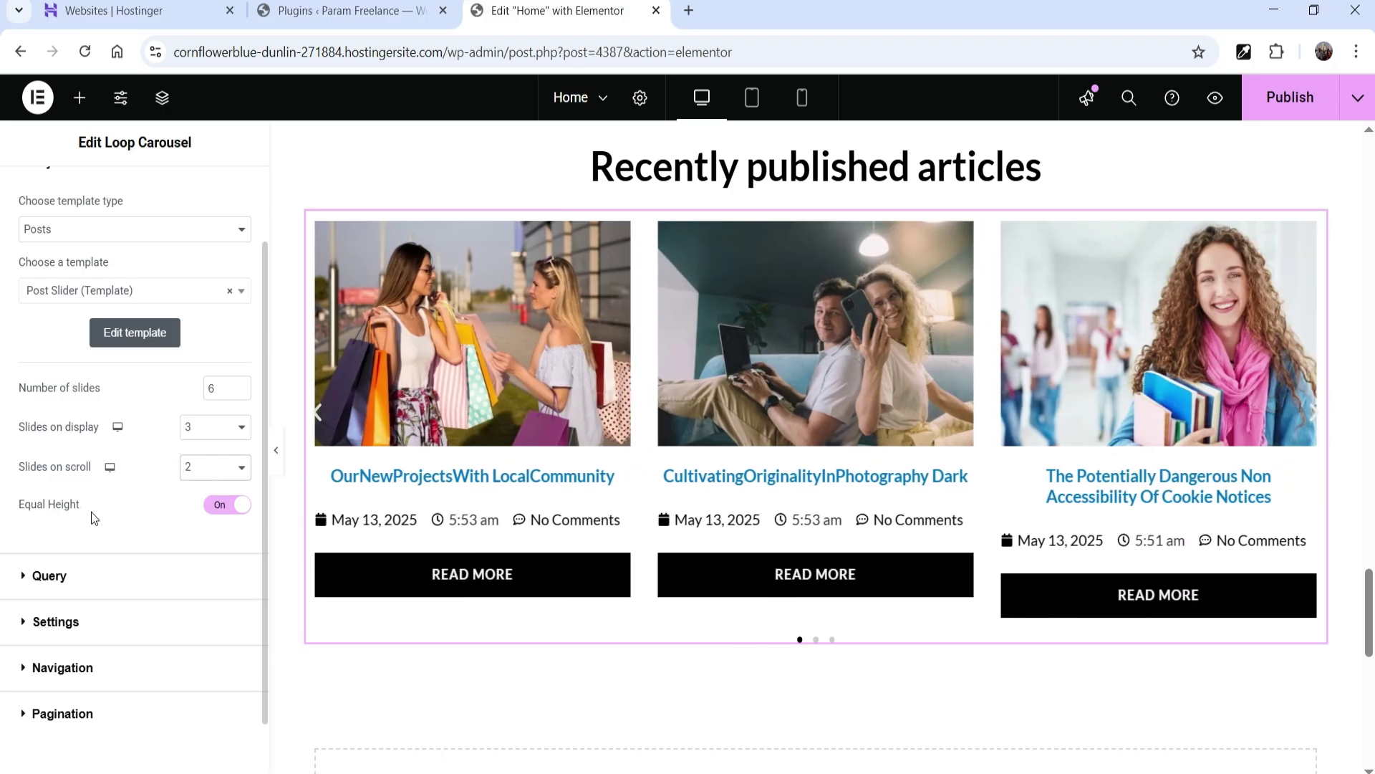
# Step: In the carousel's Query, include posts by Term and choose Categories: Blog
pyautogui.scroll(-1, 108, 494)
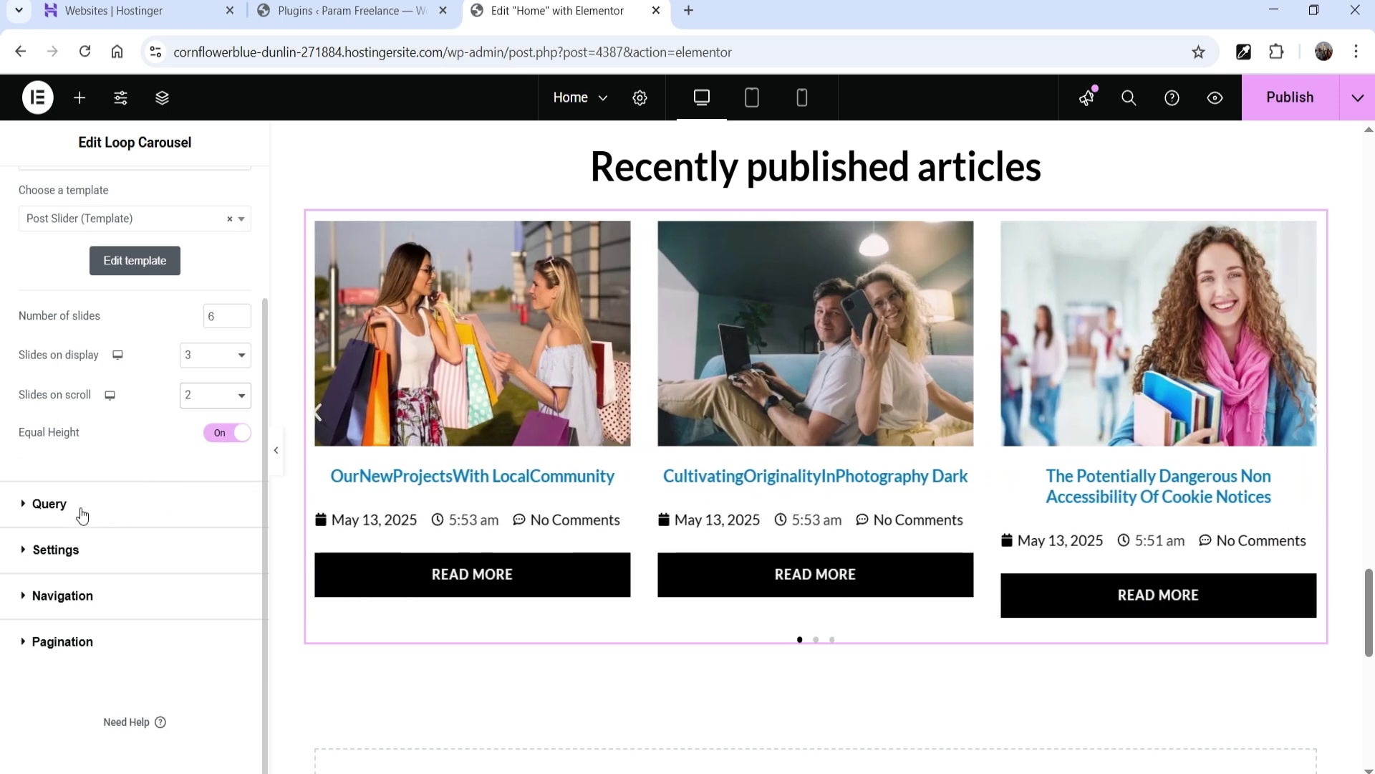
pyautogui.click(77, 505)
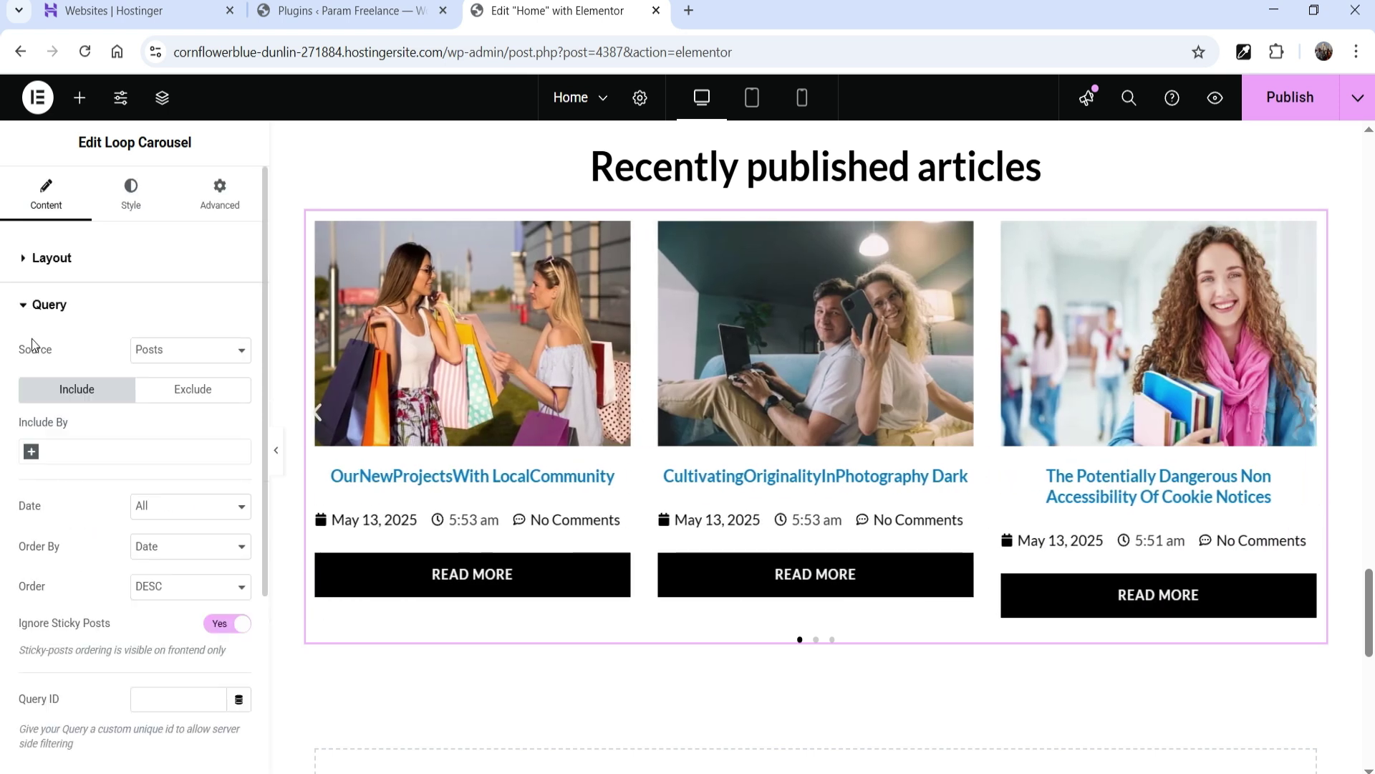
pyautogui.click(71, 454)
pyautogui.click(68, 475)
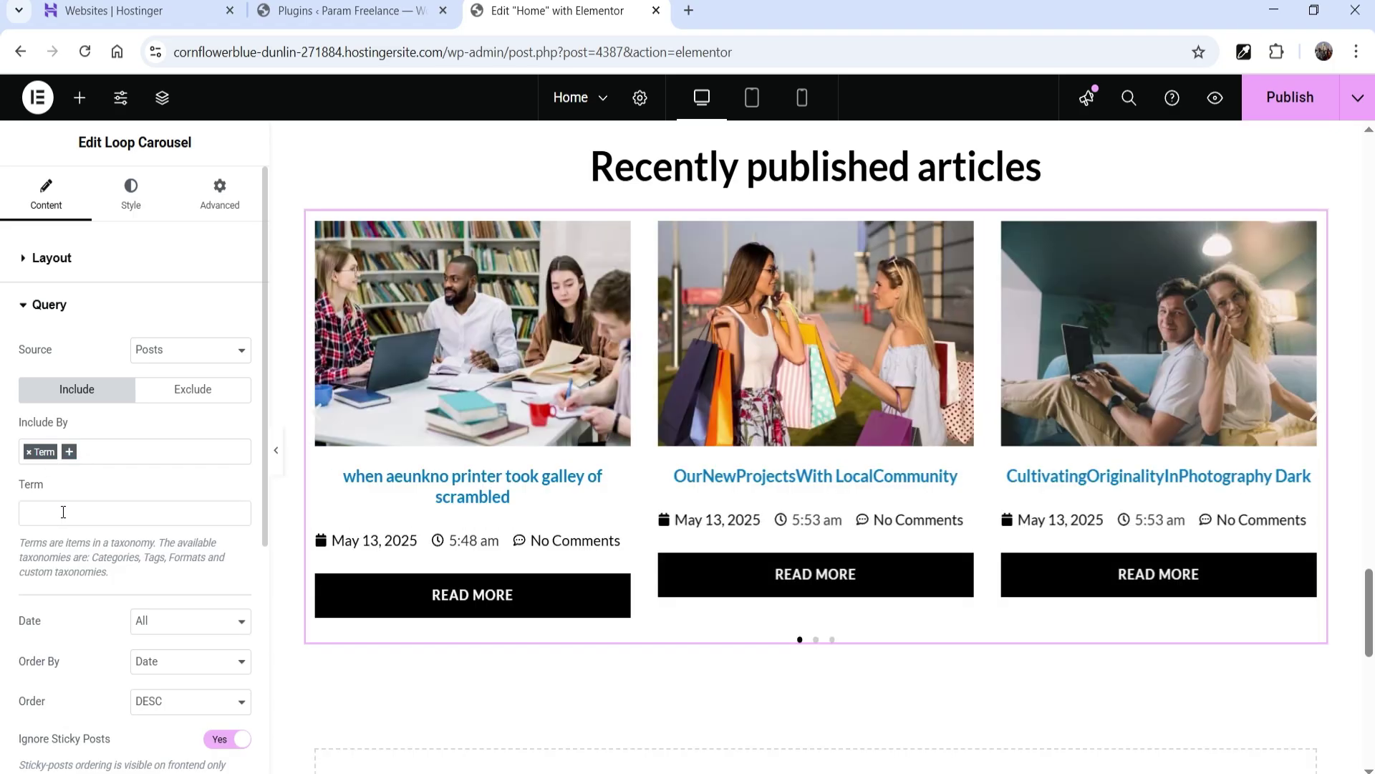
pyautogui.click(63, 512)
pyautogui.click(63, 511)
pyautogui.click(63, 511)
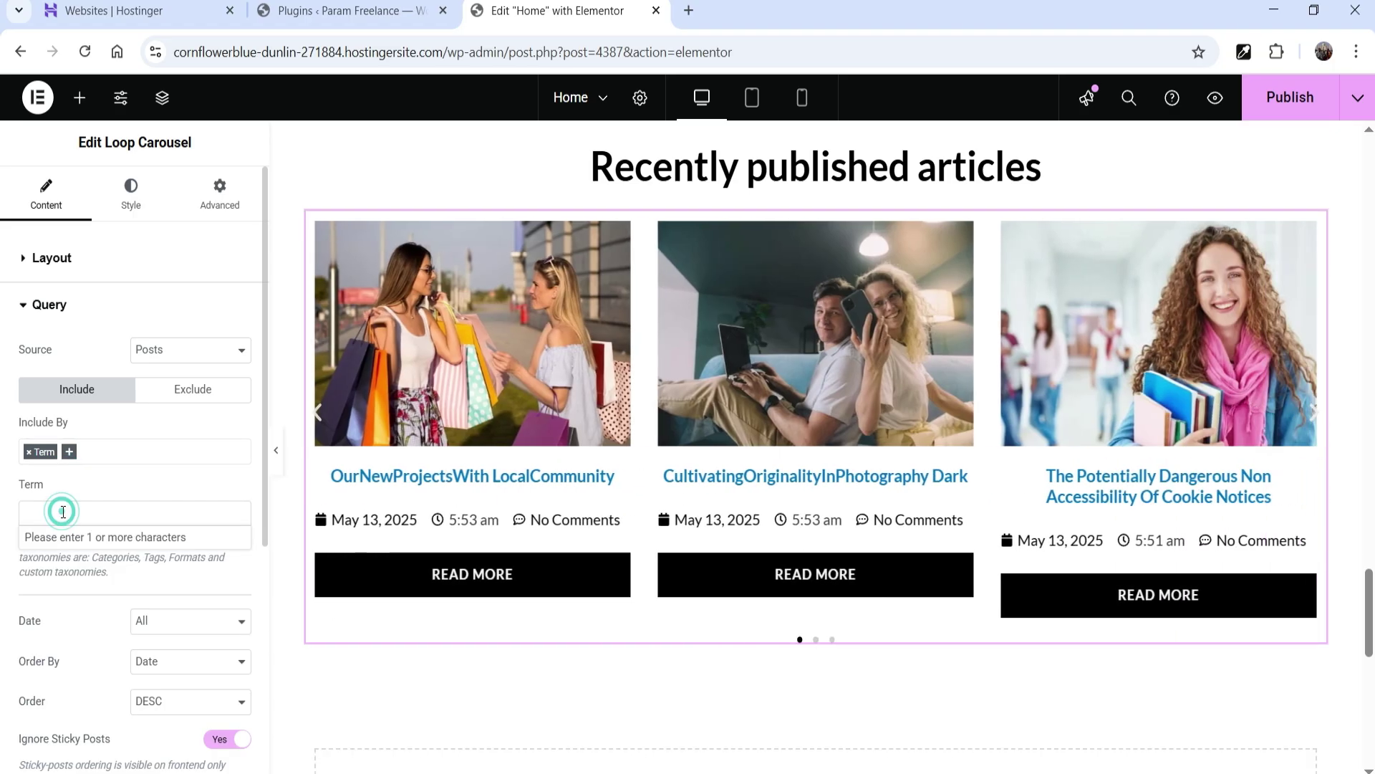
pyautogui.write('blog')
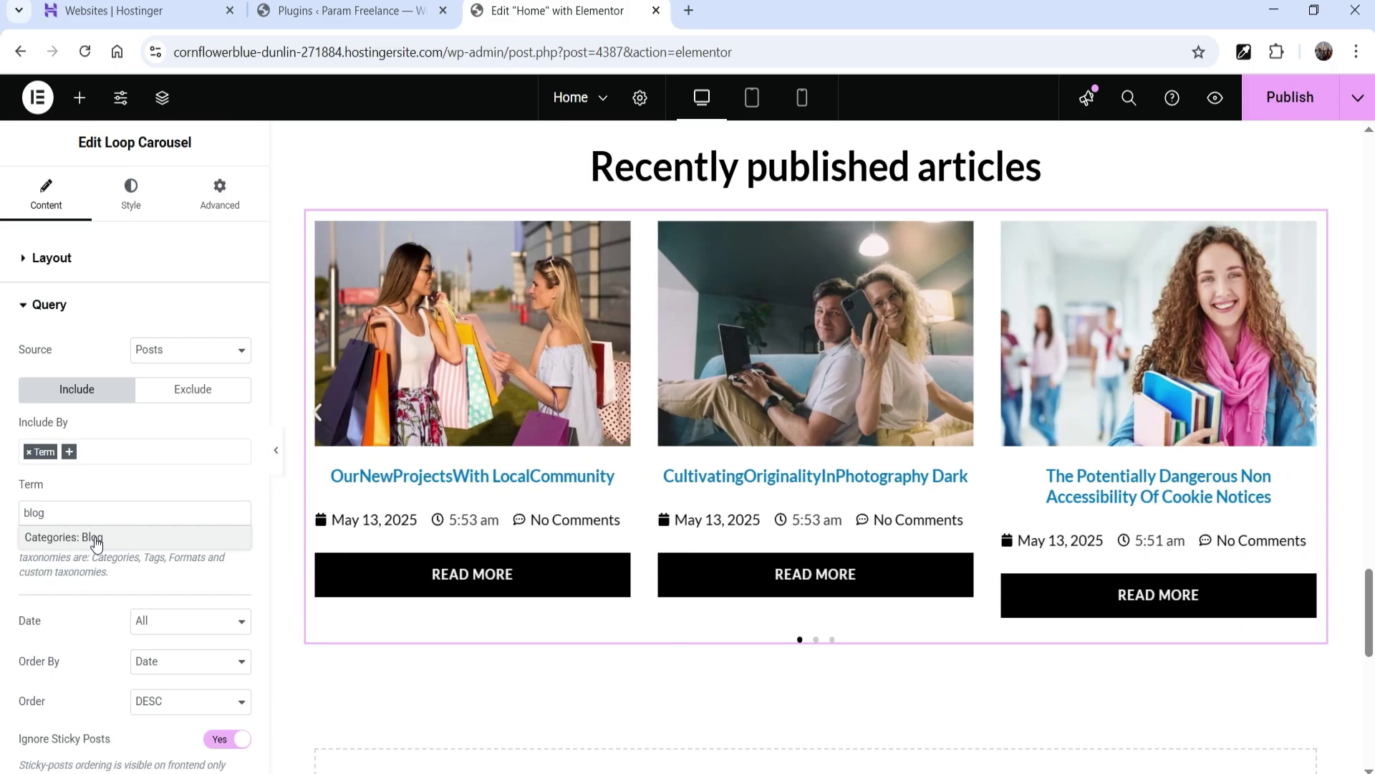
pyautogui.click(96, 537)
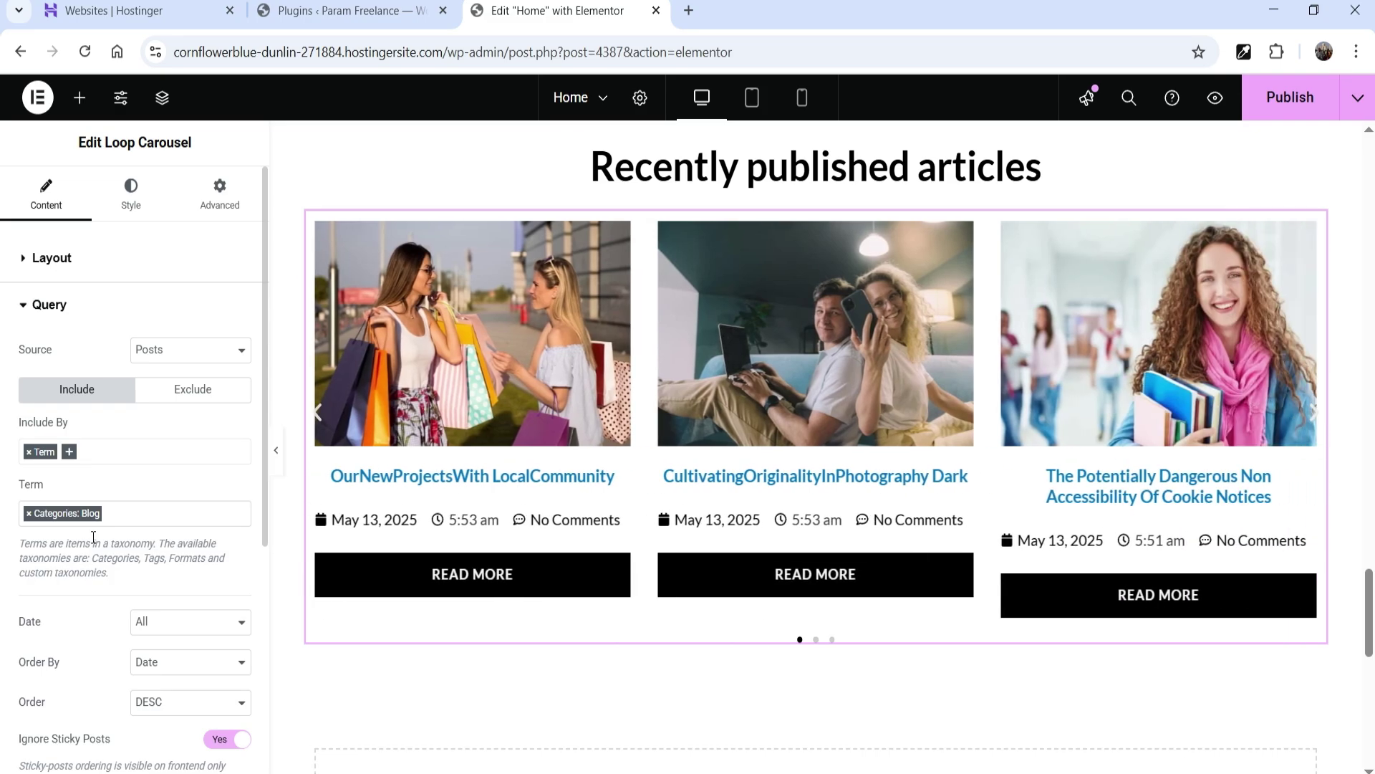
# Step: Keep Date at All and Order By at Date, then show the Settings section
pyautogui.click(70, 451)
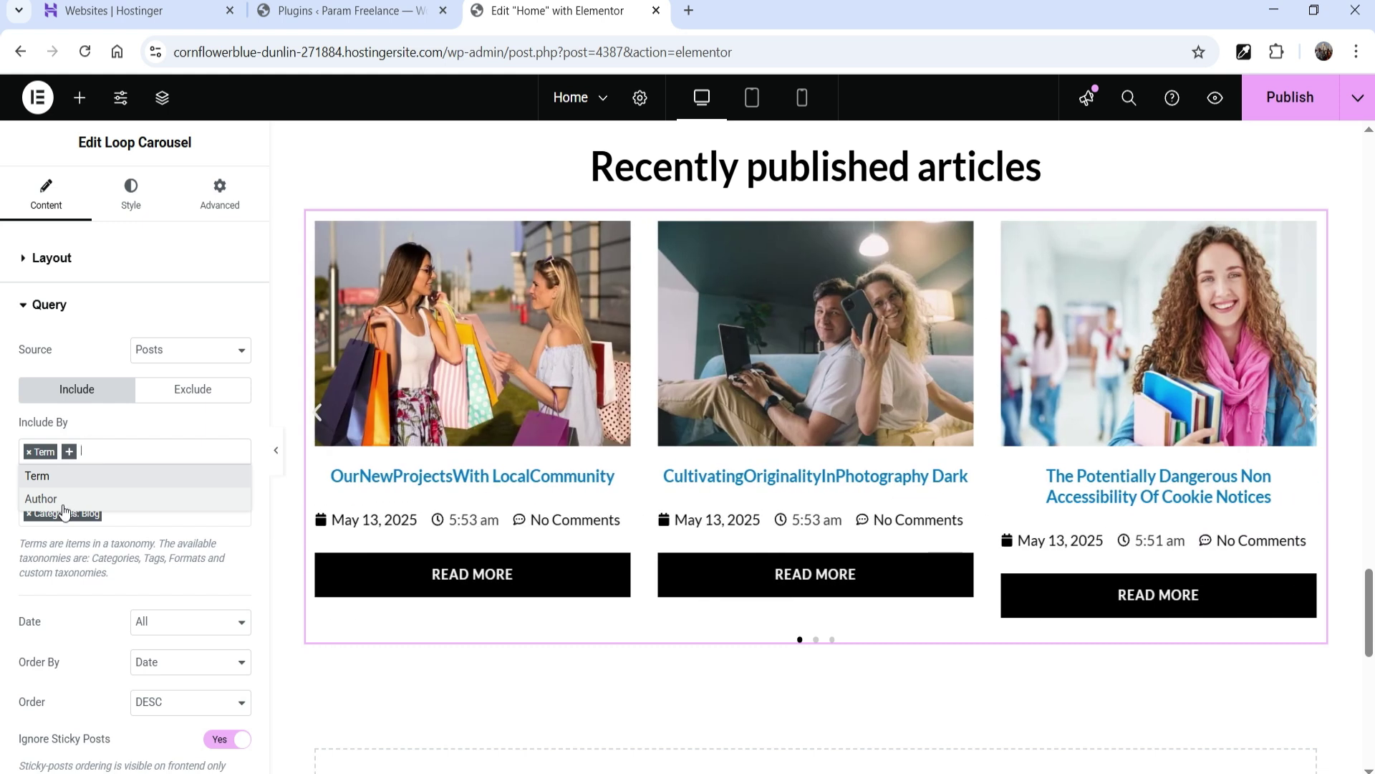
pyautogui.click(102, 581)
pyautogui.scroll(-3, 202, 430)
pyautogui.click(202, 429)
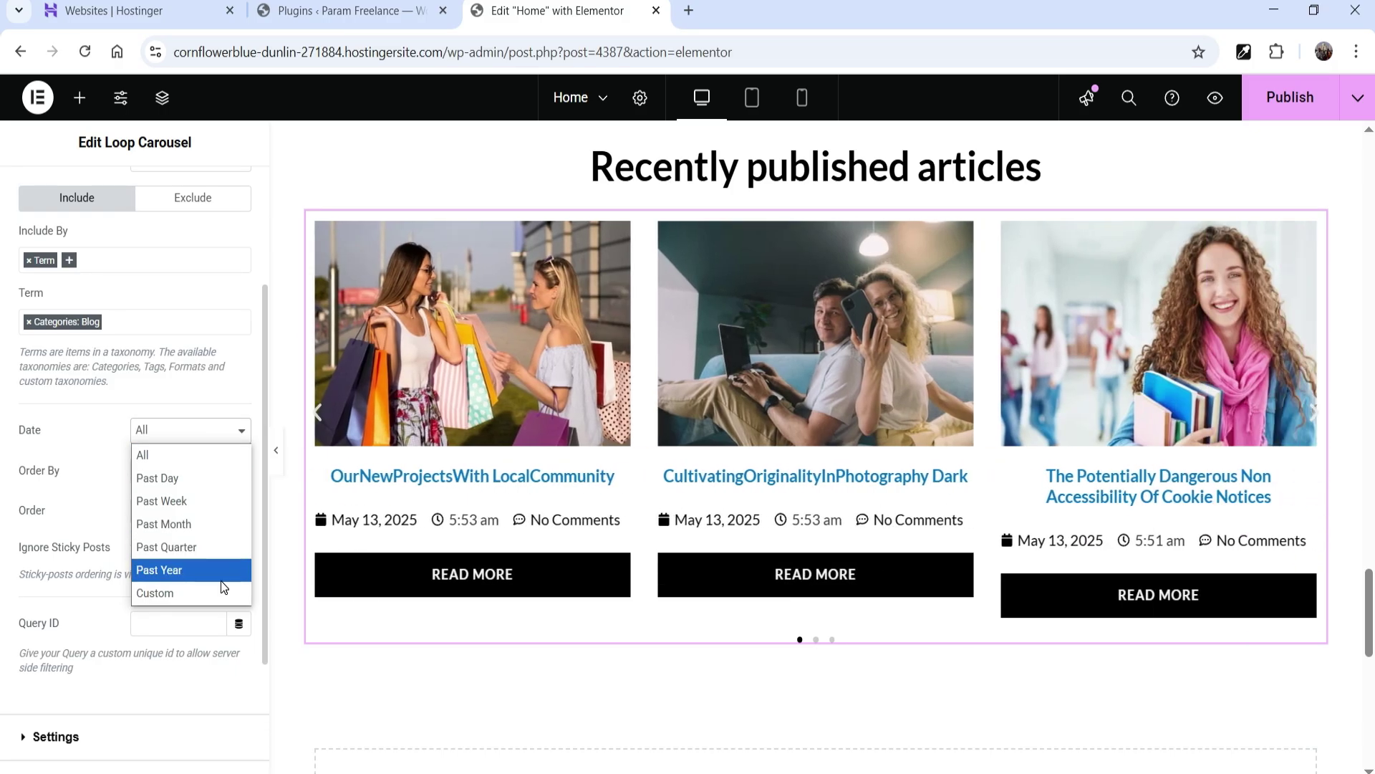
pyautogui.click(69, 432)
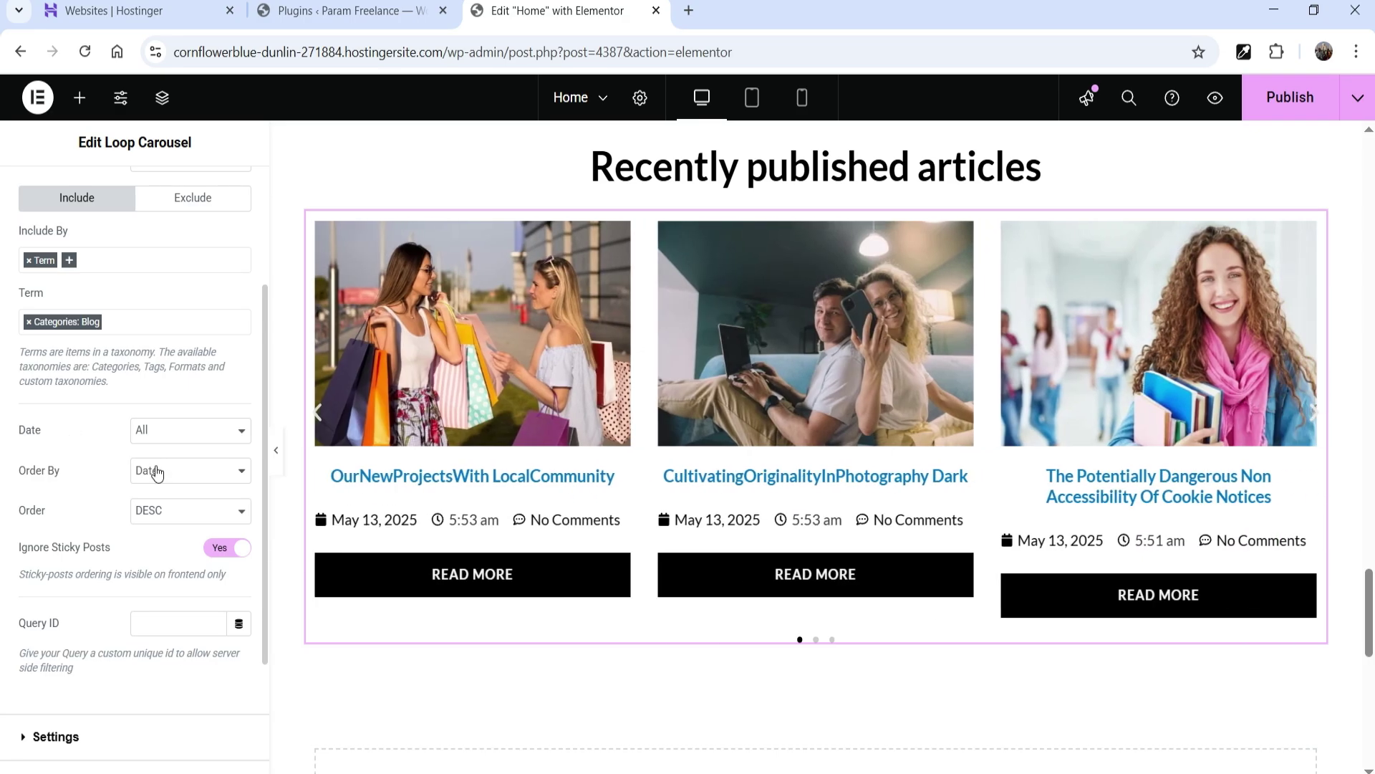
pyautogui.click(178, 471)
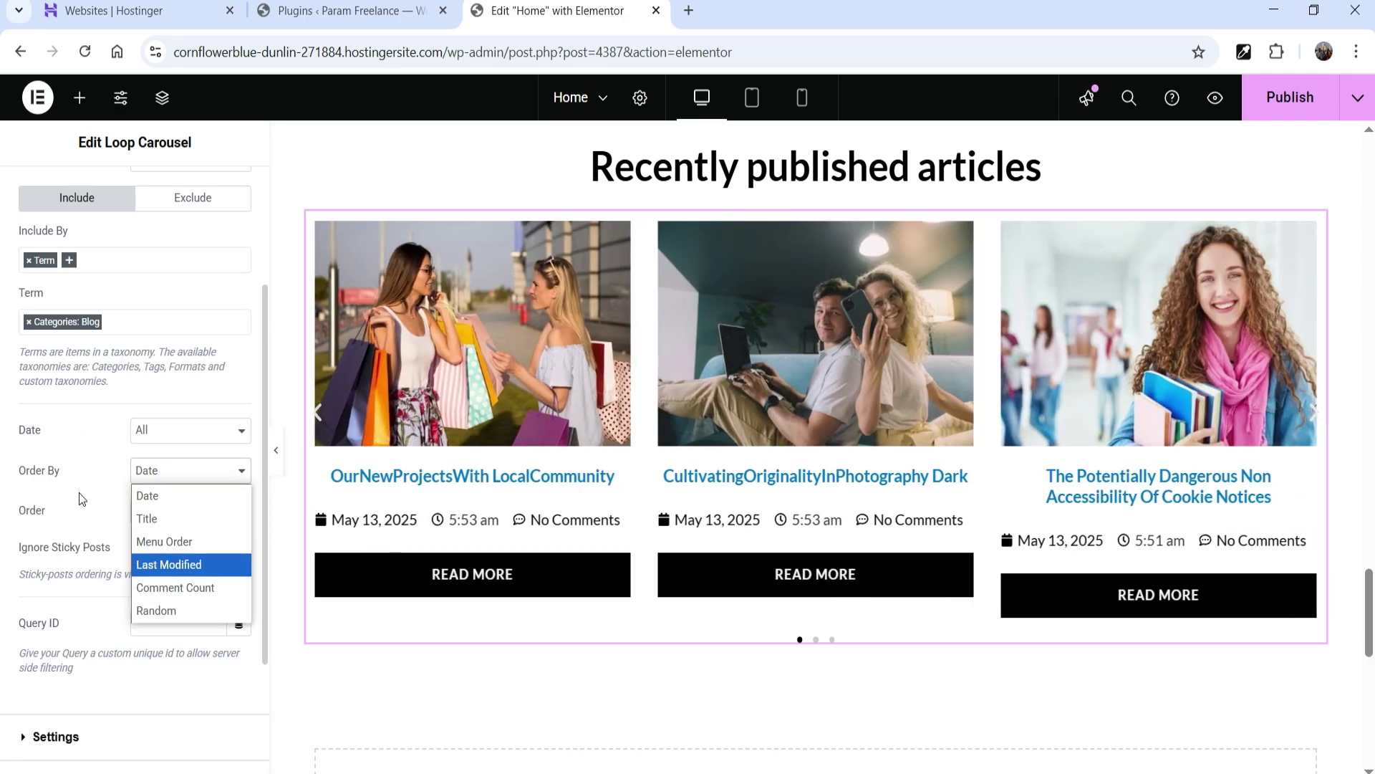
pyautogui.click(69, 512)
pyautogui.scroll(-1, 154, 418)
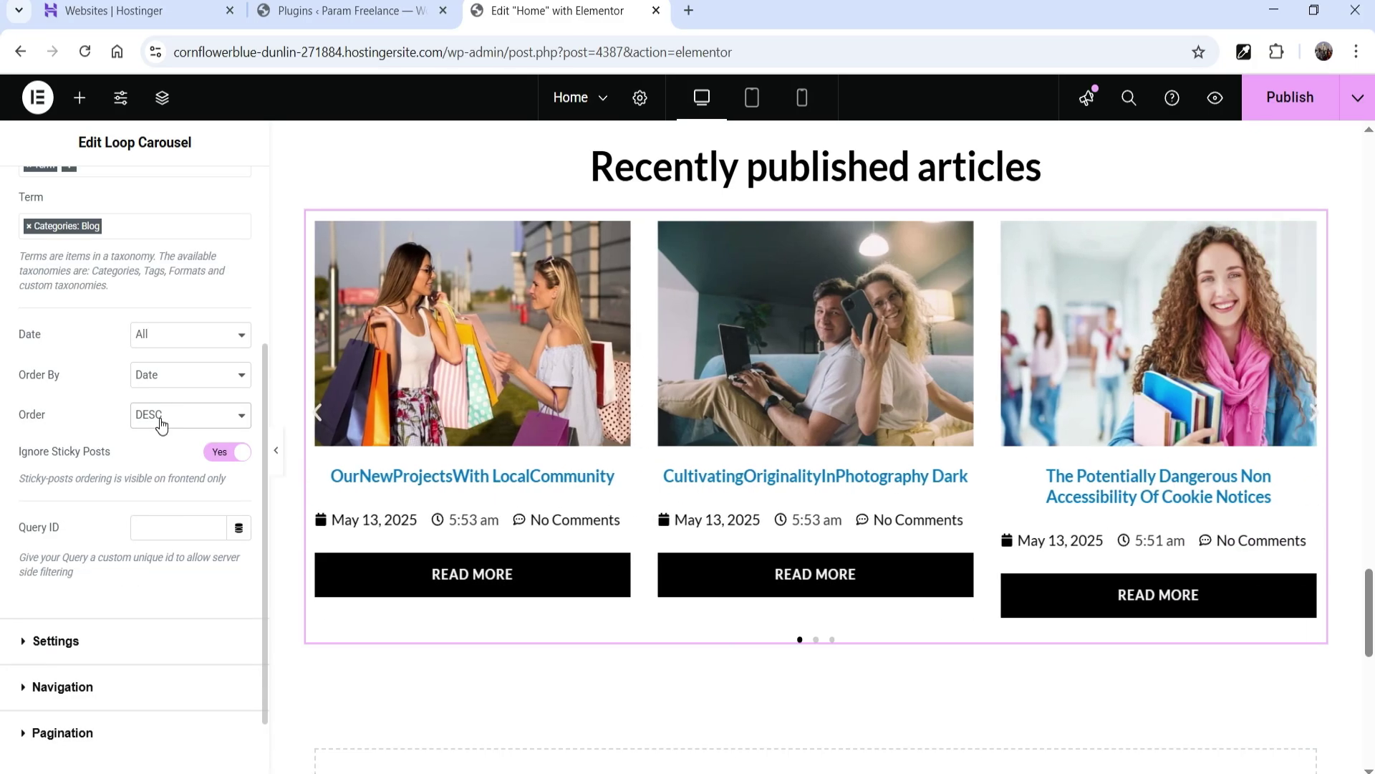
pyautogui.click(71, 468)
pyautogui.click(89, 654)
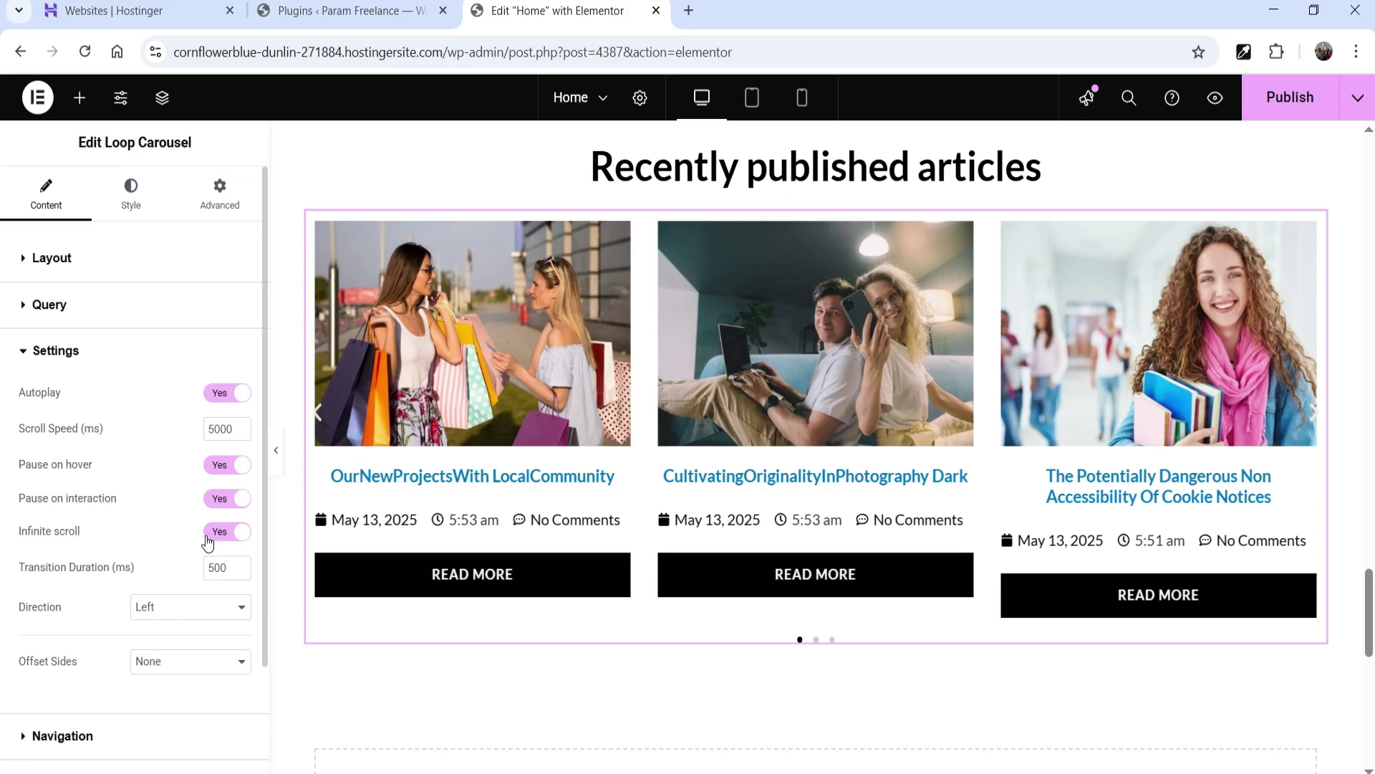
# Step: Try slide Direction Right, then set it back to Left
pyautogui.scroll(-2, 208, 543)
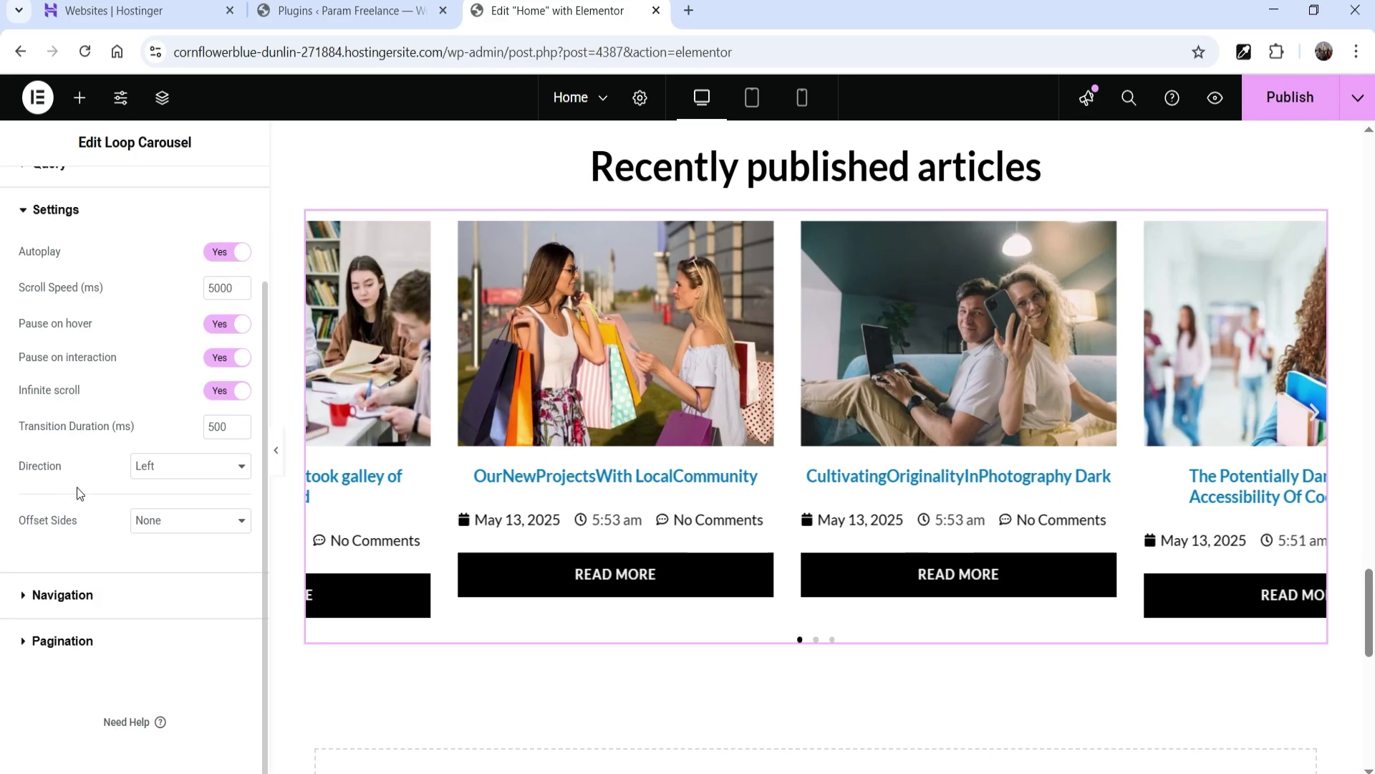
pyautogui.click(176, 469)
pyautogui.click(175, 509)
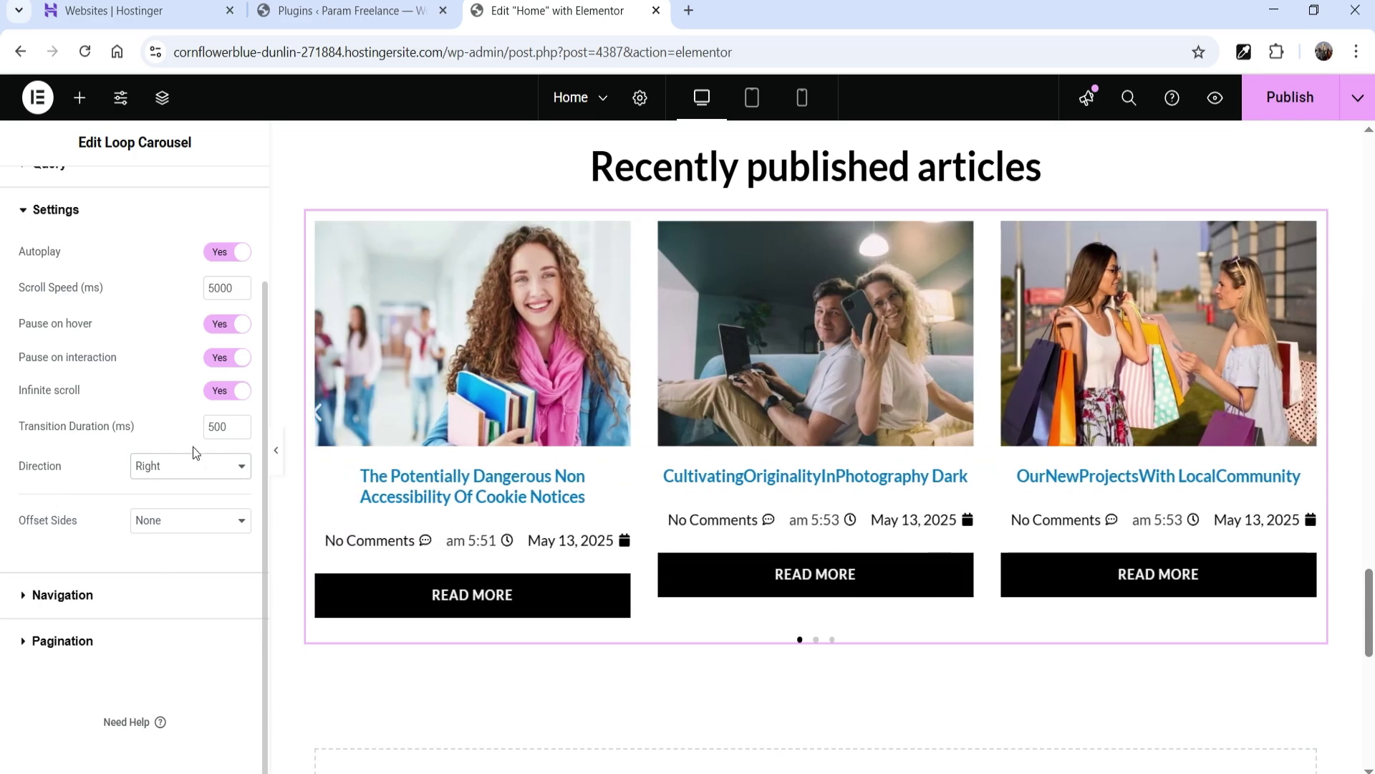
pyautogui.click(174, 468)
pyautogui.click(166, 491)
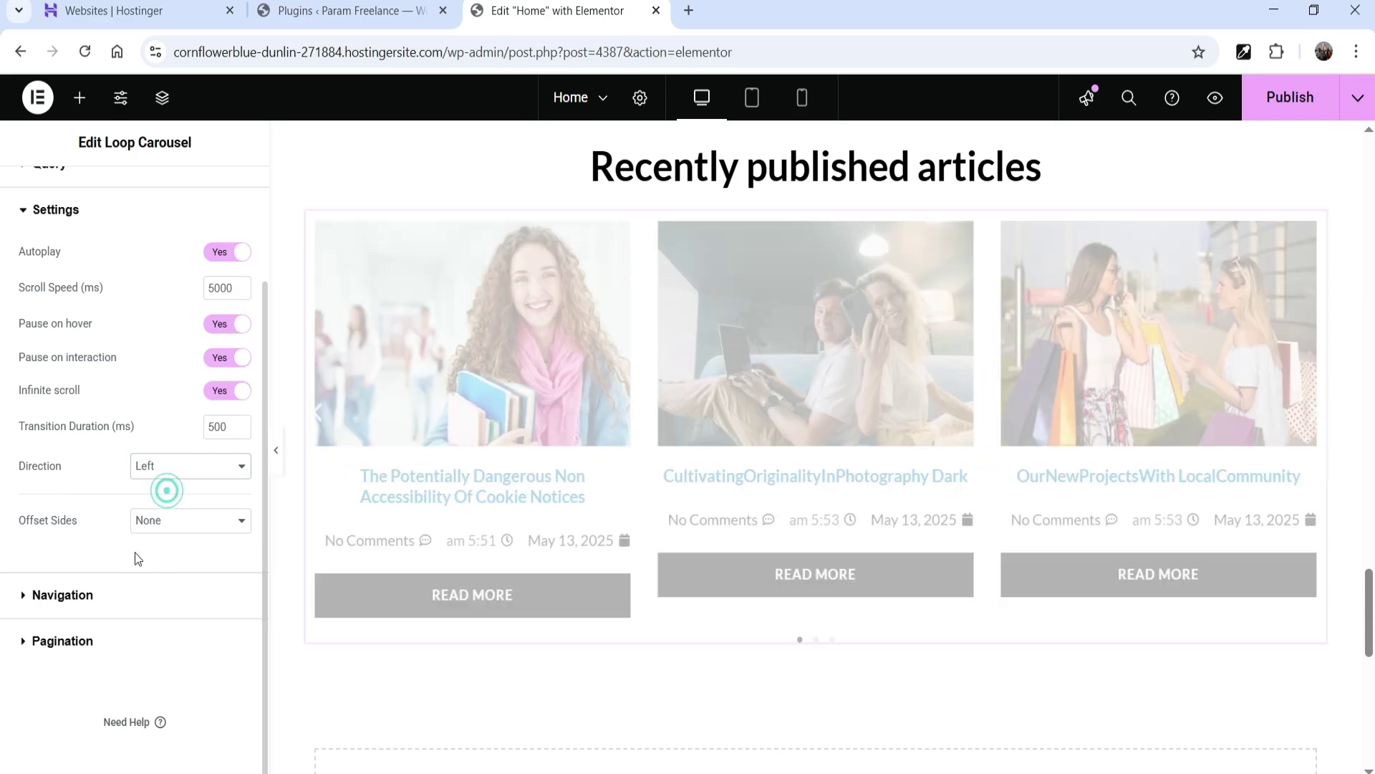
# Step: Try Offset Sides Both and Left, then reset Offset Sides to None
pyautogui.click(159, 530)
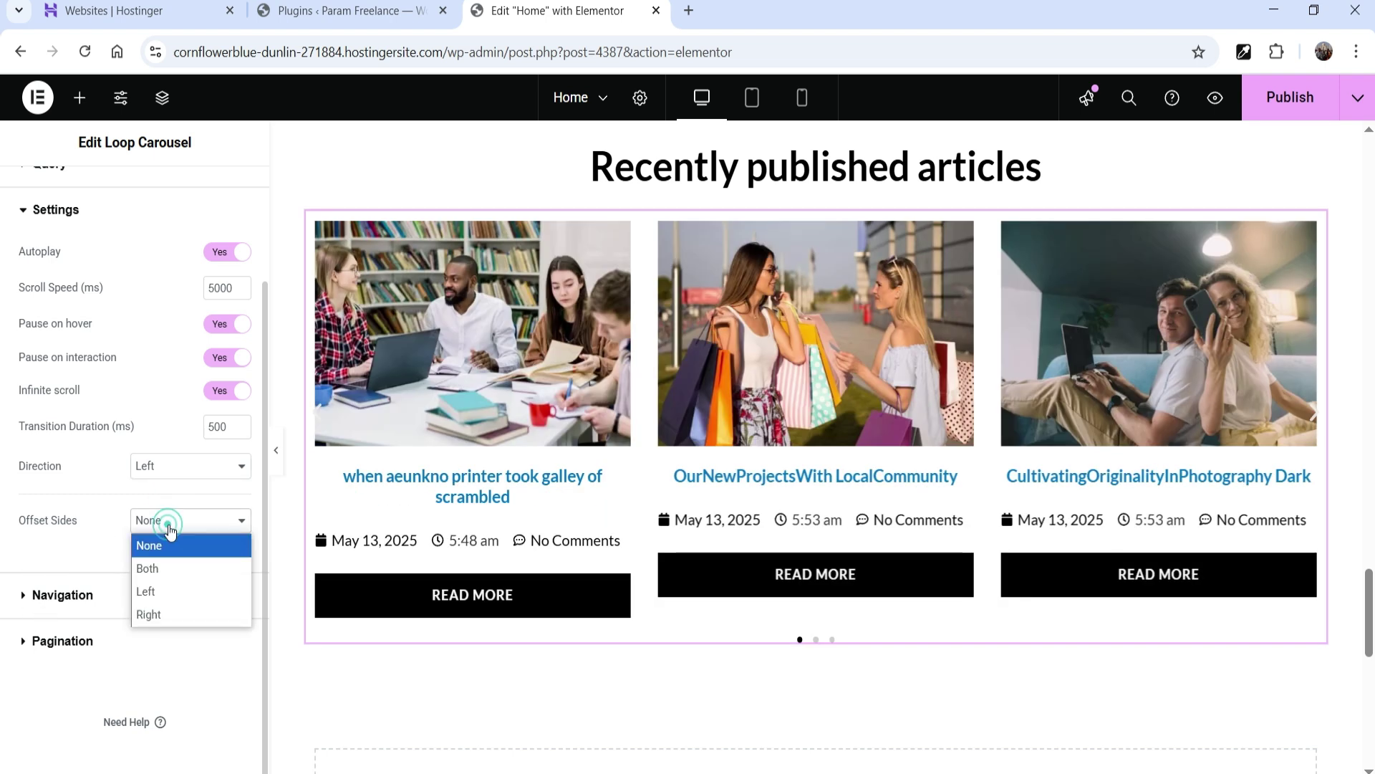
pyautogui.click(179, 573)
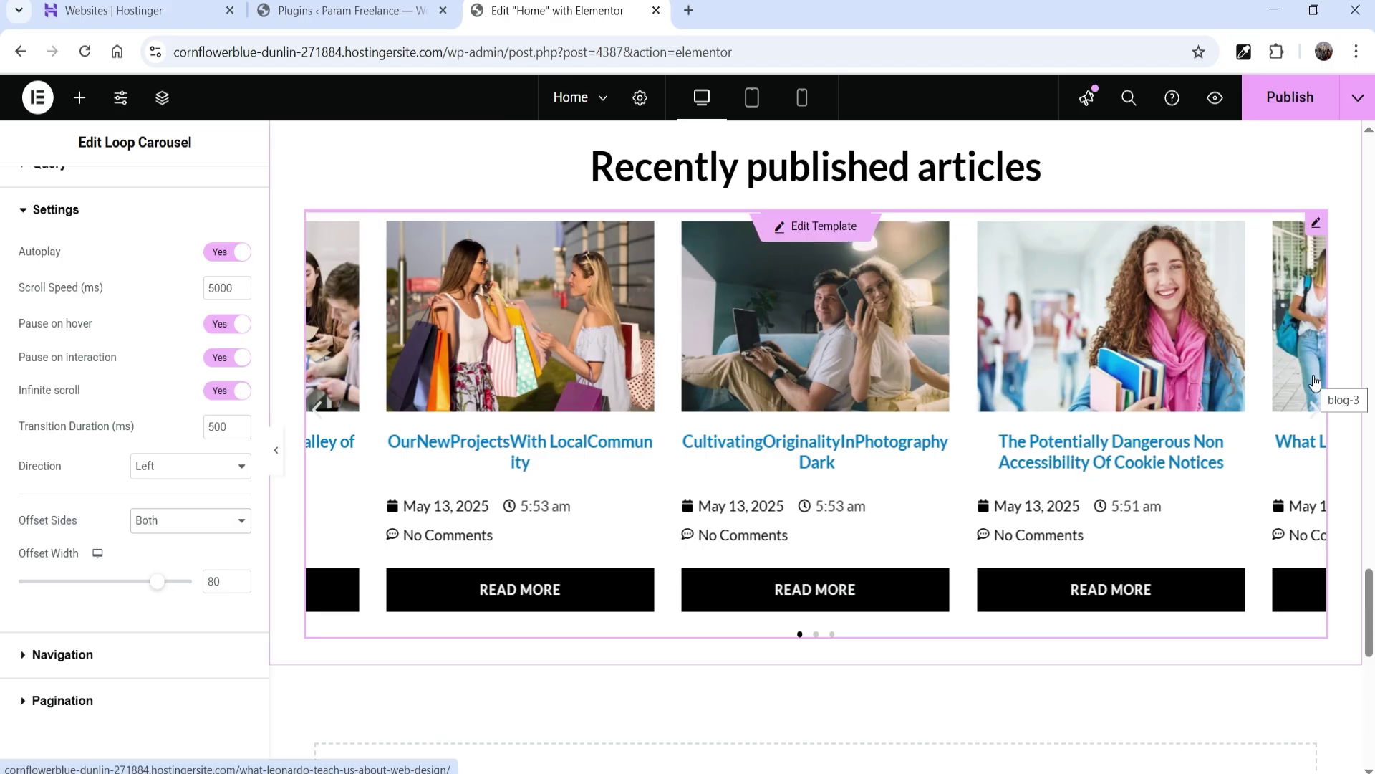
pyautogui.click(174, 519)
pyautogui.click(168, 591)
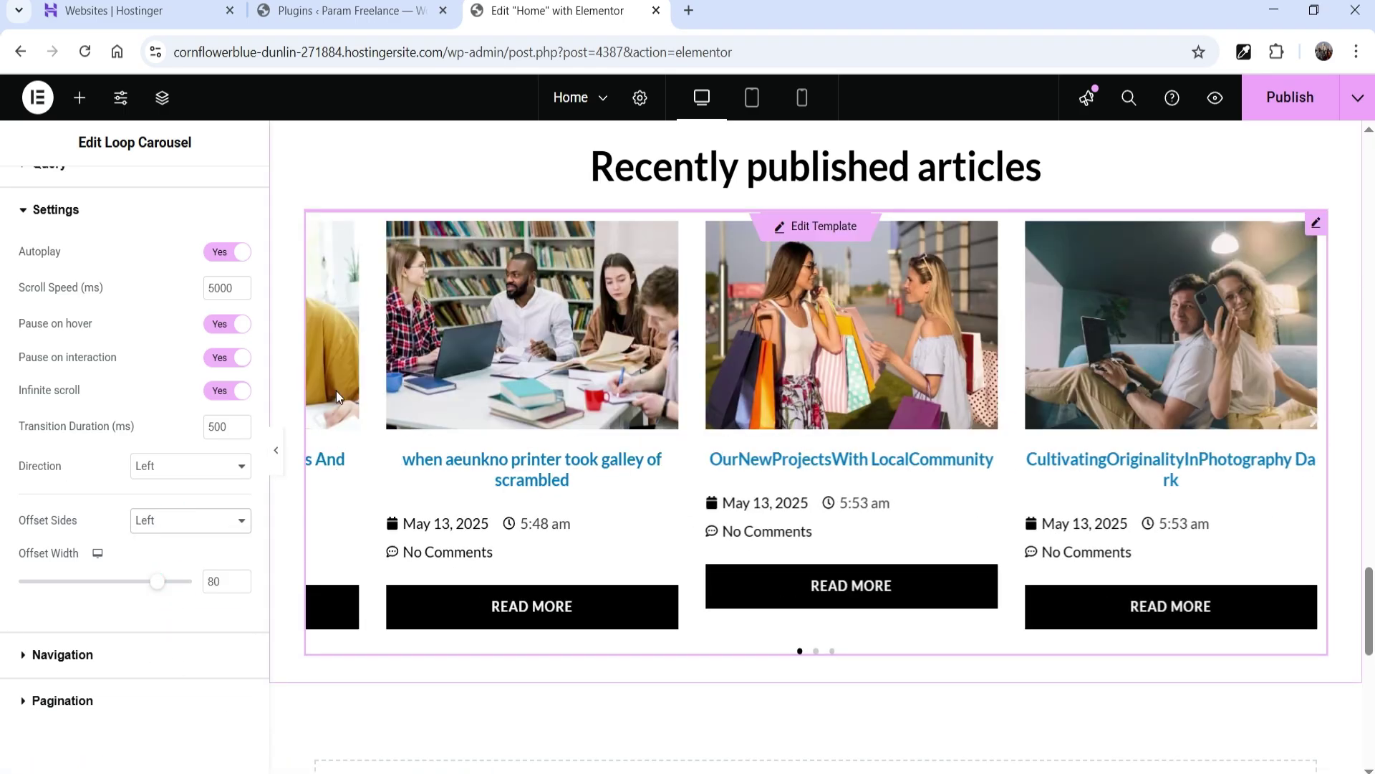
pyautogui.click(174, 520)
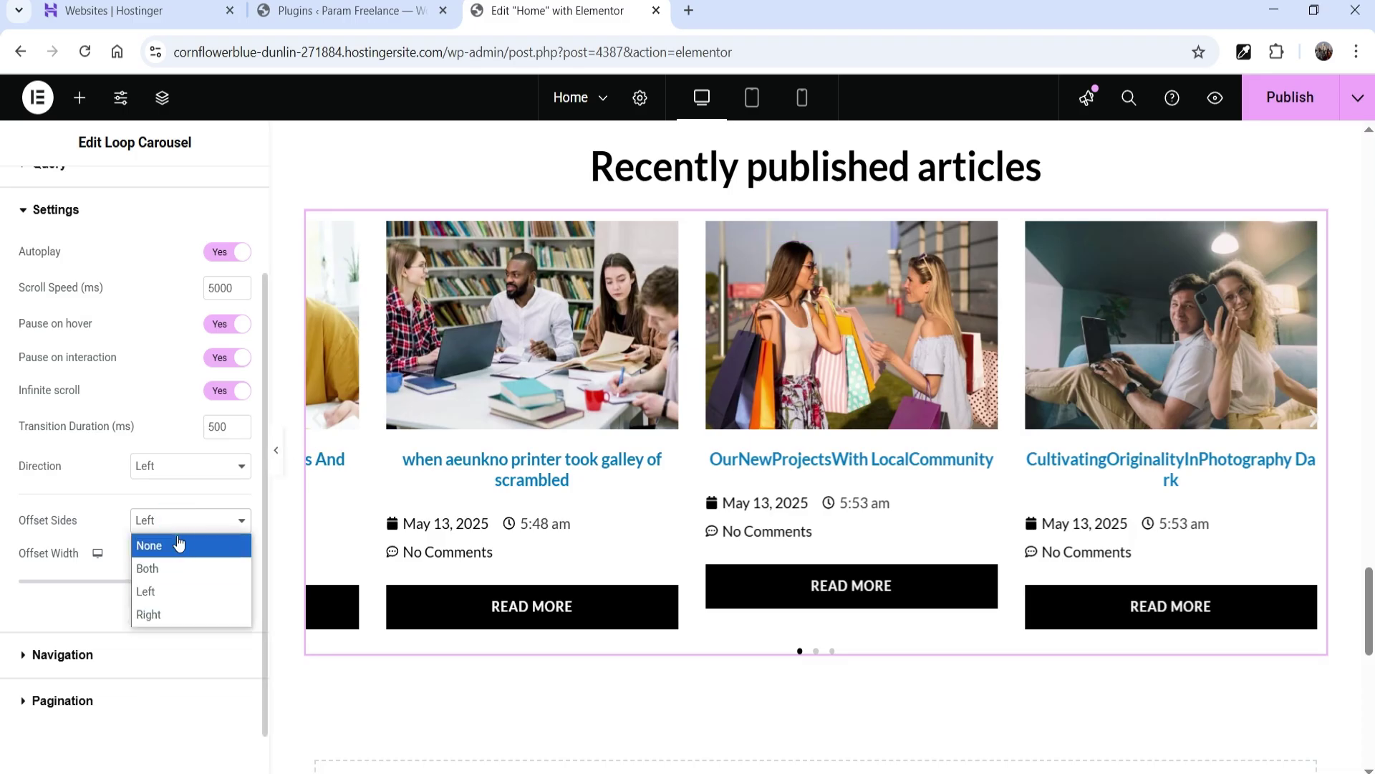
pyautogui.click(179, 545)
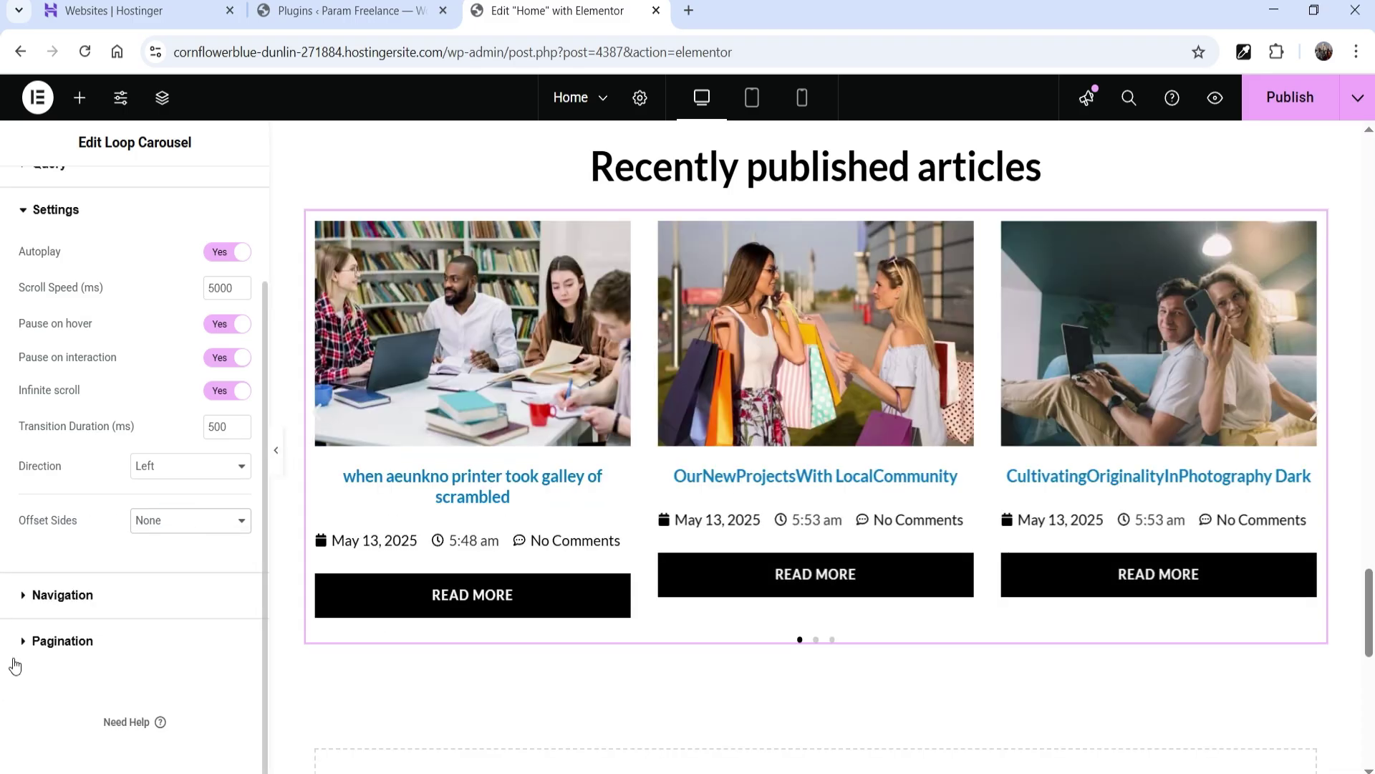
# Step: Expand the carousel's Navigation and Pagination settings sections
pyautogui.click(104, 596)
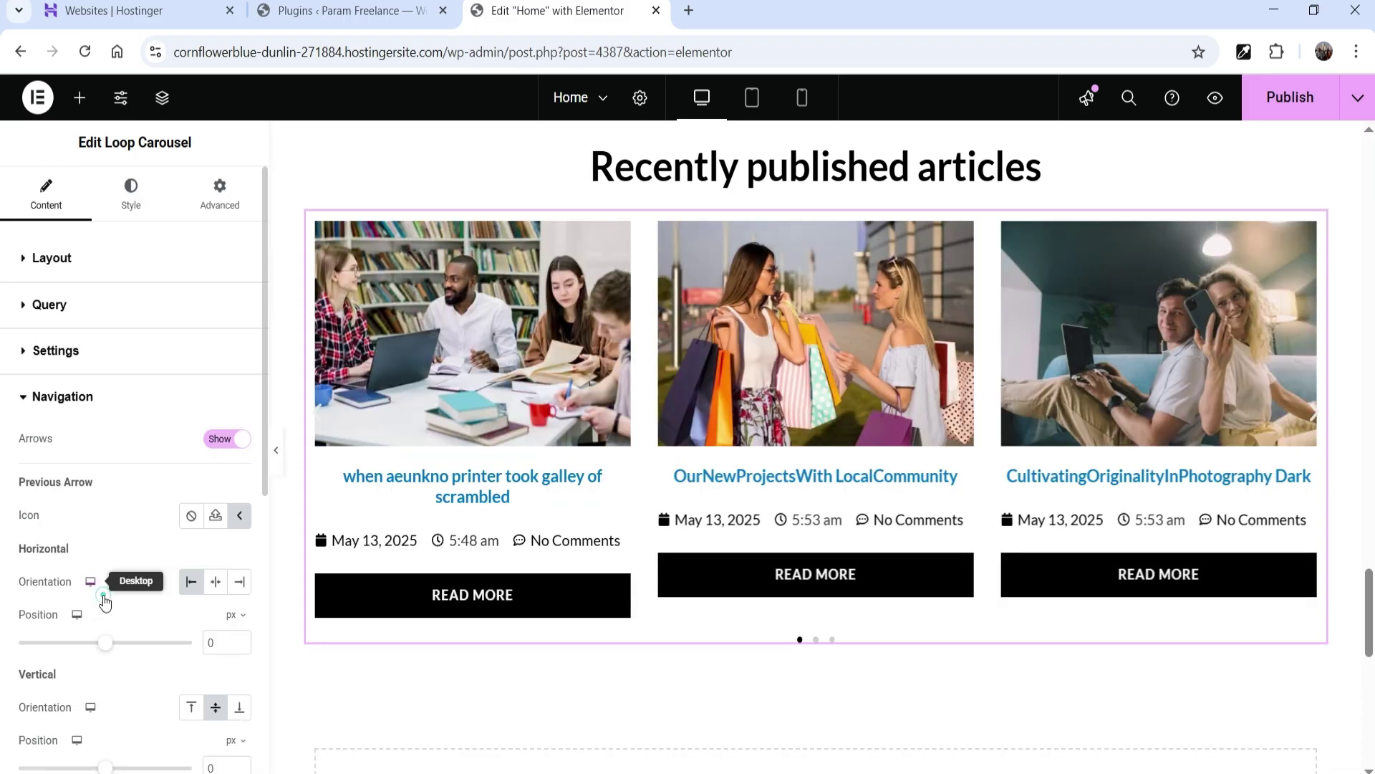
pyautogui.scroll(-3, 111, 577)
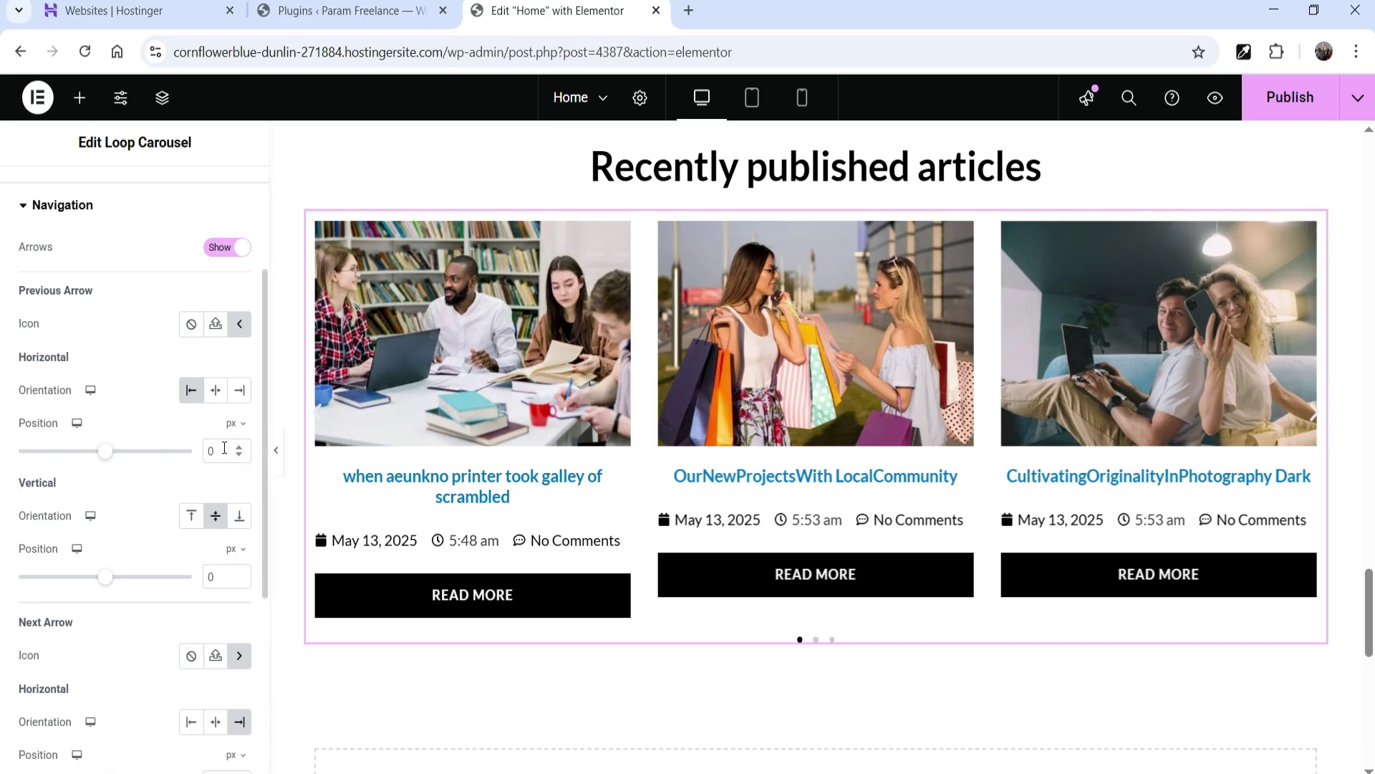
pyautogui.scroll(-1, 71, 465)
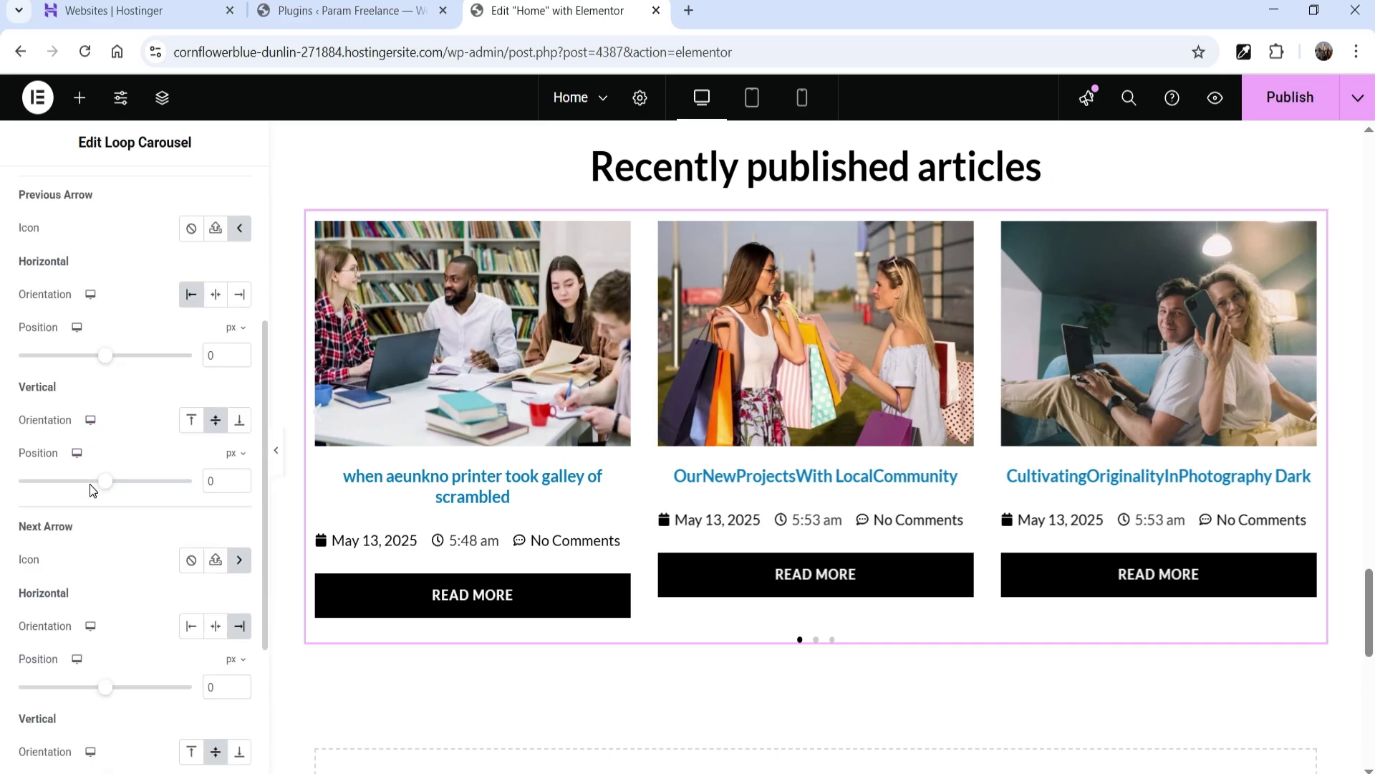
pyautogui.scroll(-3, 56, 457)
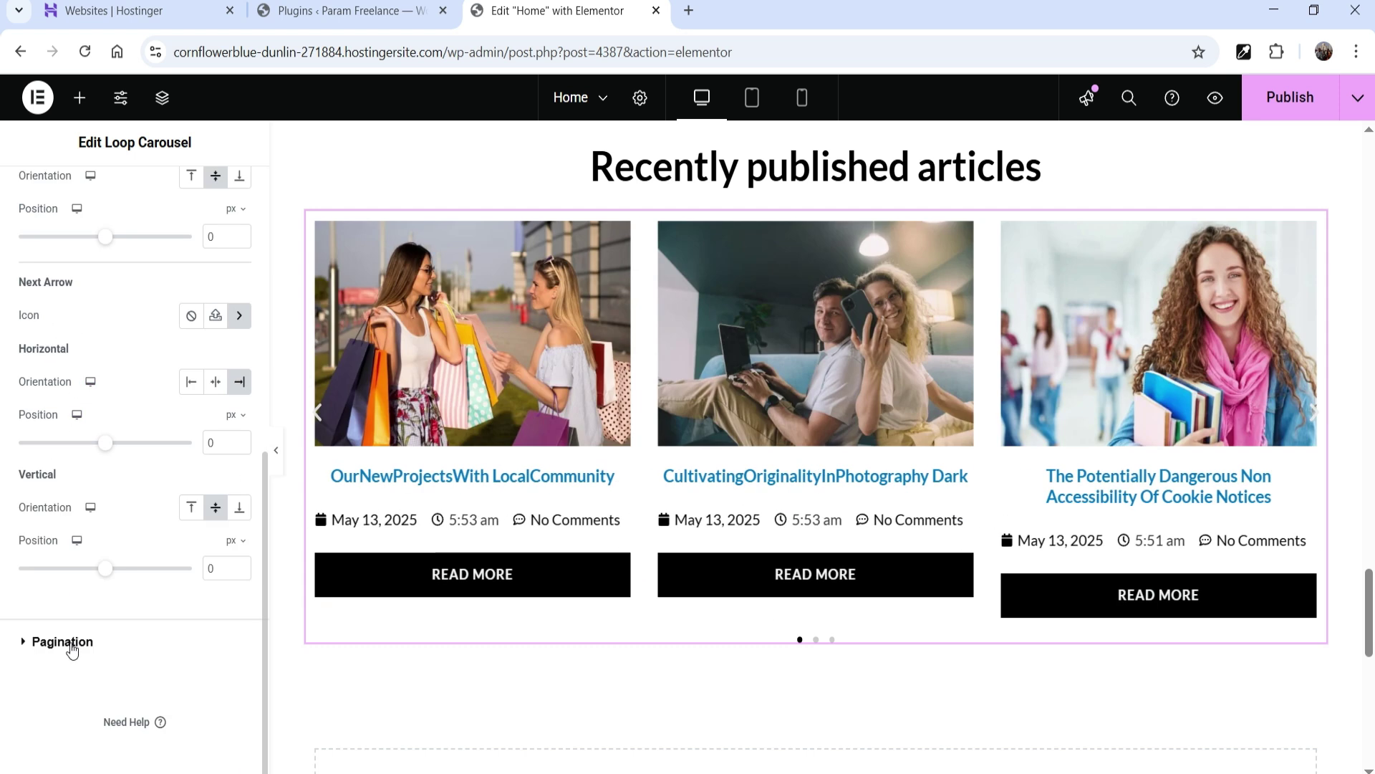
pyautogui.click(65, 642)
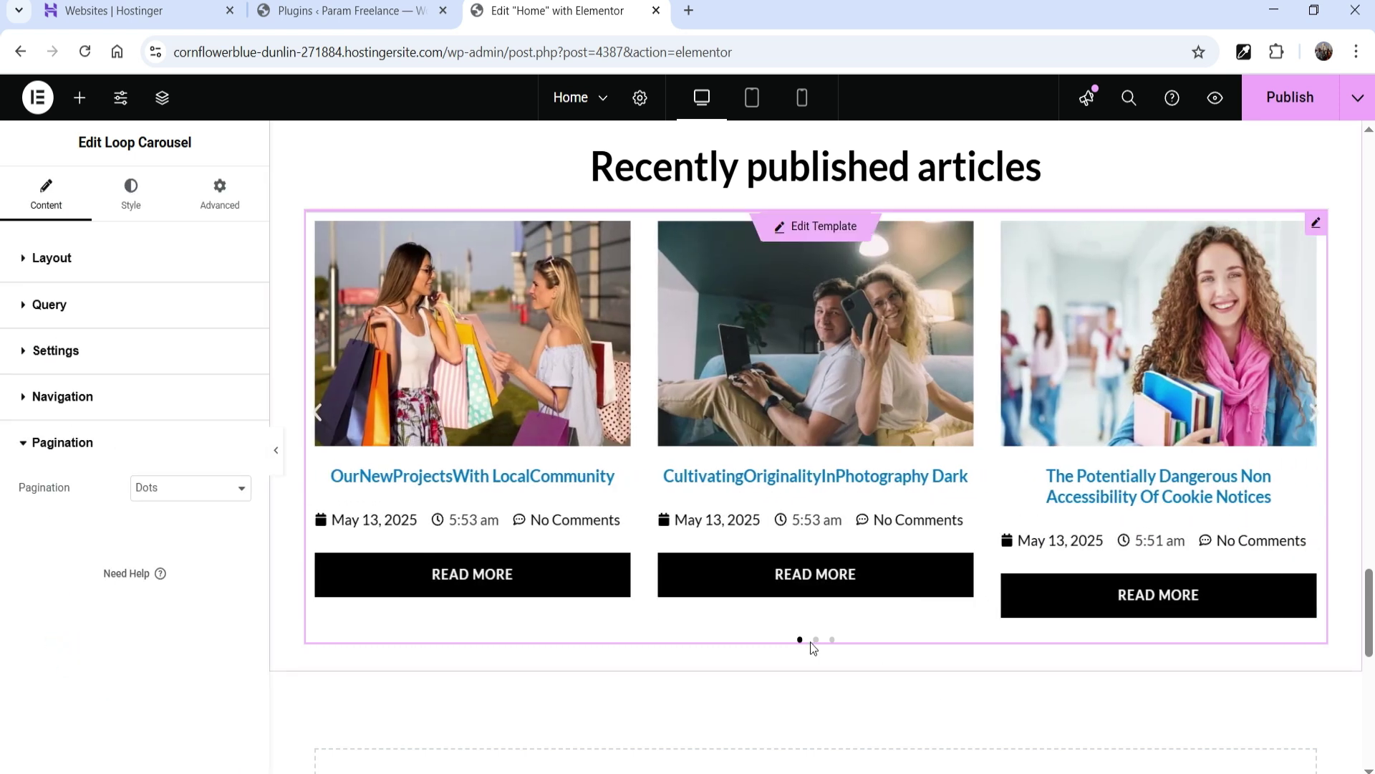
# Step: Try Progress and Fraction pagination, then set Pagination to Dots
pyautogui.click(189, 487)
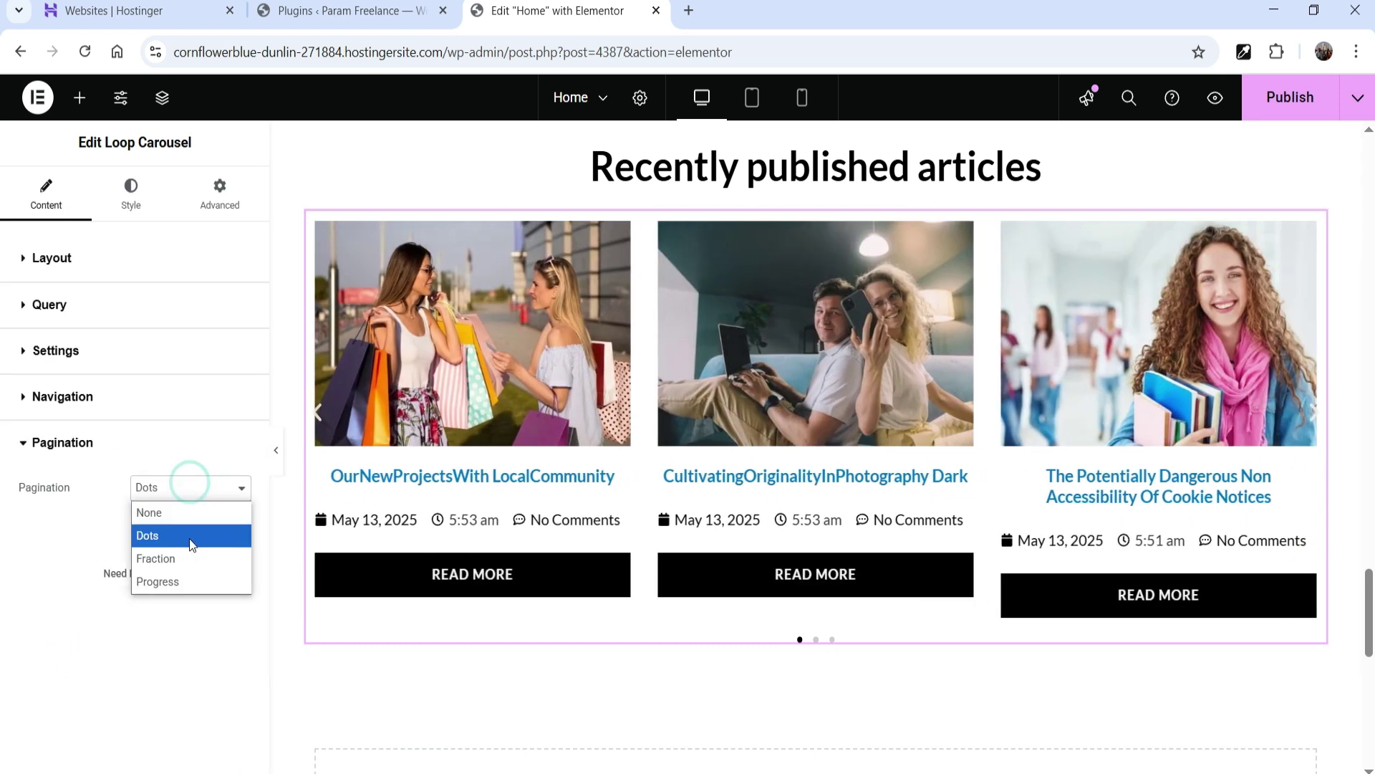
pyautogui.click(198, 581)
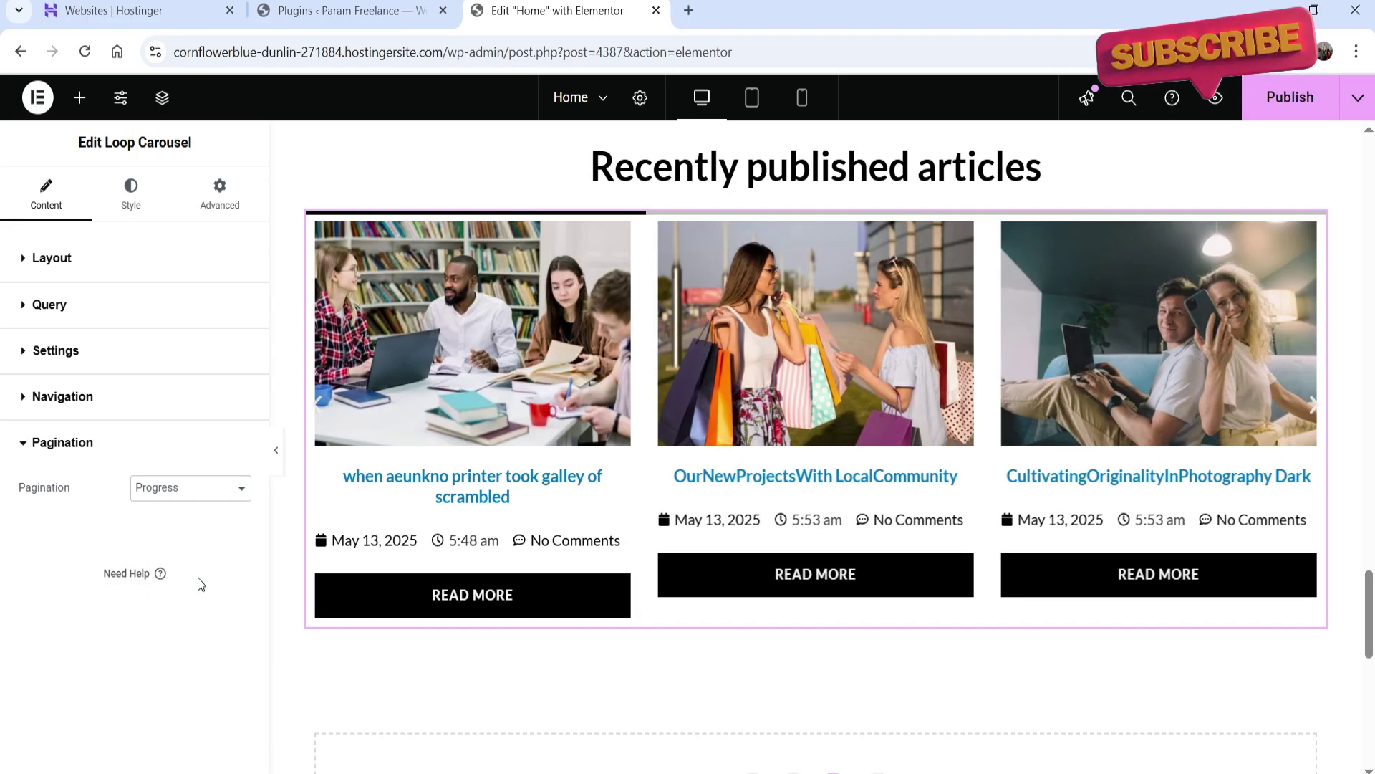
pyautogui.click(190, 494)
pyautogui.click(185, 559)
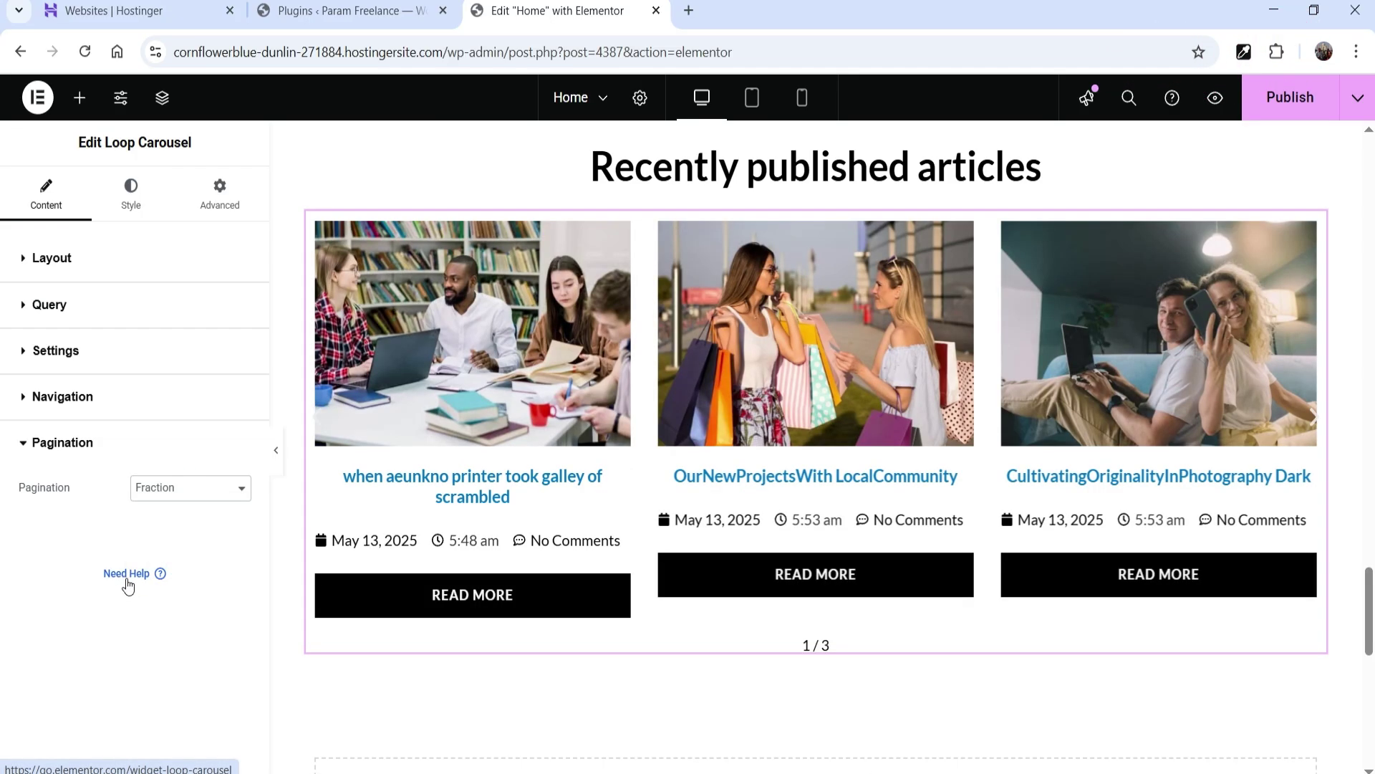
pyautogui.click(172, 489)
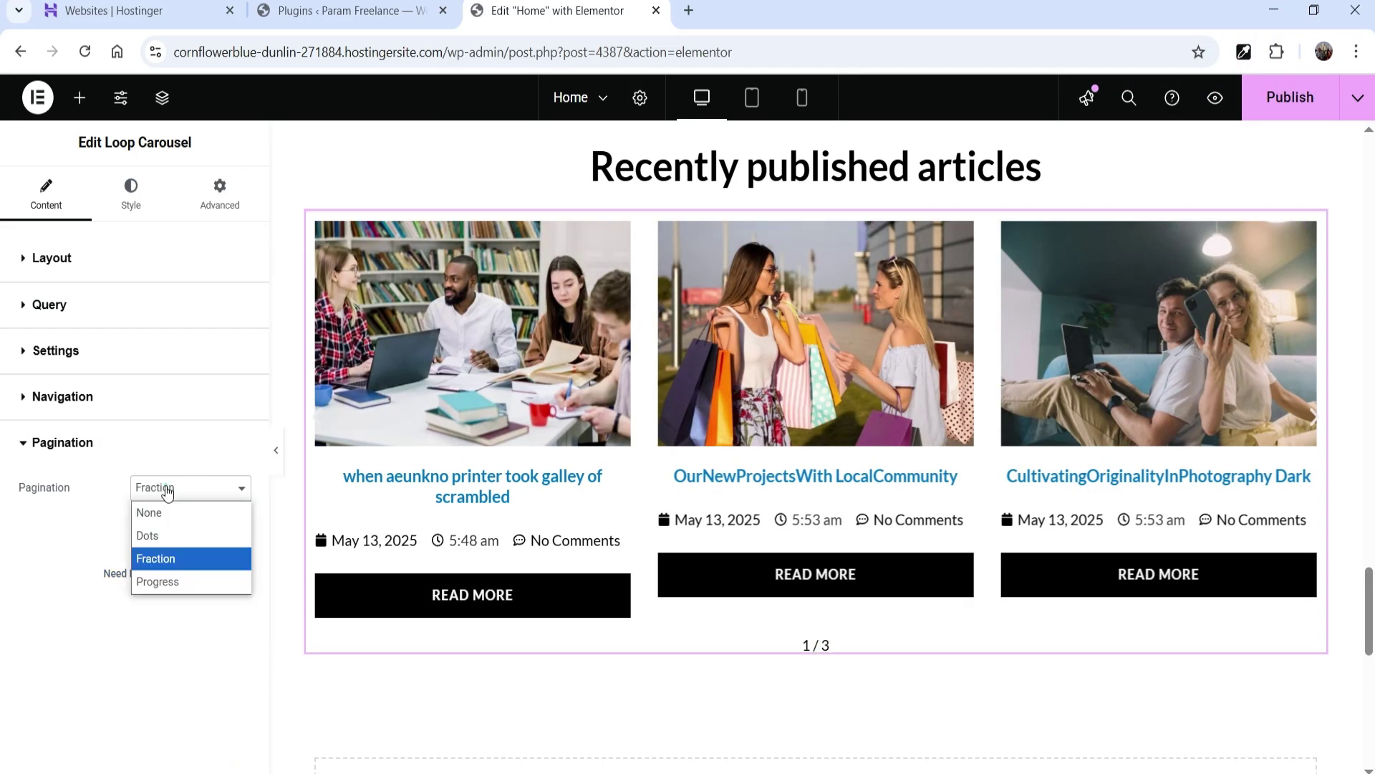
pyautogui.click(179, 532)
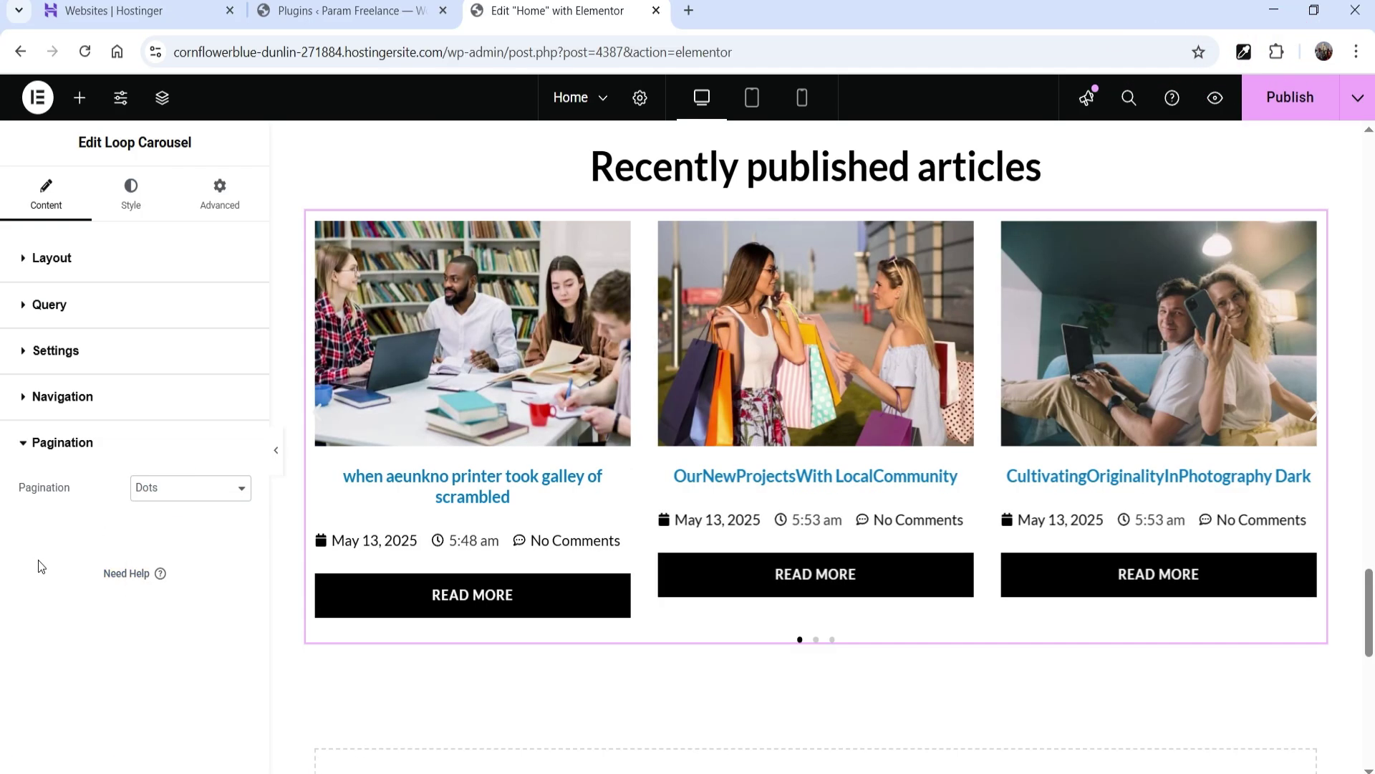
# Step: Set the carousel's slide Gap to 5 in the Style tab
pyautogui.click(128, 201)
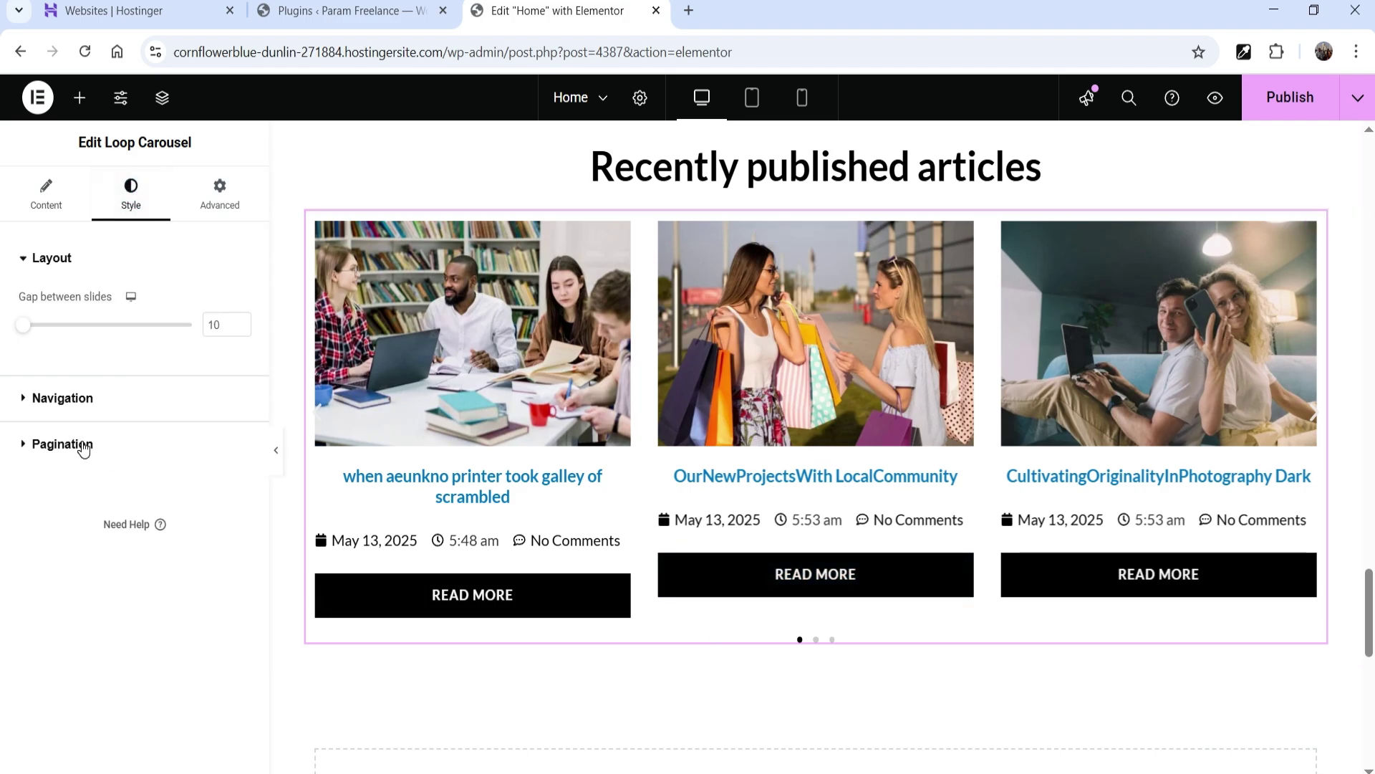
pyautogui.doubleClick(214, 325)
pyautogui.write('5')
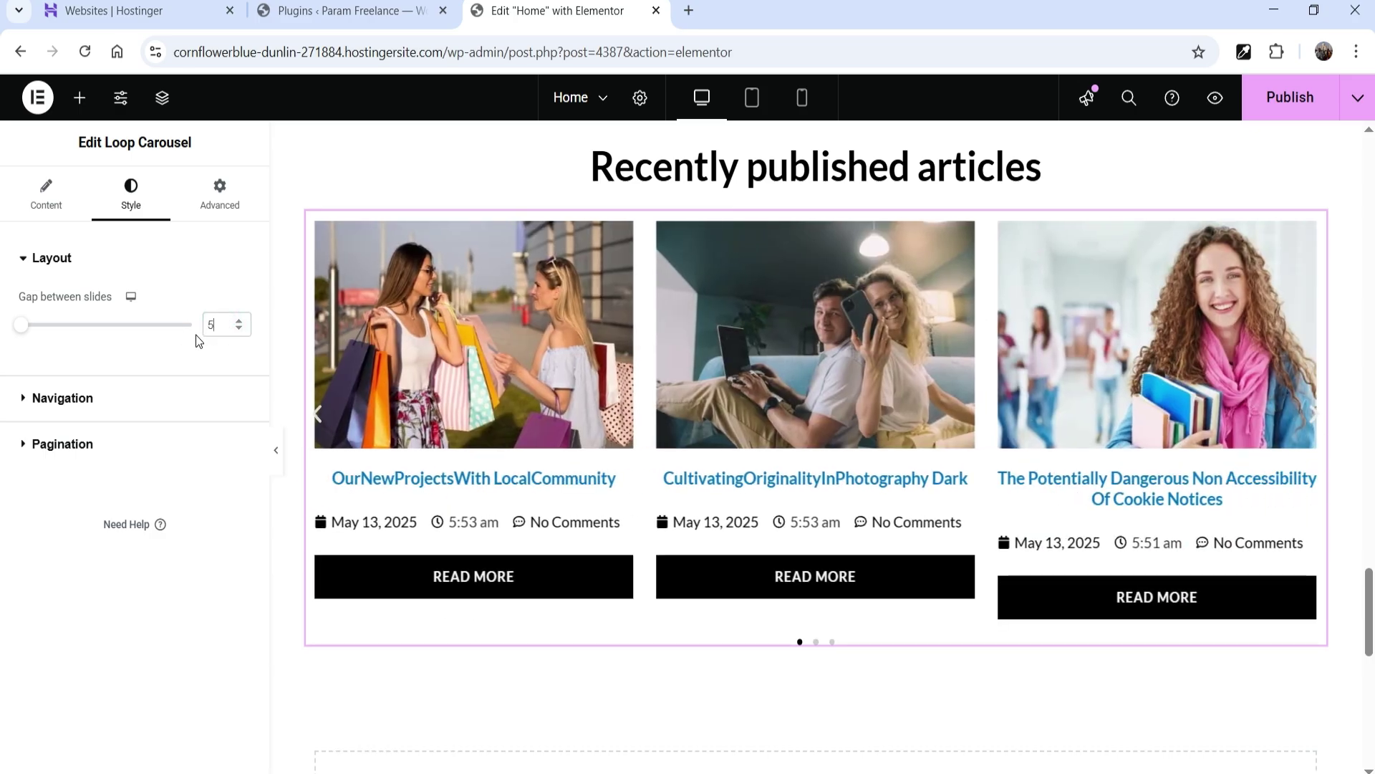
# Step: Enlarge the navigation arrows and make them white on a dark Theme Text background
pyautogui.click(79, 399)
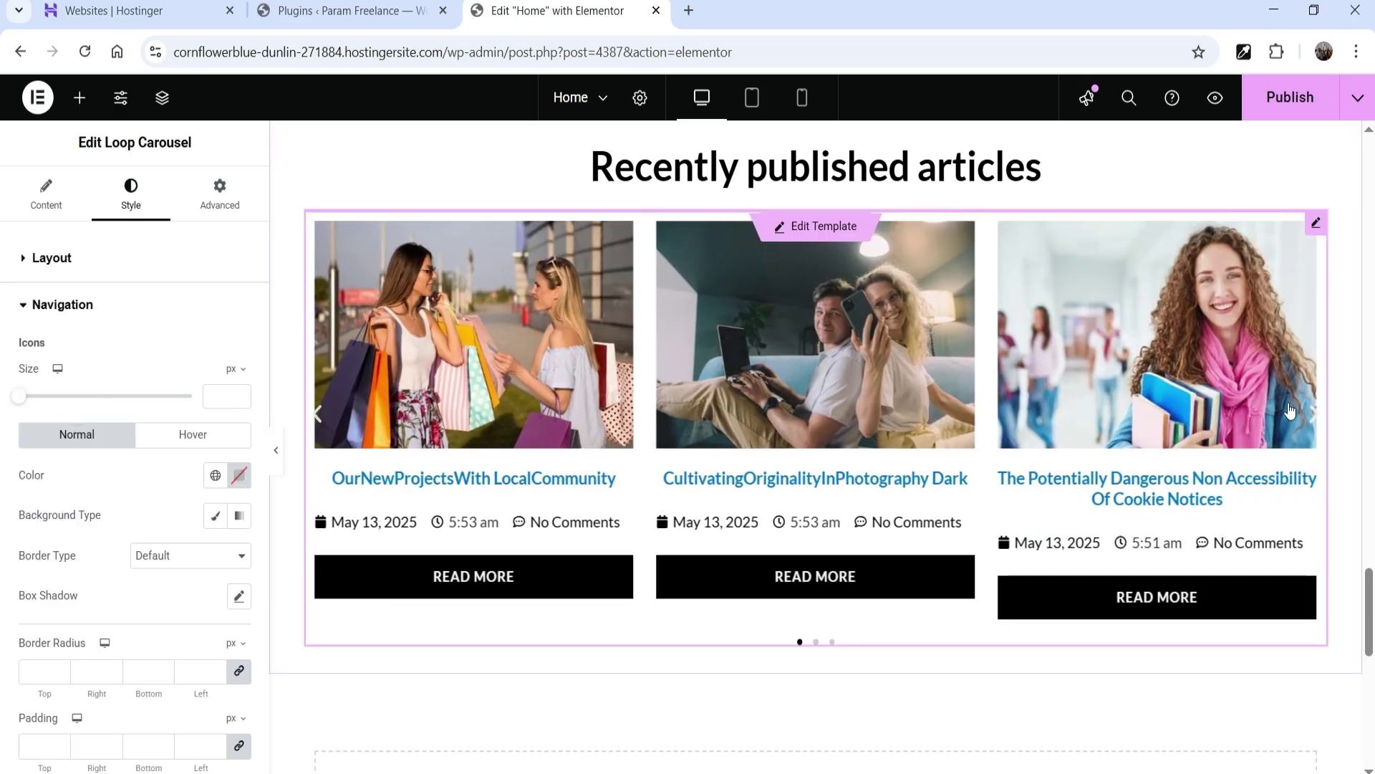
pyautogui.moveTo(24, 403); pyautogui.dragTo(33, 403)
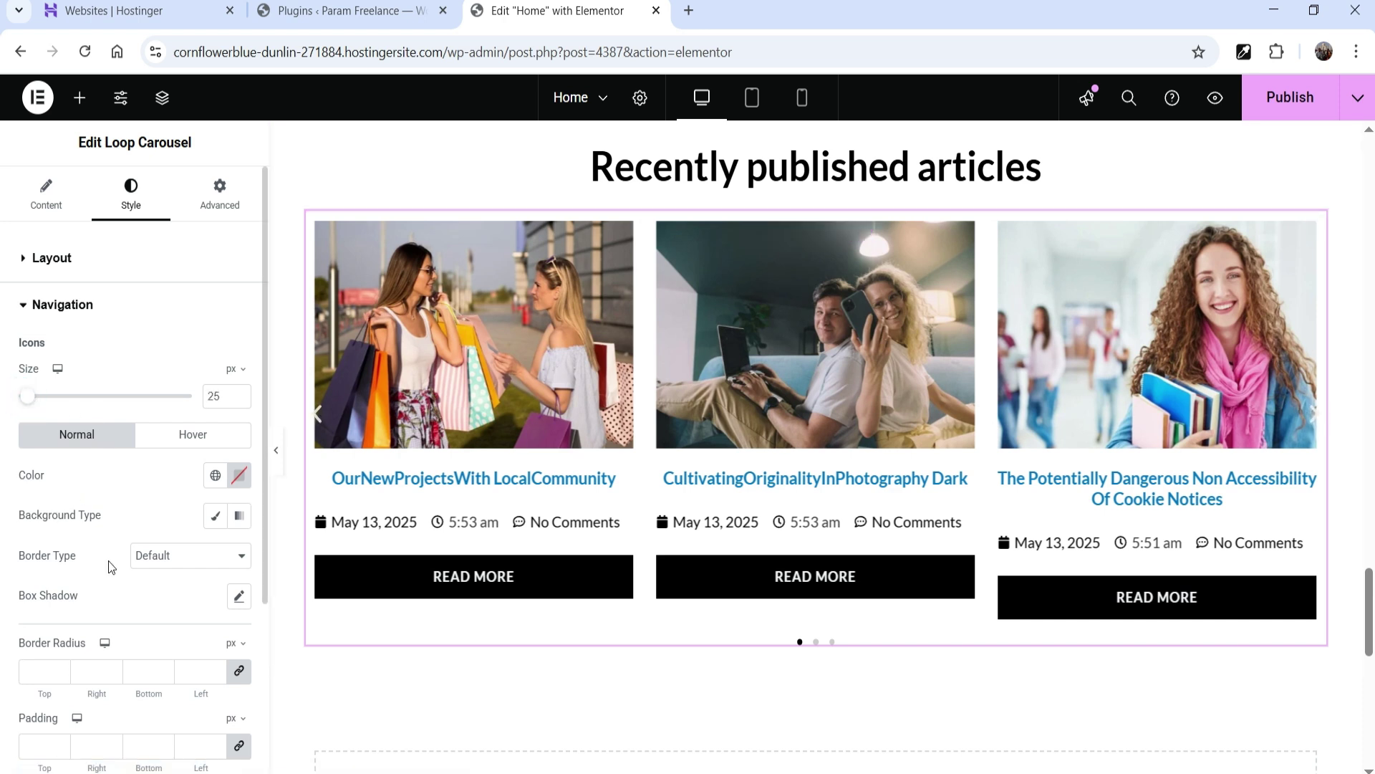
pyautogui.click(215, 475)
pyautogui.click(96, 292)
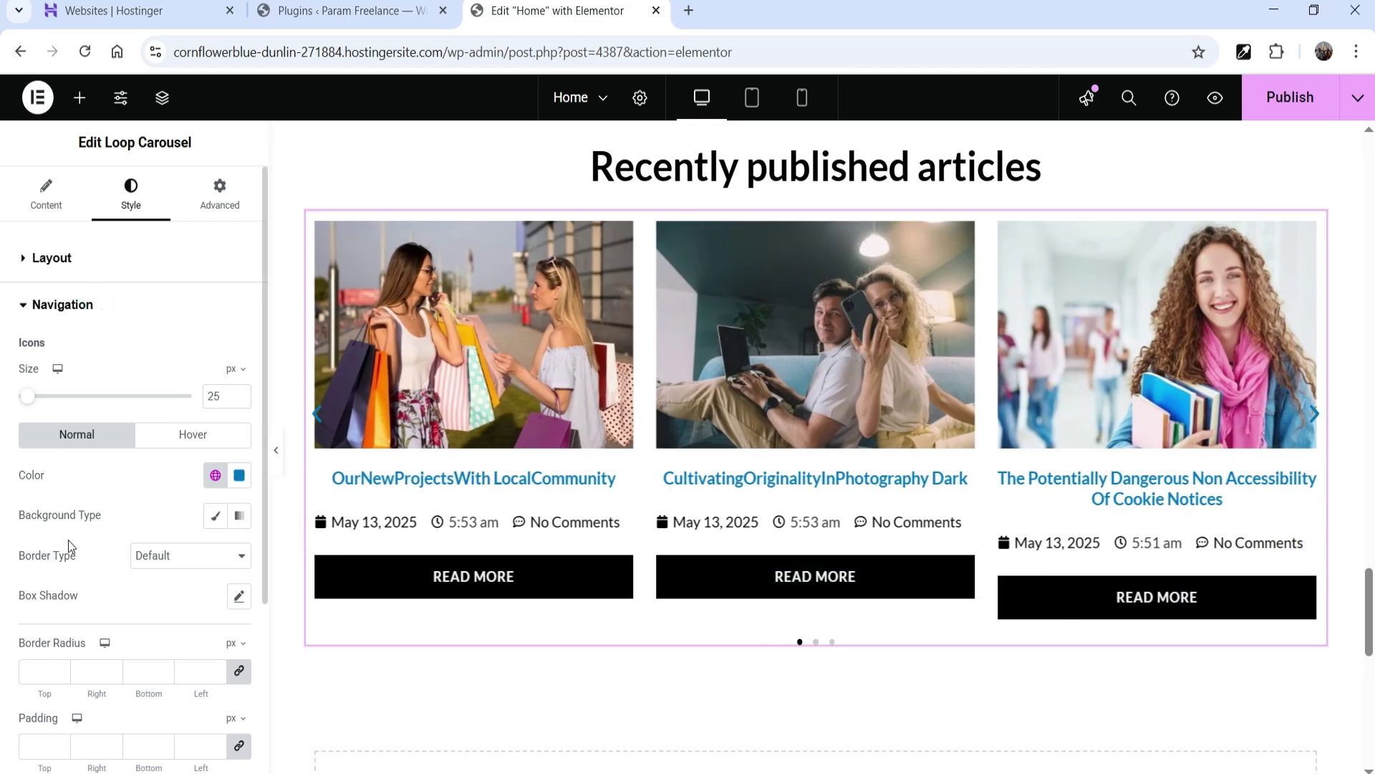
pyautogui.scroll(-2, 68, 548)
pyautogui.click(214, 419)
pyautogui.click(213, 459)
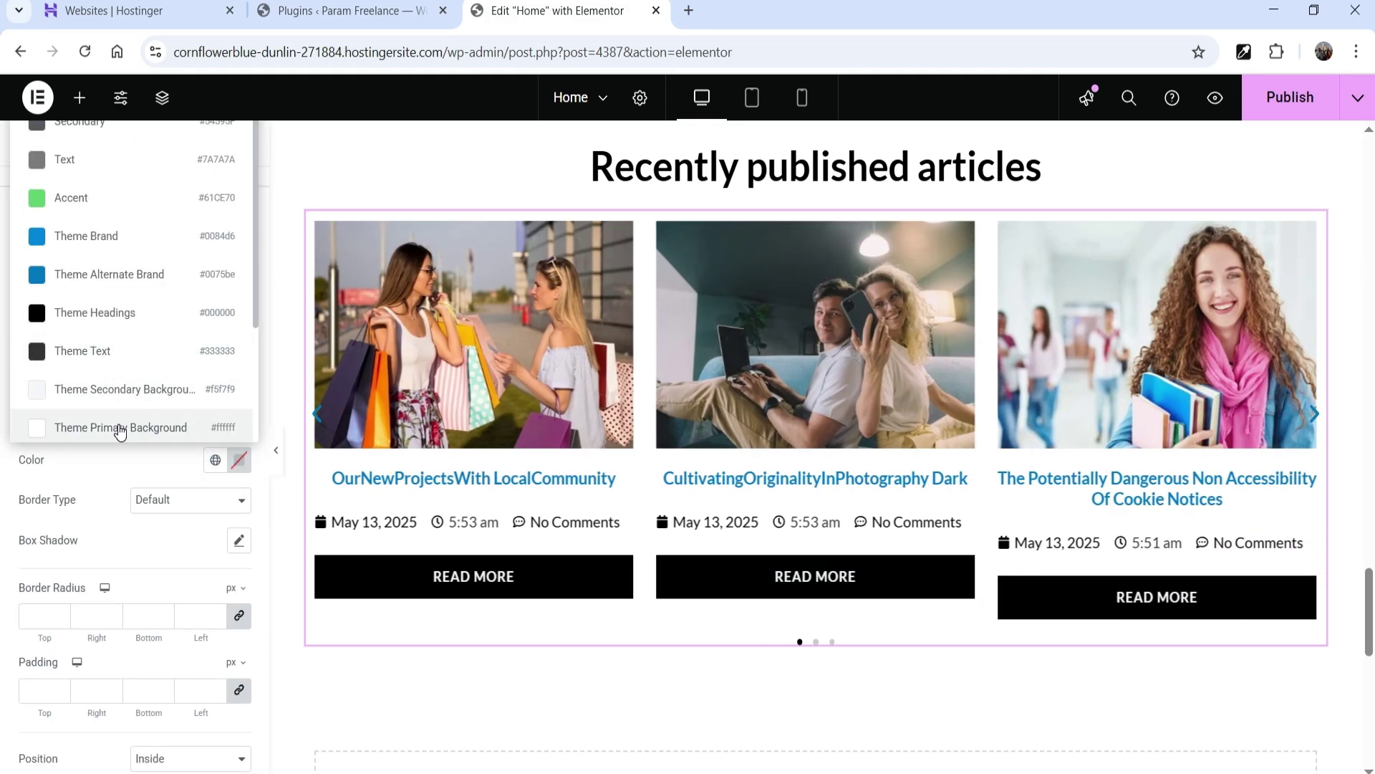
pyautogui.click(114, 352)
pyautogui.click(215, 379)
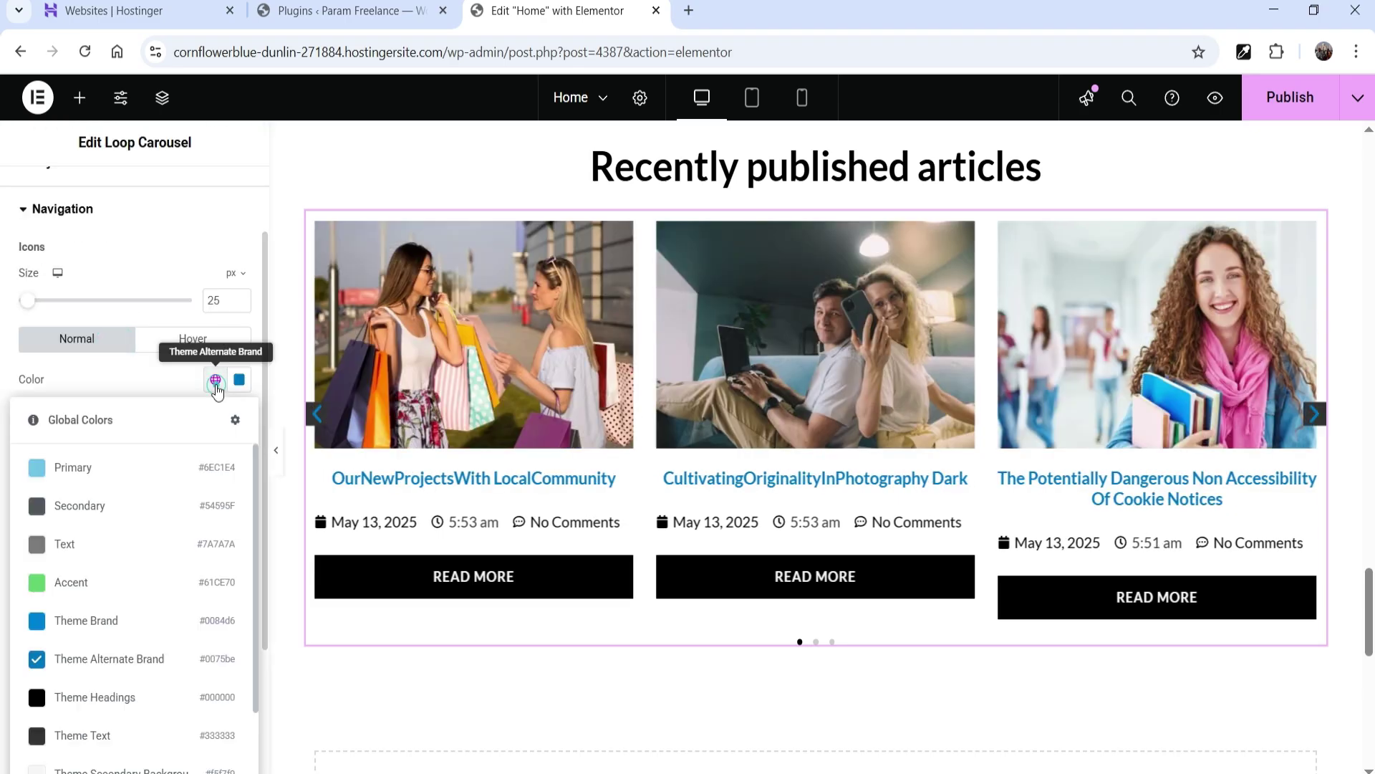
pyautogui.click(115, 768)
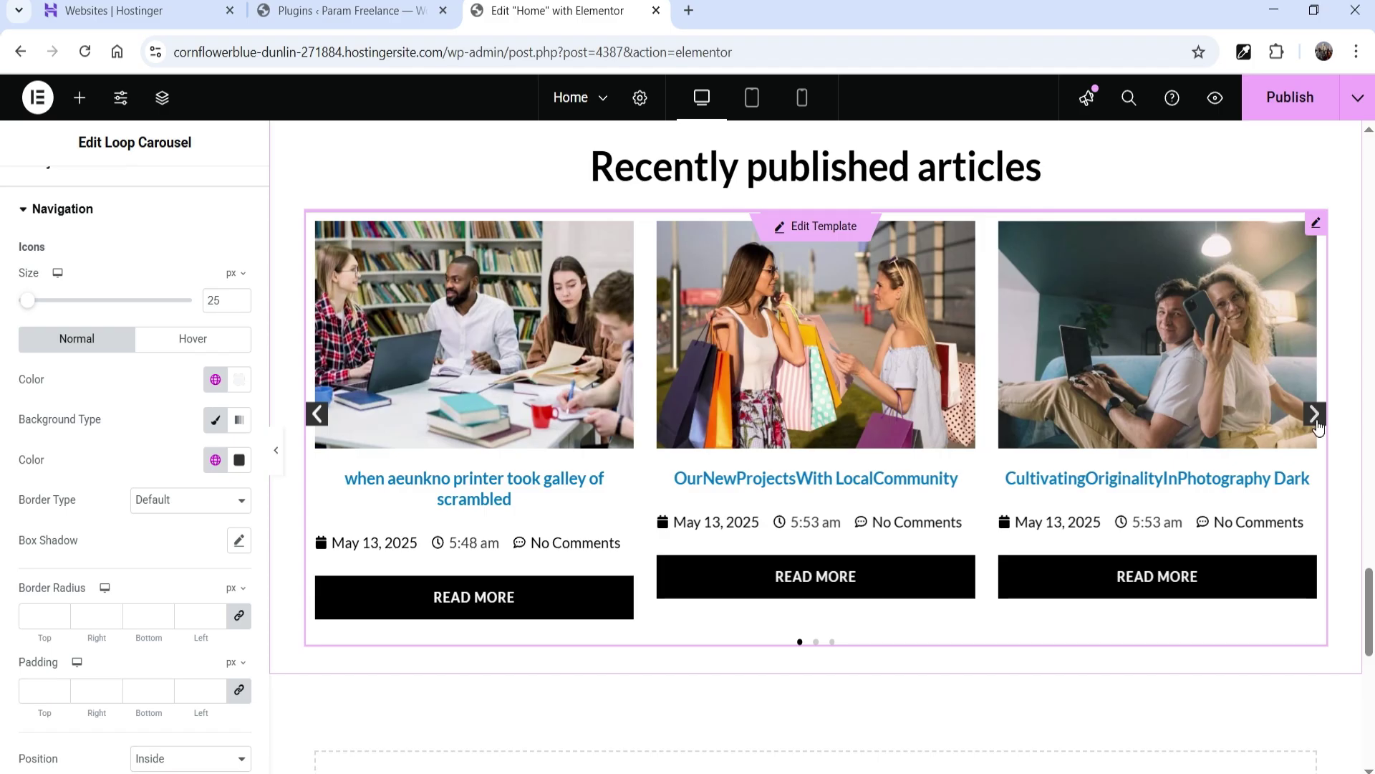
# Step: Advance the carousel to test the arrows and enlarge the arrow icons further
pyautogui.click(1315, 414)
pyautogui.scroll(-3, 72, 466)
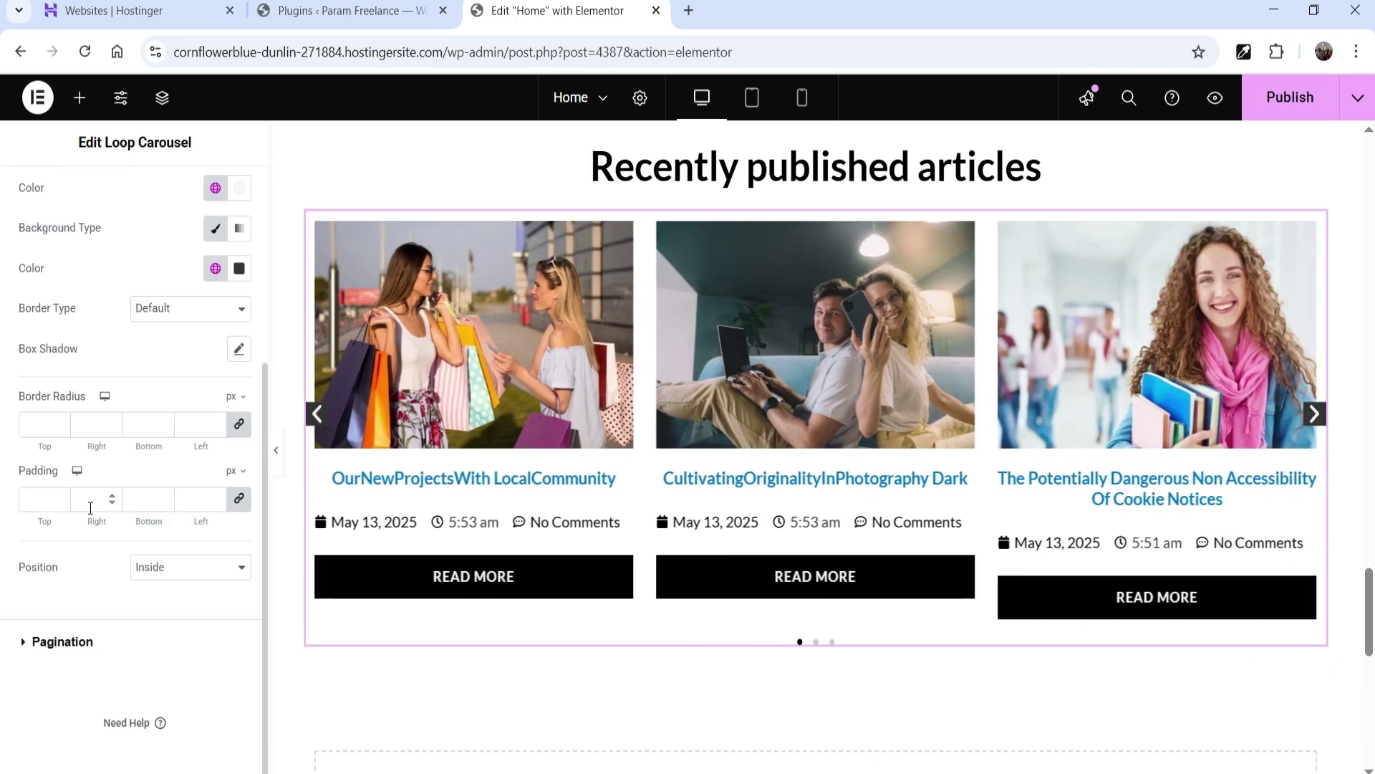
pyautogui.scroll(5, 72, 466)
pyautogui.moveTo(30, 399); pyautogui.dragTo(38, 397)
pyautogui.scroll(-3, 76, 505)
pyautogui.scroll(-2, 78, 510)
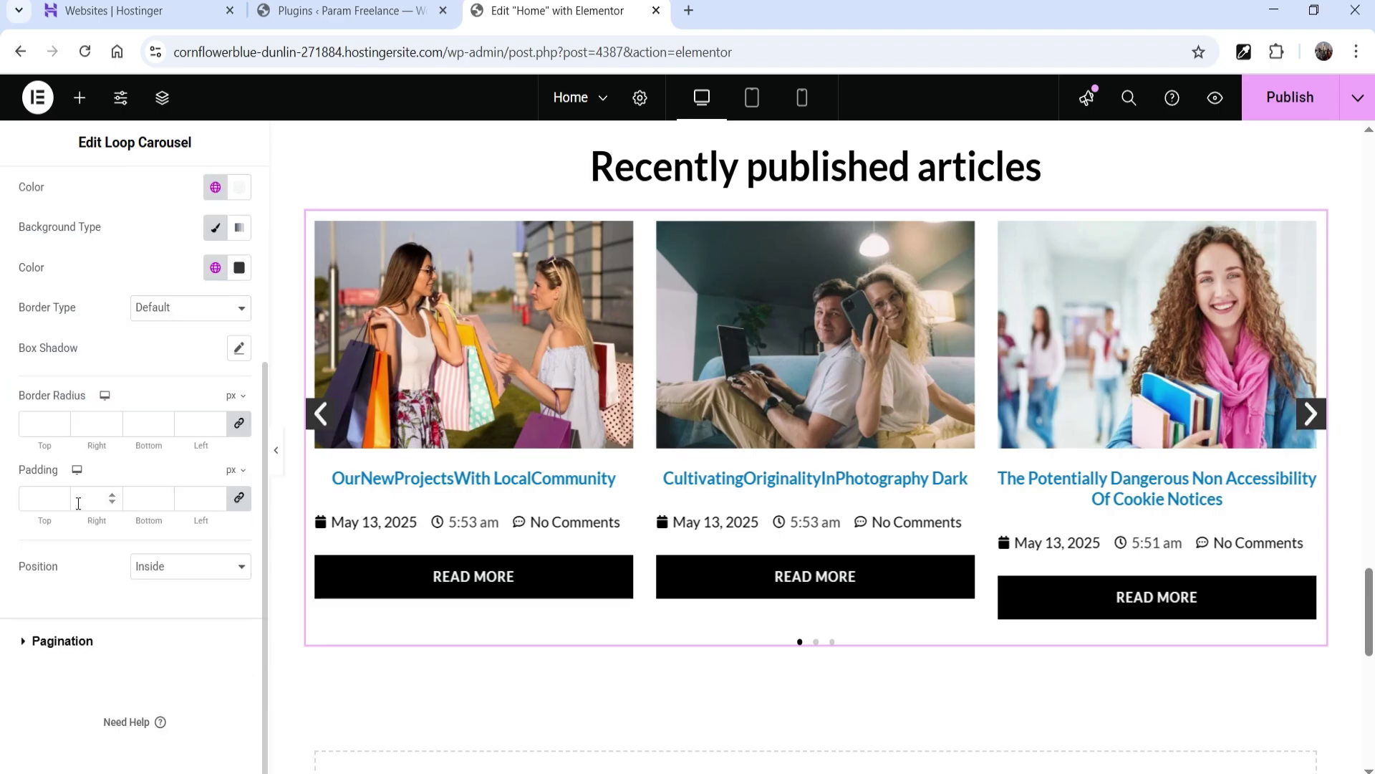
# Step: Set pagination dot spacing 6, size 17 and blue colour, then publish the page
pyautogui.click(56, 645)
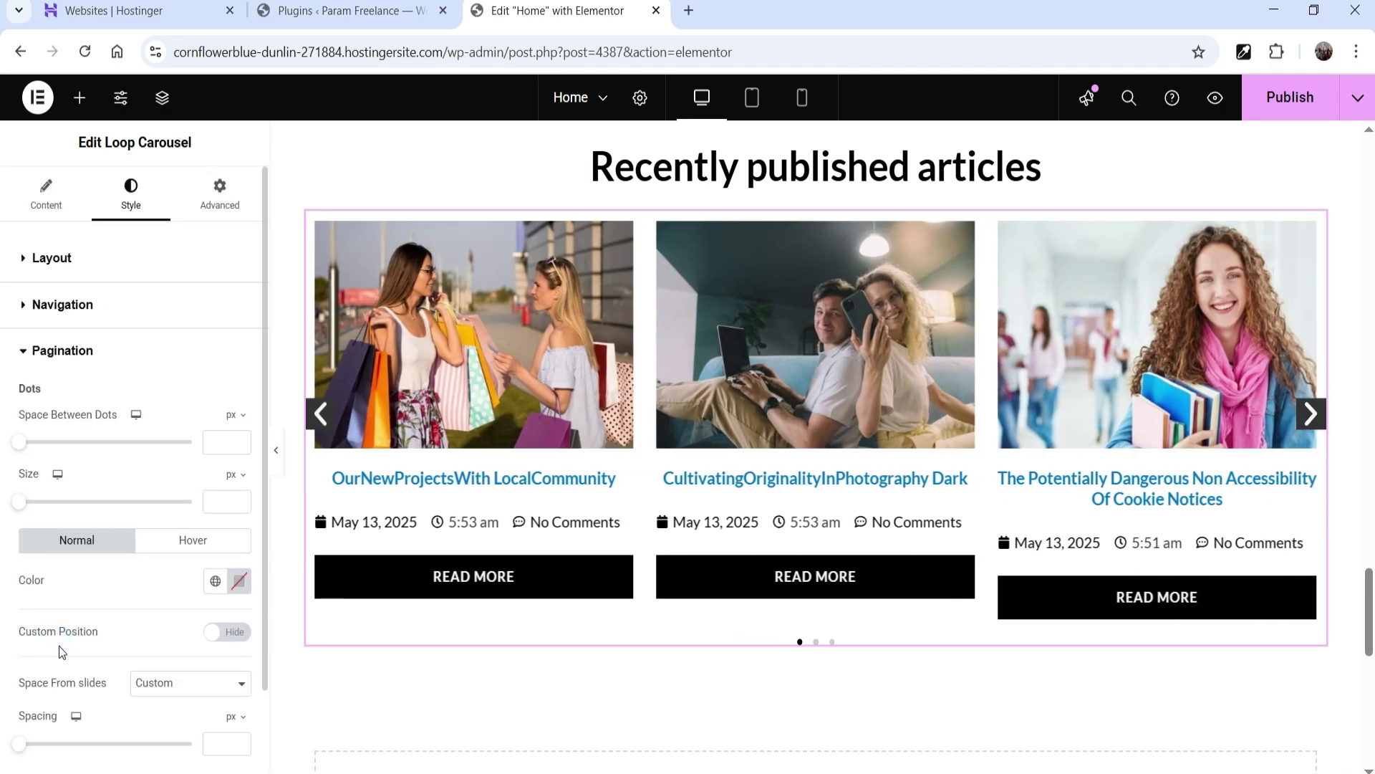
pyautogui.scroll(-2, 48, 545)
pyautogui.moveTo(20, 342); pyautogui.dragTo(39, 343)
pyautogui.moveTo(20, 395)
pyautogui.mouseDown()
pyautogui.moveTo(46, 399)
pyautogui.moveTo(29, 395)
pyautogui.mouseUp()
pyautogui.click(216, 477)
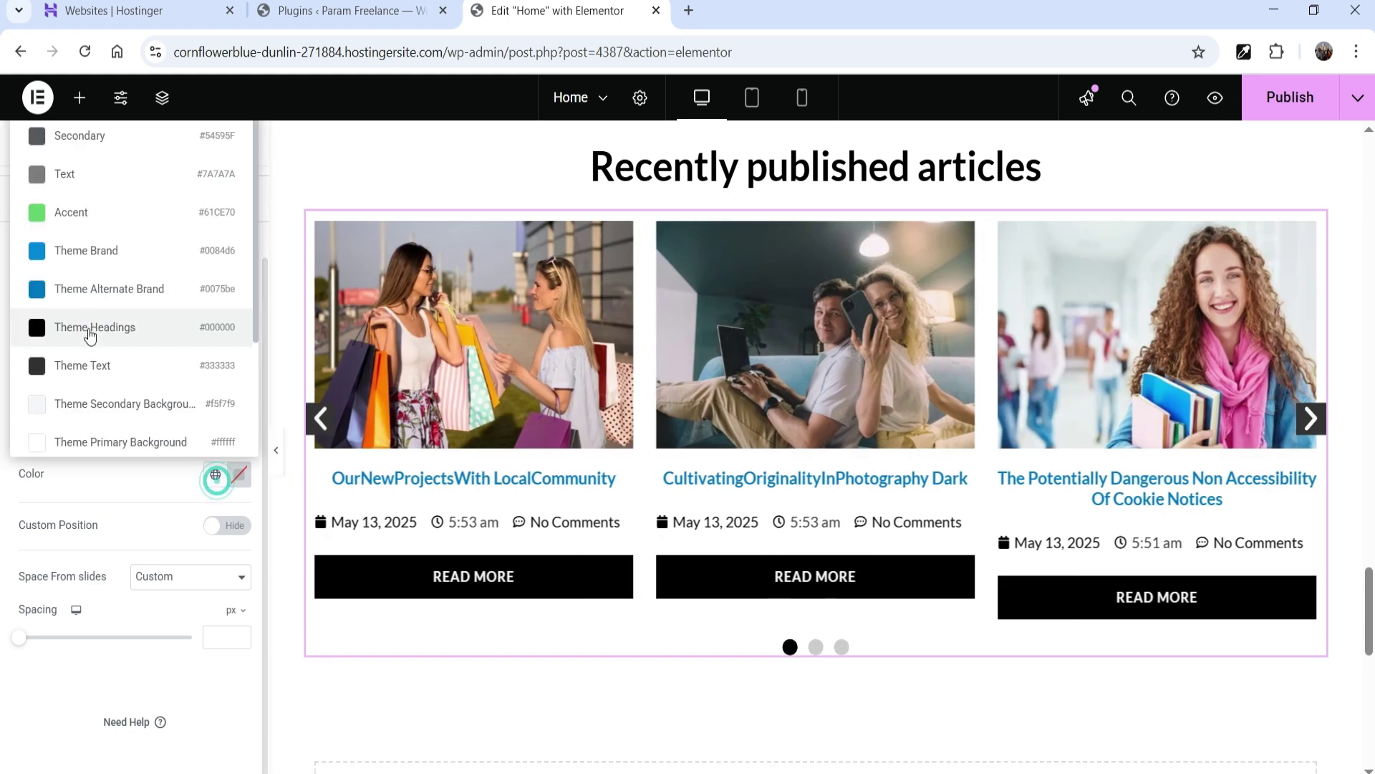
pyautogui.click(87, 288)
pyautogui.click(1272, 109)
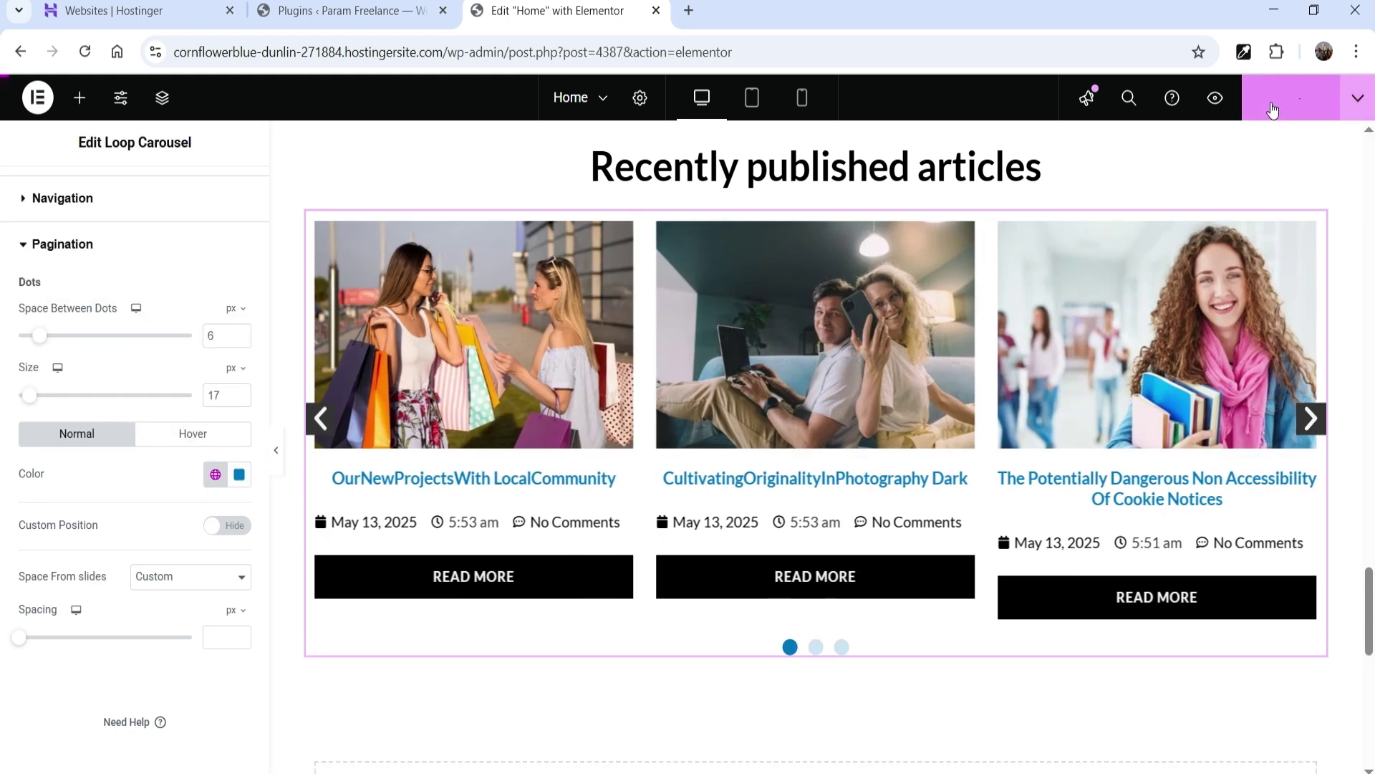
# Step: View the published Home page live and scroll down to the carousel
pyautogui.click(1359, 97)
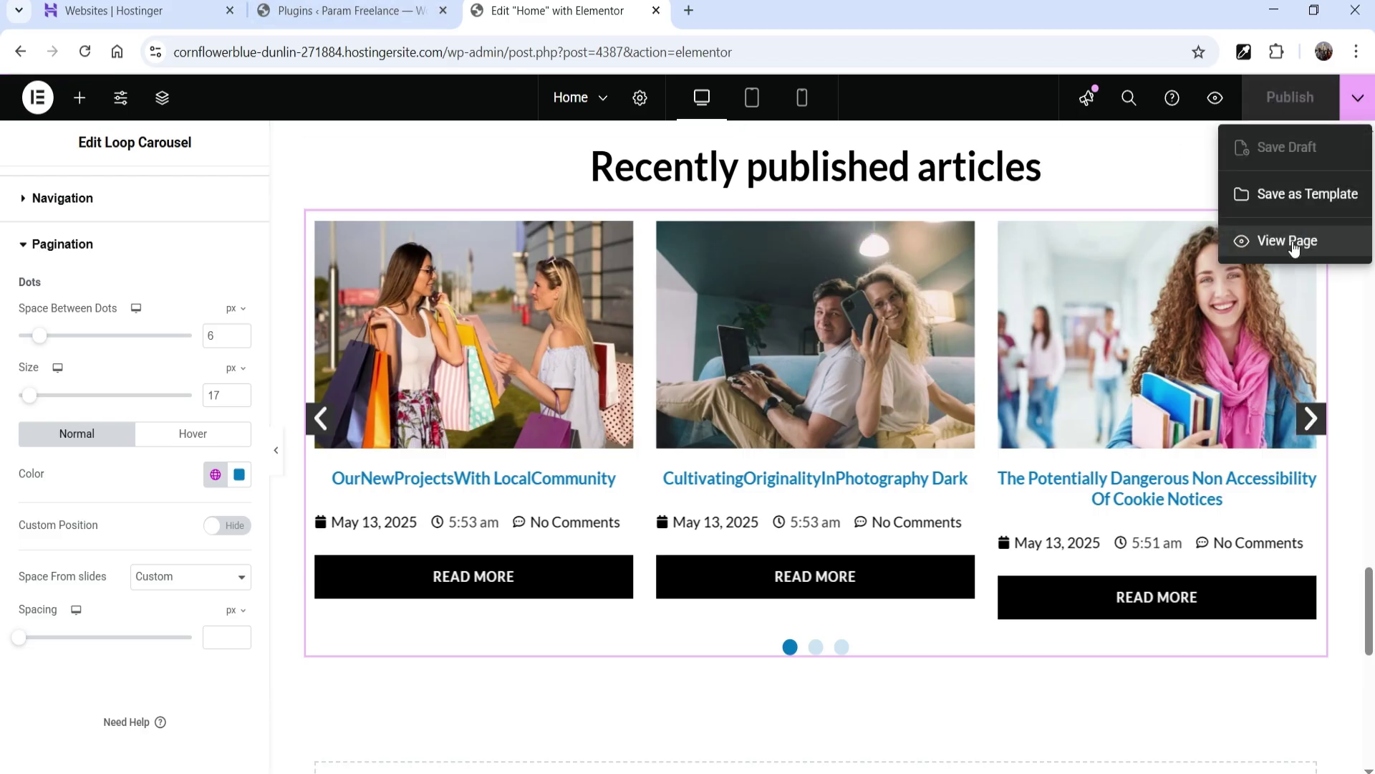
pyautogui.click(1293, 243)
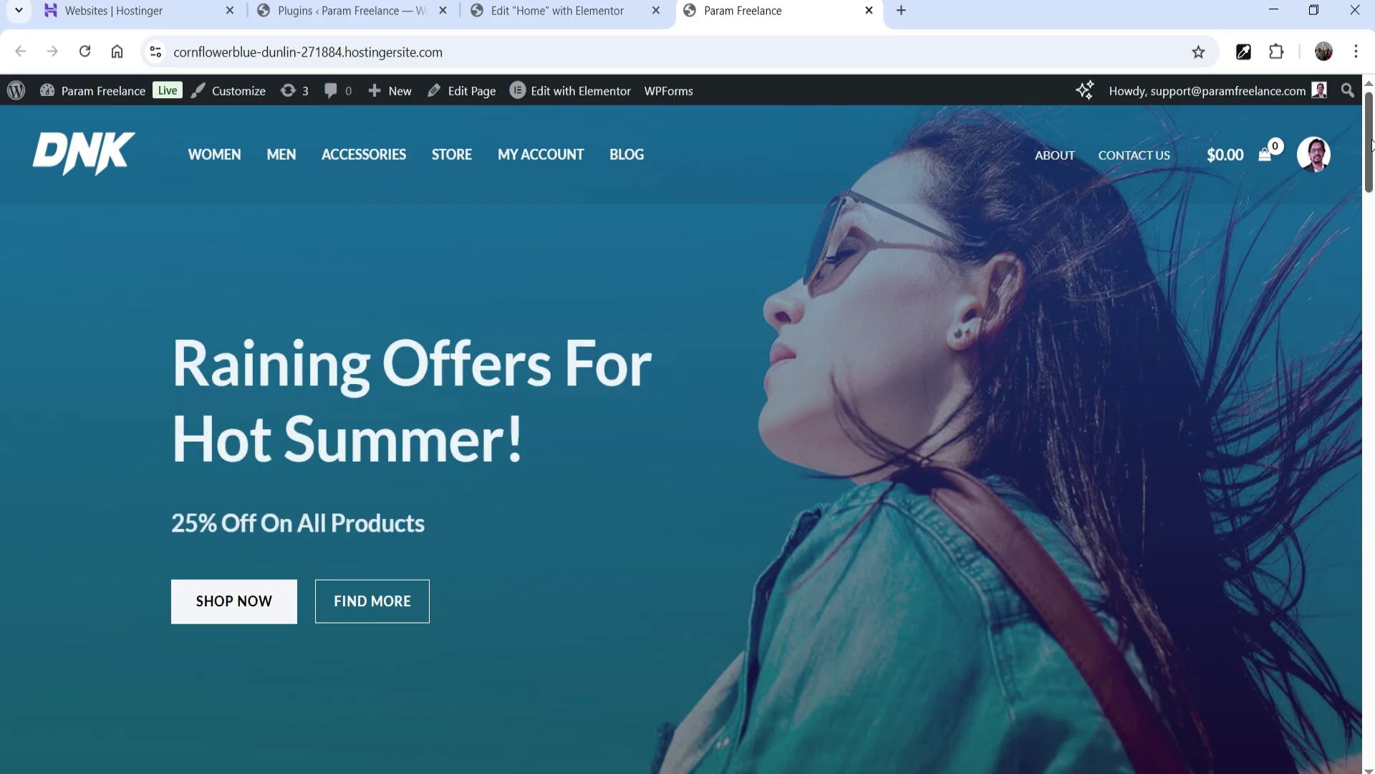
pyautogui.scroll(-15, 1292, 239)
pyautogui.scroll(-12, 1372, 511)
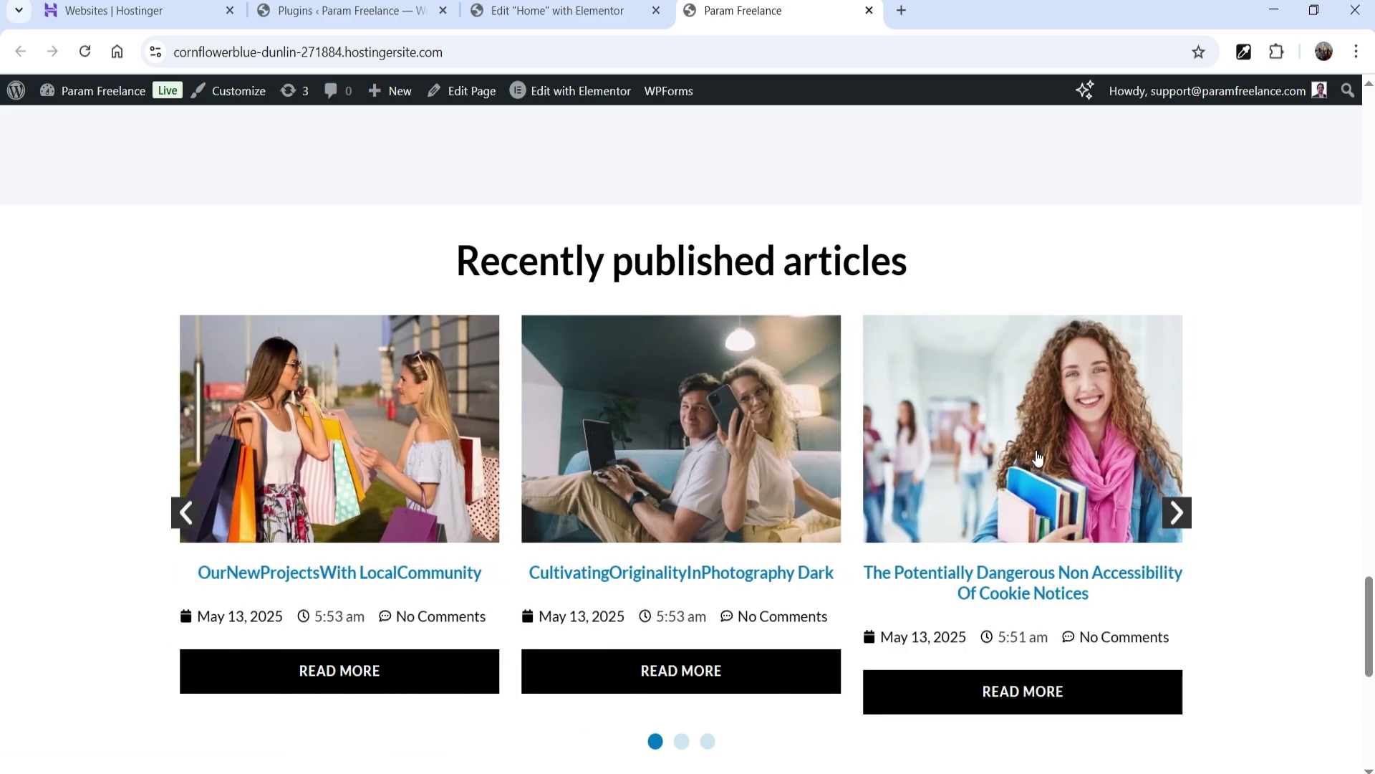
# Step: Open the cookie notices article from its carousel card, then go back to the Home page
pyautogui.click(1035, 453)
pyautogui.scroll(-10, 680, 410)
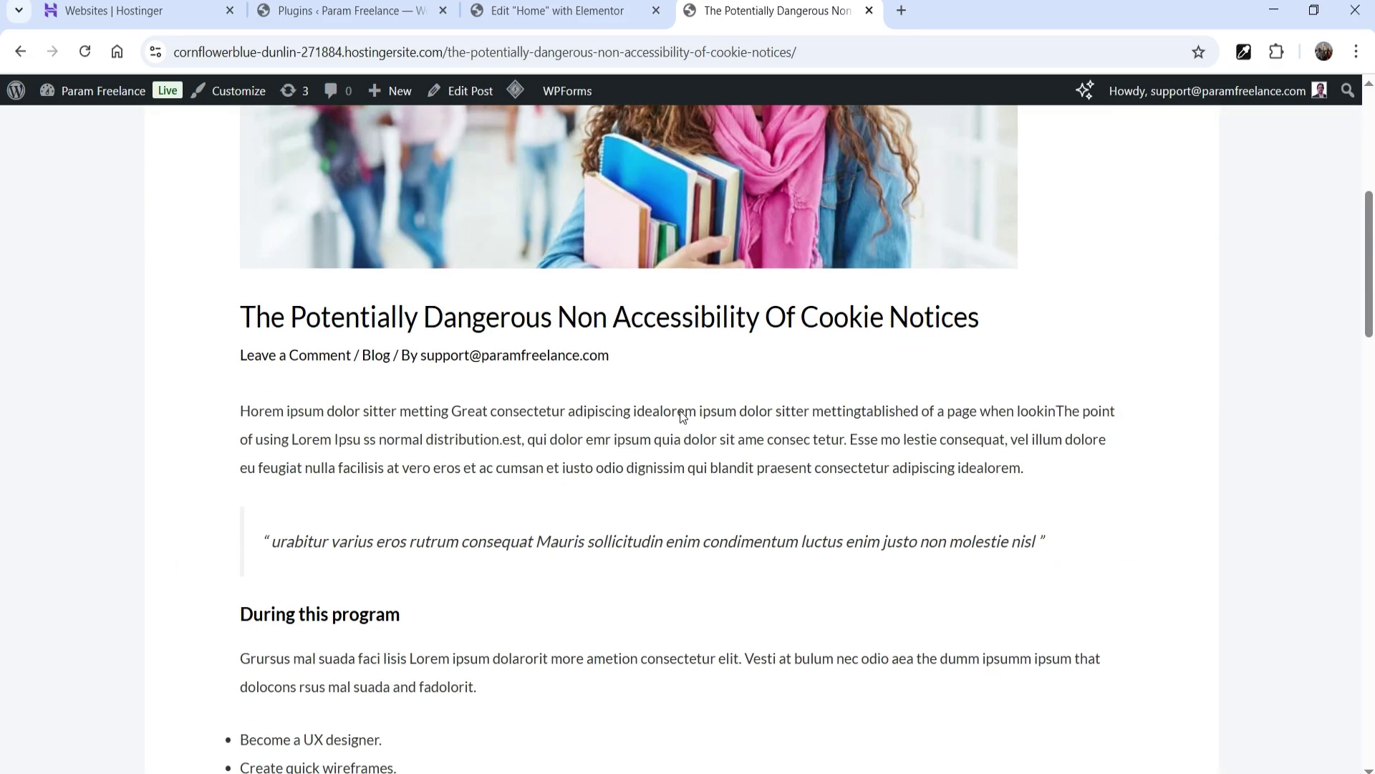
pyautogui.scroll(10, 686, 410)
pyautogui.click(20, 51)
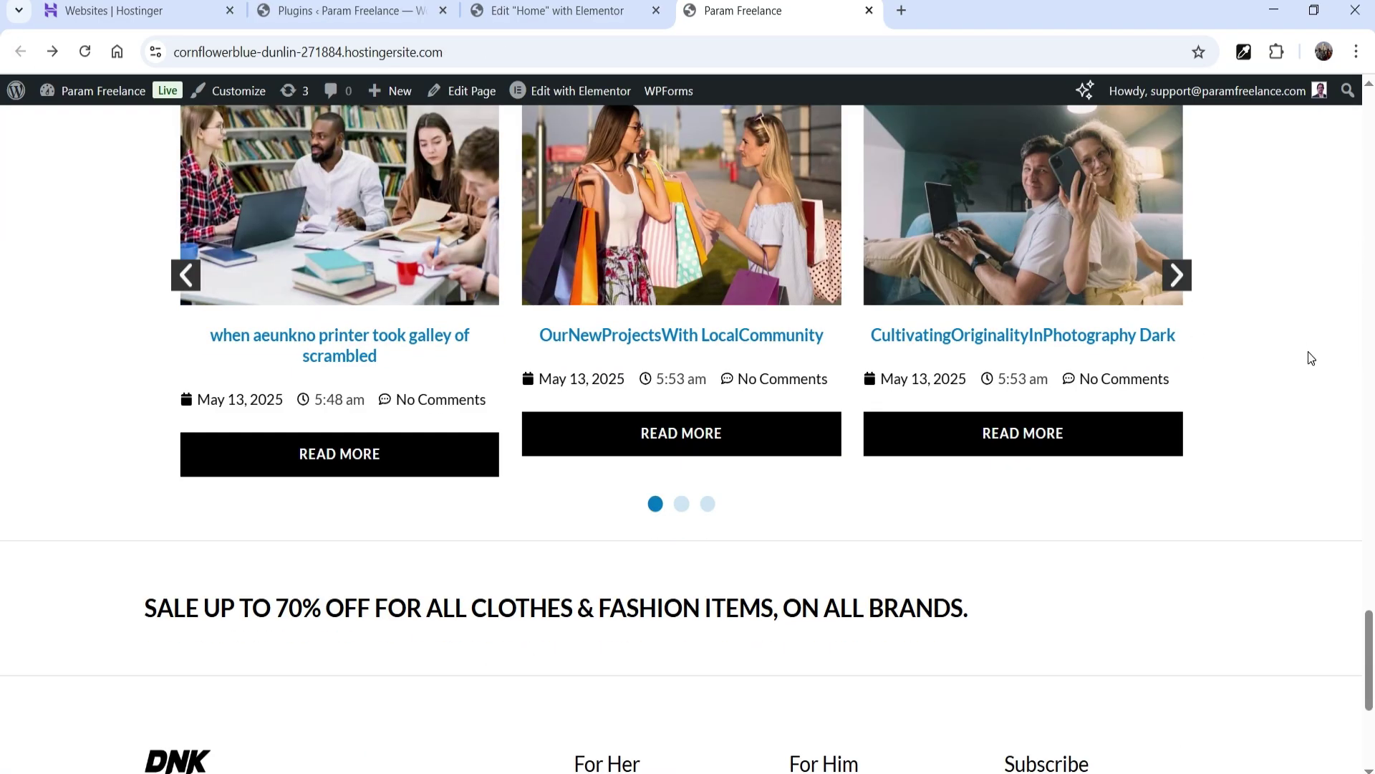
pyautogui.scroll(2, 1304, 350)
# Step: Open the Post Slider loop item from Theme Builder, then return to the Home page editor
pyautogui.click(340, 10)
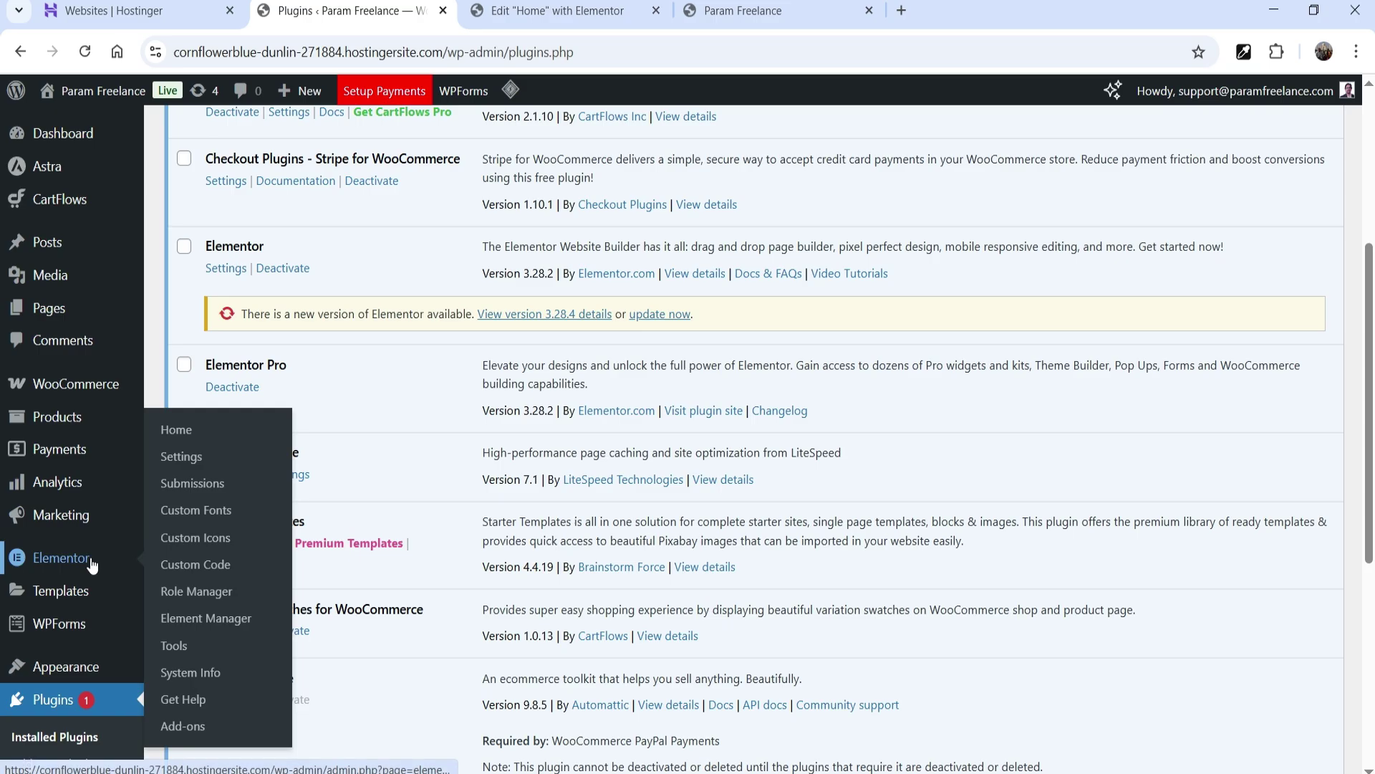
pyautogui.moveTo(82, 604)
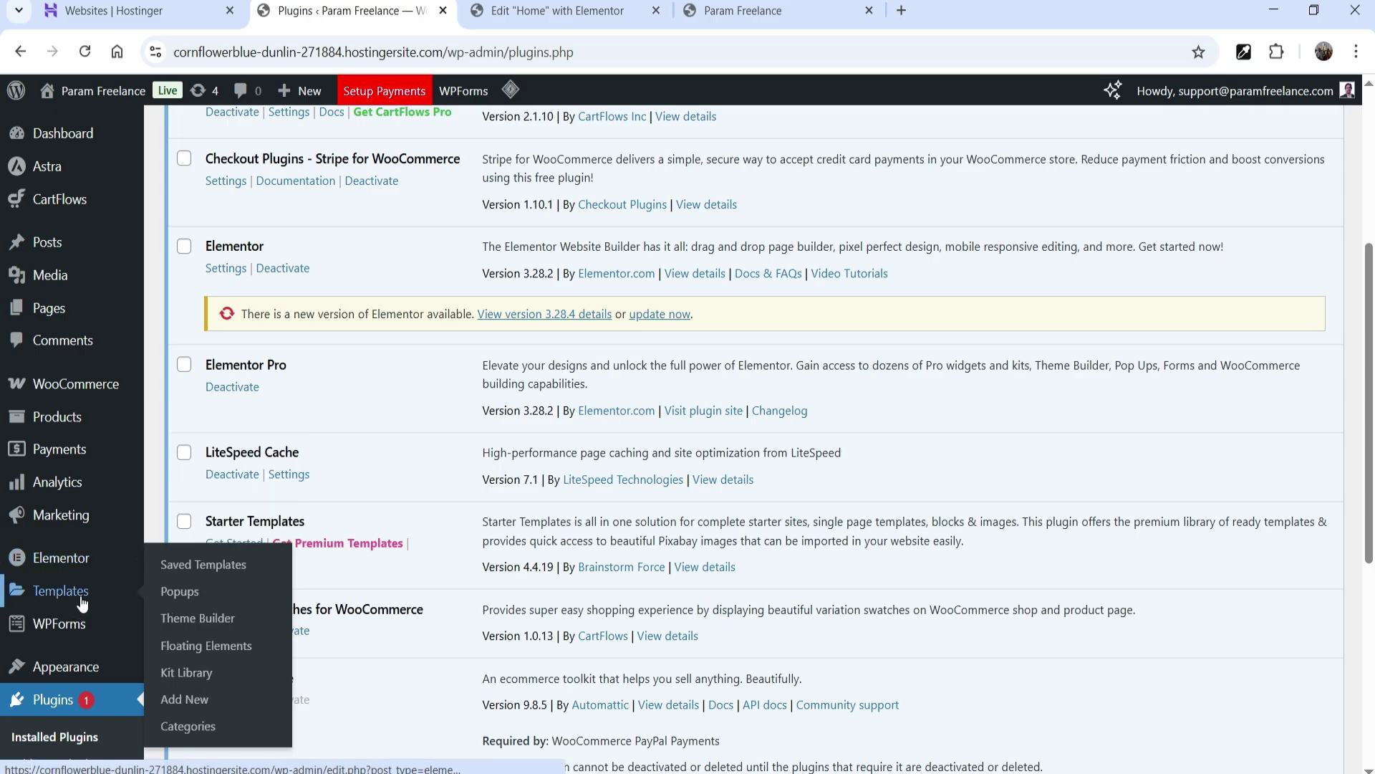
pyautogui.click(202, 620)
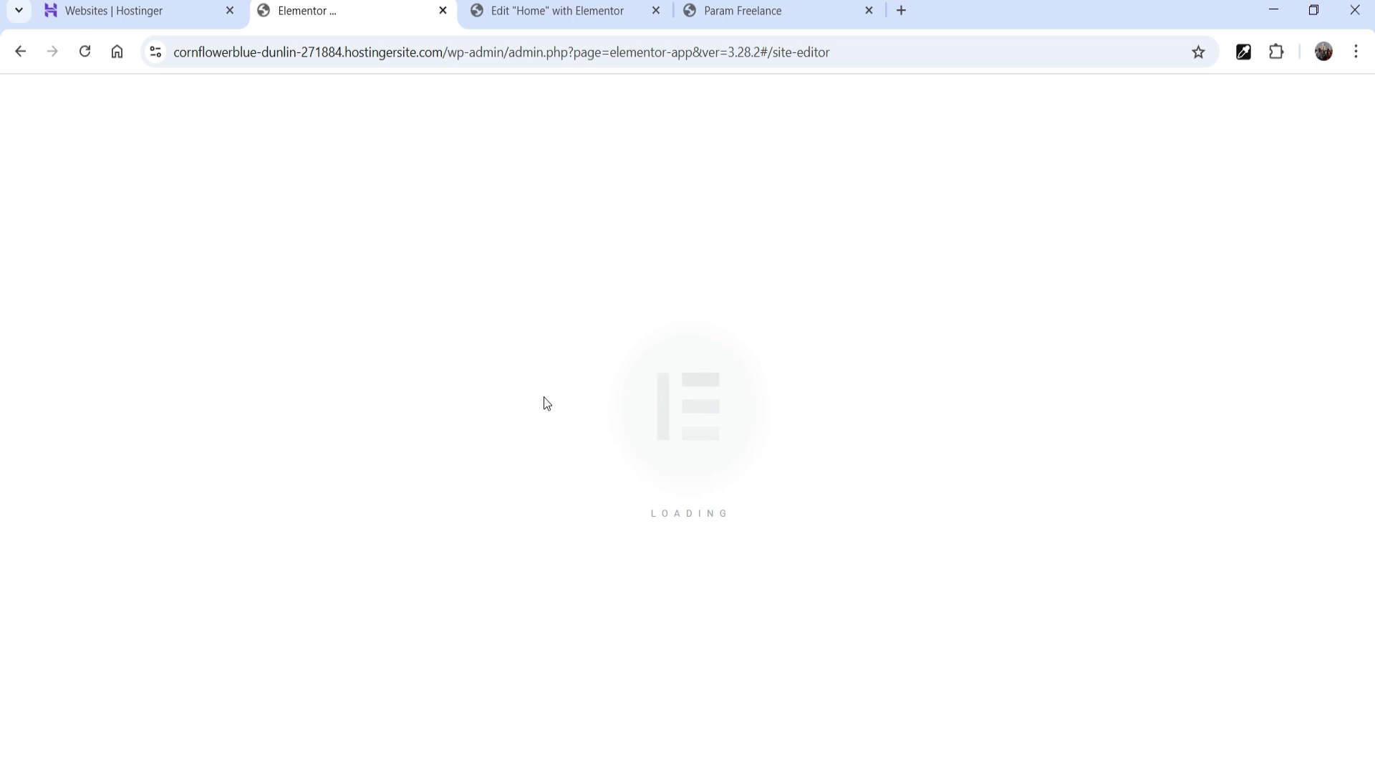
pyautogui.click(98, 628)
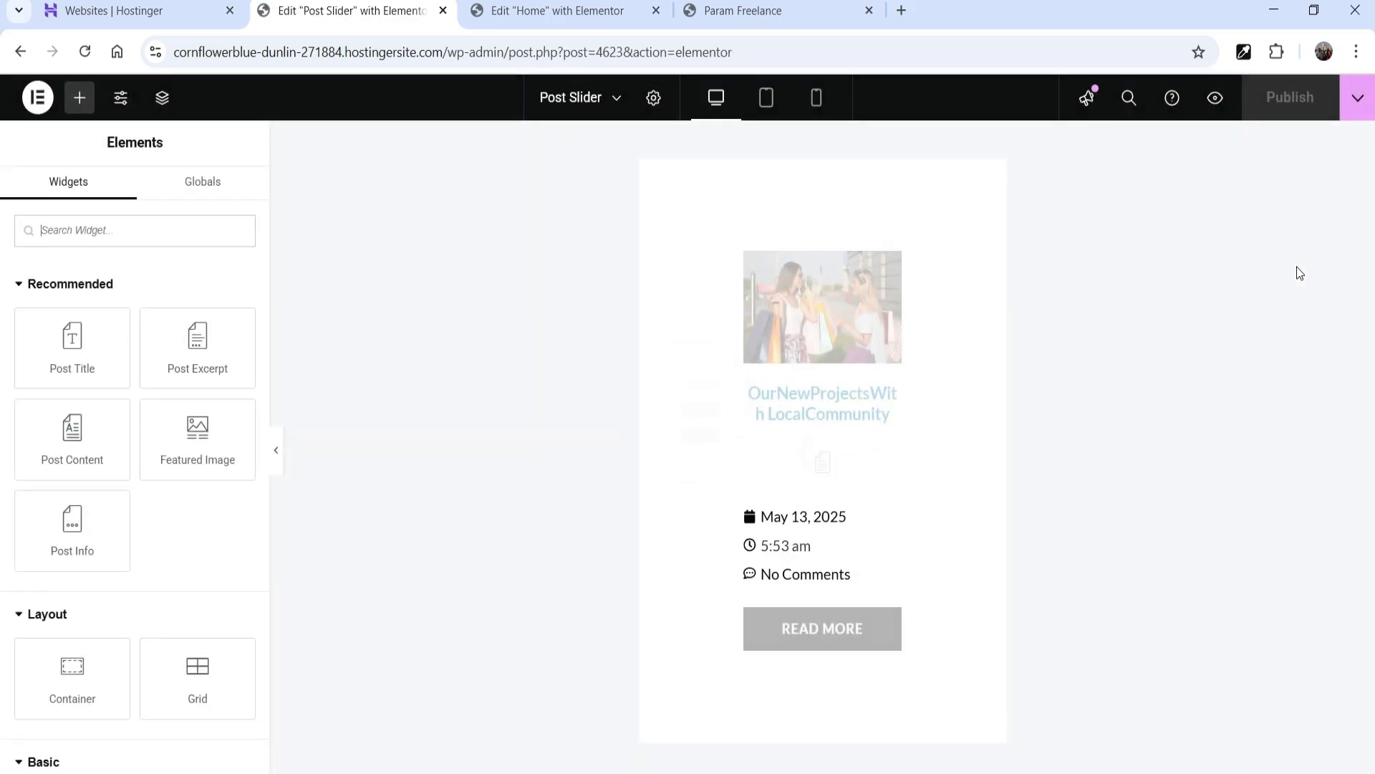
pyautogui.hotkey('ctrl', 'Tab')
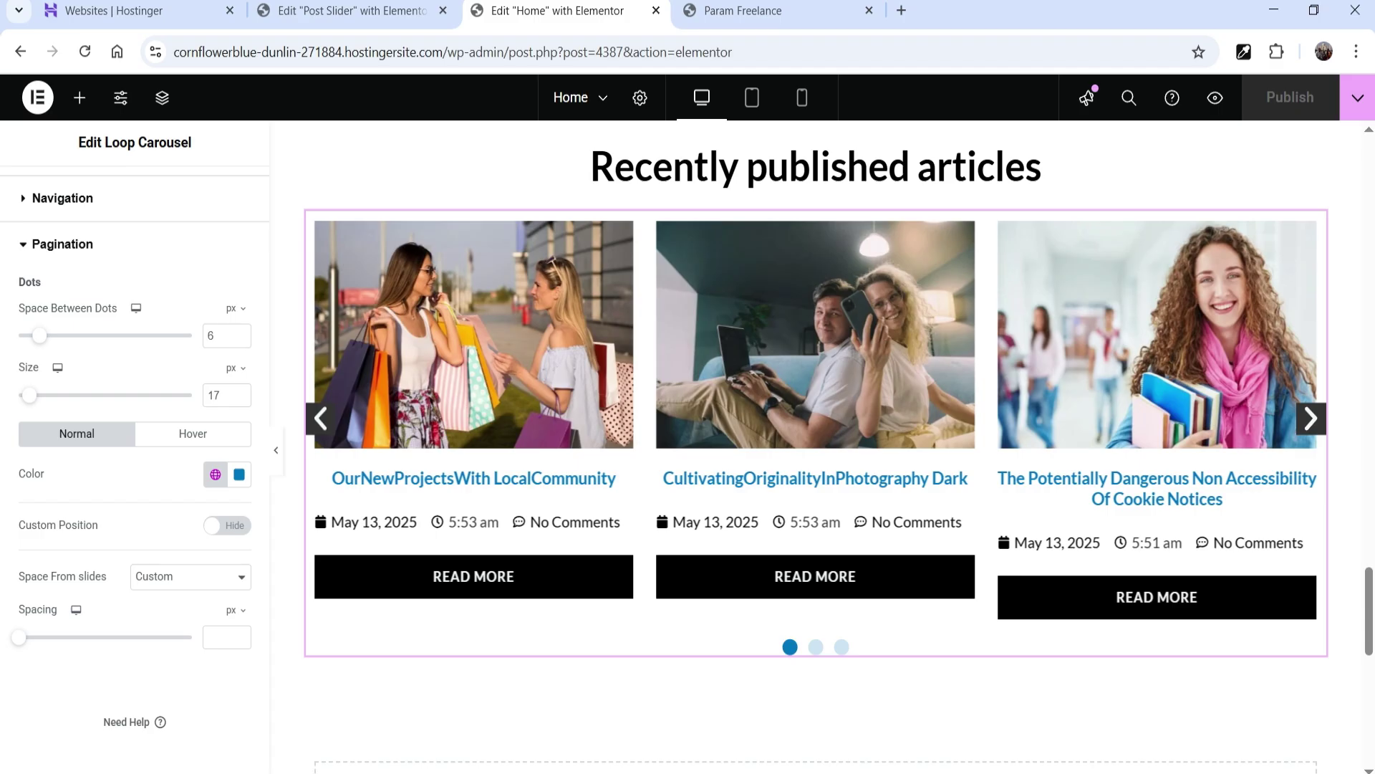